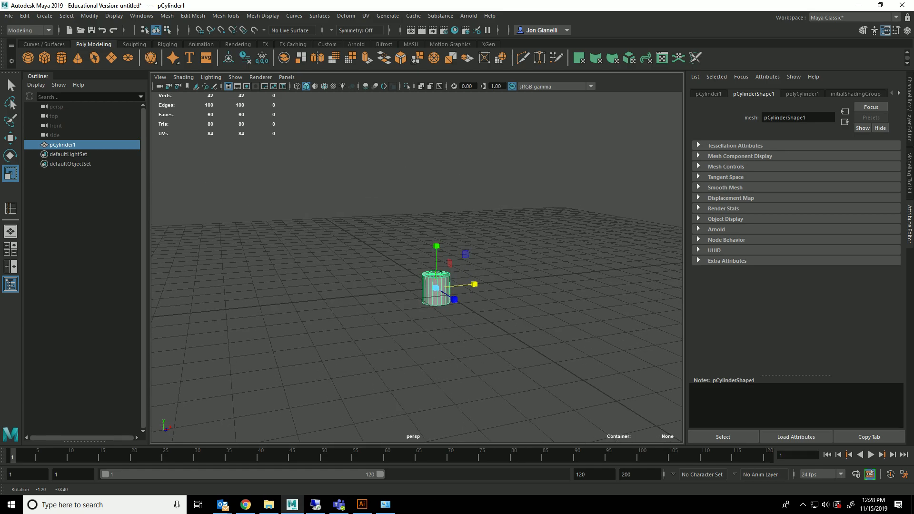
Step: Scale the cylinder up uniformly to about 2.6 and raise it to stand on the grid
{"action": "key", "text": "w"}
{"action": "key", "text": "r"}
{"action": "key", "text": "w"}
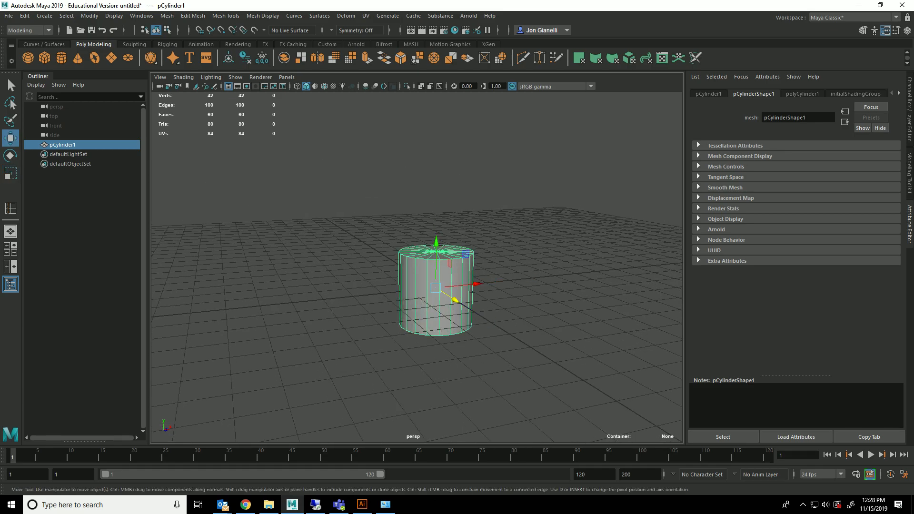
{"action": "mouse_move", "coordinate": [436, 259]}
{"action": "left_mouse_down"}
{"action": "mouse_move", "coordinate": [436, 213]}
{"action": "mouse_move", "coordinate": [416, 195]}
{"action": "mouse_move", "coordinate": [416, 219]}
{"action": "mouse_move", "coordinate": [454, 208]}
{"action": "left_mouse_up"}
Step: In the top view, select the cylinder's cap faces and delete them to leave an open tube
{"action": "key", "text": "space"}
{"action": "key", "text": "space"}
{"action": "left_click", "coordinate": [453, 206]}
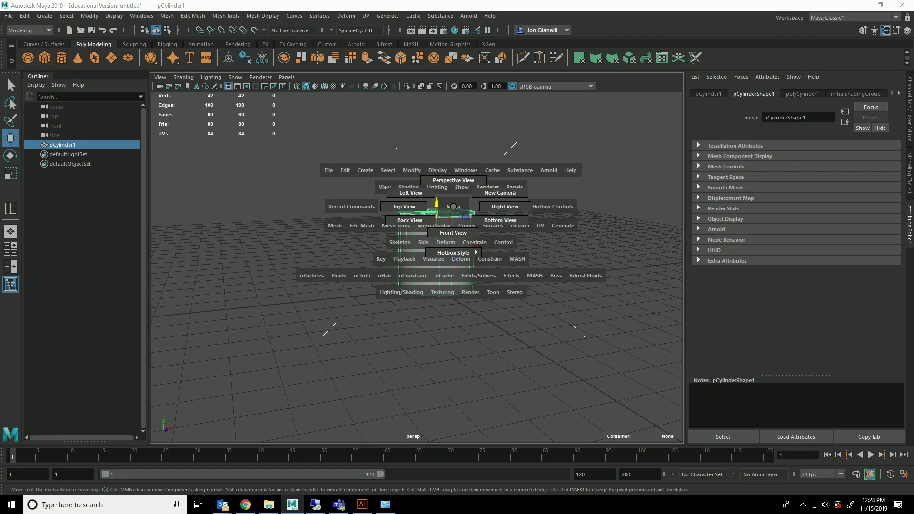
{"action": "left_click_drag", "start_coordinate": [453, 207], "coordinate": [418, 206]}
{"action": "scroll", "coordinate": [419, 238], "scroll_direction": "up", "scroll_amount": 3}
{"action": "right_click_drag", "start_coordinate": [420, 241], "coordinate": [420, 266]}
{"action": "left_click_drag", "start_coordinate": [439, 279], "coordinate": [441, 282]}
{"action": "key", "text": "Delete"}
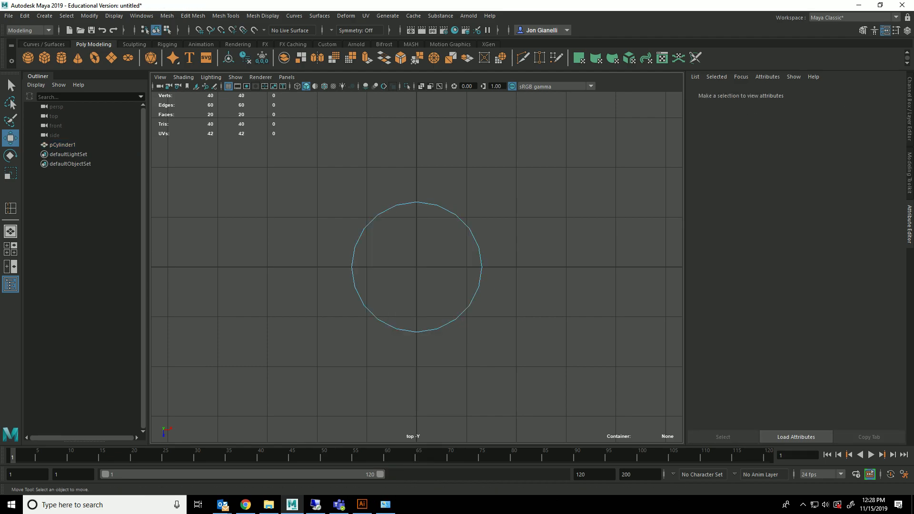
{"action": "left_click_drag", "start_coordinate": [390, 242], "coordinate": [485, 293]}
Step: Return to the perspective view and lower the tube's top border edge loop to a height of about 0.8
{"action": "key", "text": "space"}
{"action": "right_click_drag", "start_coordinate": [475, 235], "coordinate": [475, 217]}
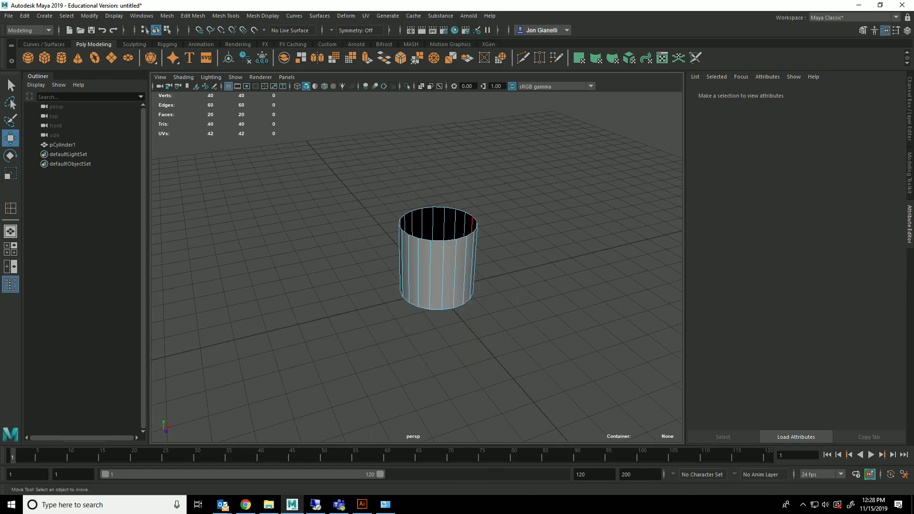
{"action": "double_click", "coordinate": [462, 238]}
{"action": "left_click_drag", "start_coordinate": [439, 180], "coordinate": [438, 243]}
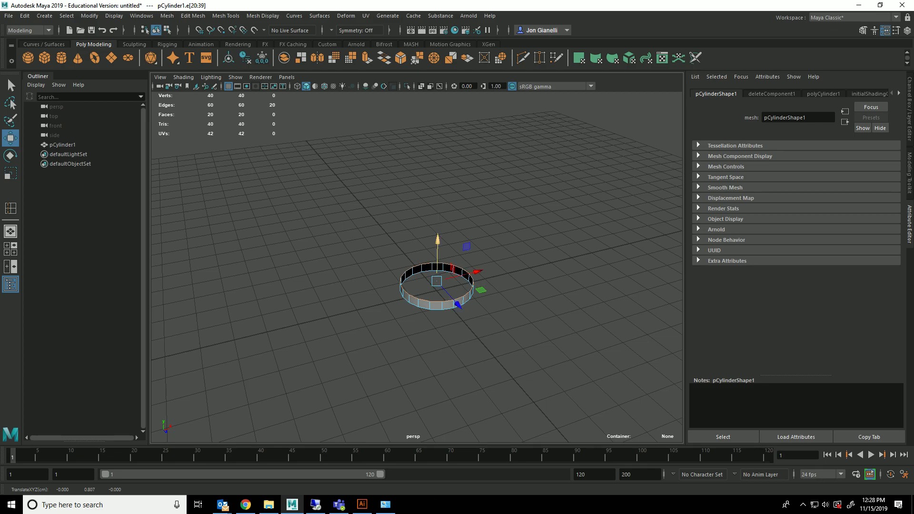
Step: Extrude the top edge loop, raise it to a height of about 1.6 and scale it outward to about 1.1
{"action": "key", "text": "ctrl+e"}
{"action": "key", "text": "r"}
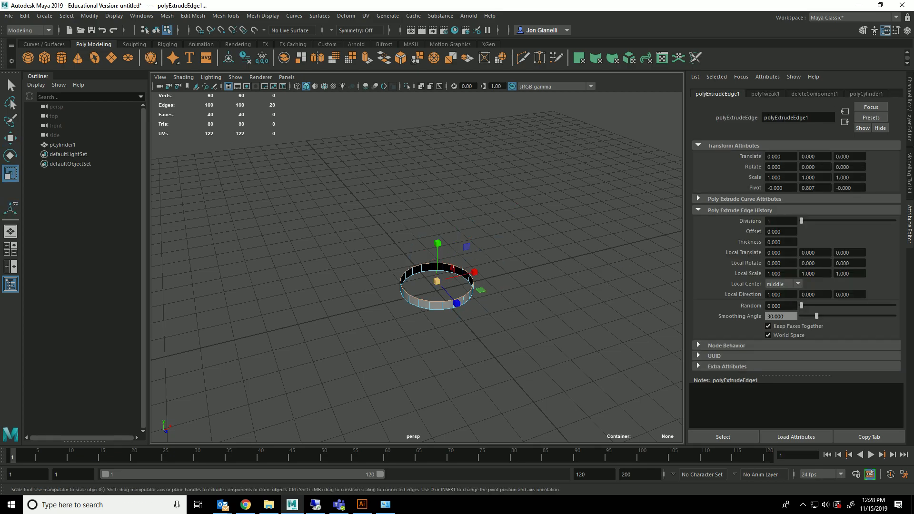
{"action": "key", "text": "w"}
{"action": "left_click_drag", "start_coordinate": [438, 241], "coordinate": [438, 230]}
{"action": "key", "text": "r"}
{"action": "left_click_drag", "start_coordinate": [437, 271], "coordinate": [443, 271]}
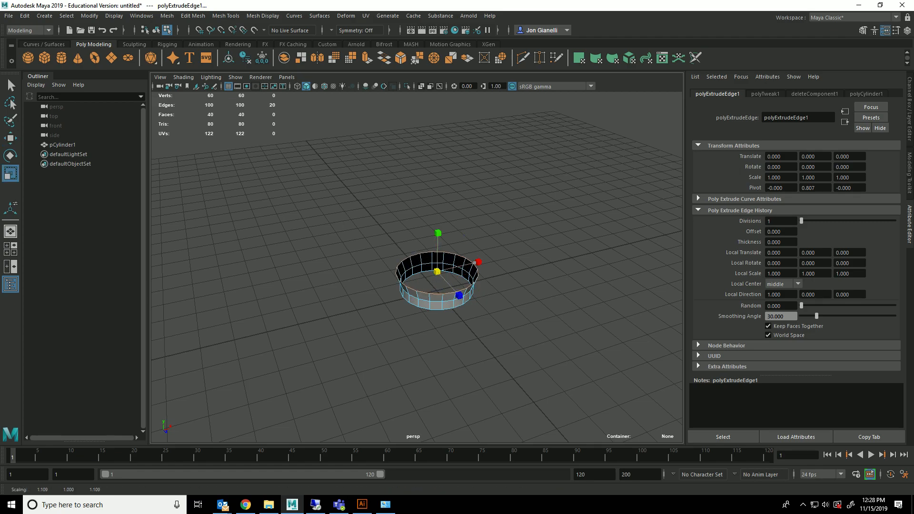
Step: Extrude the top edge loop upward again by a short section and scale it slightly inward
{"action": "key", "text": "ctrl+e"}
{"action": "key", "text": "w"}
{"action": "left_click_drag", "start_coordinate": [437, 230], "coordinate": [437, 215]}
{"action": "key", "text": "r"}
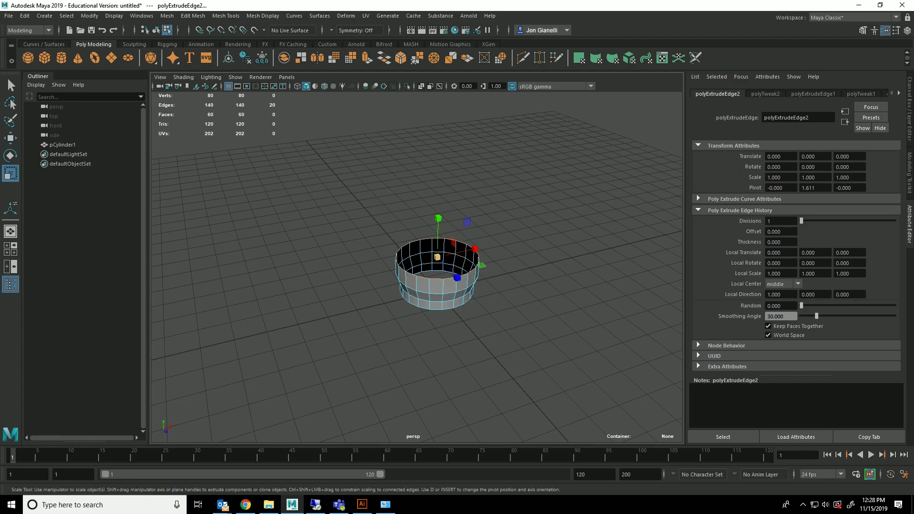
{"action": "left_click_drag", "start_coordinate": [437, 257], "coordinate": [433, 257]}
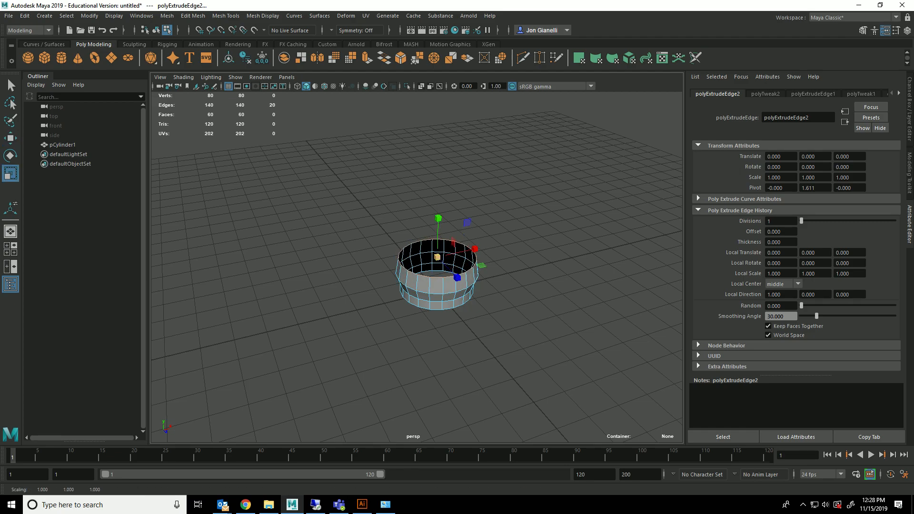
Step: Extrude the top edge loop up to a height of about 5.2 and narrow it into a tapered shoulder
{"action": "key", "text": "ctrl+e"}
{"action": "key", "text": "w"}
{"action": "left_click_drag", "start_coordinate": [438, 216], "coordinate": [422, 226]}
{"action": "key", "text": "r"}
Step: Extrude the top edge loop straight up to a height of about 8.3 to start the neck
{"action": "key", "text": "ctrl+e"}
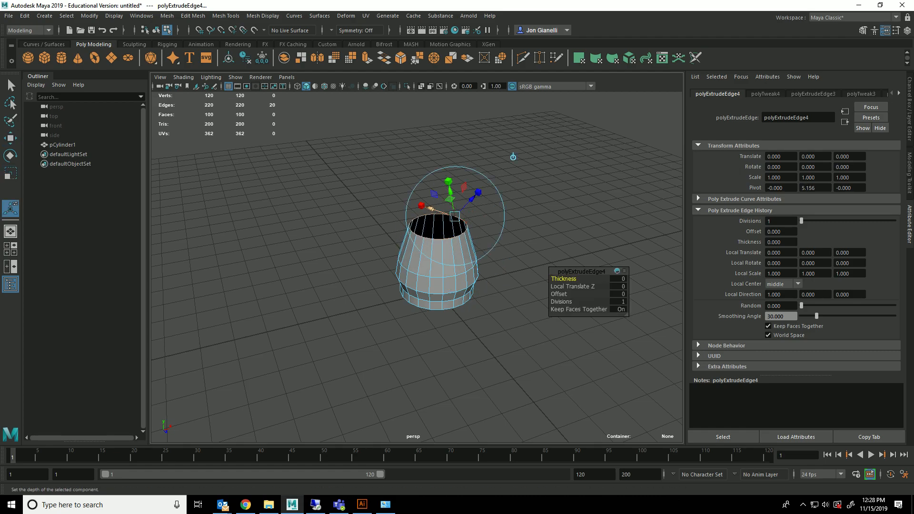
{"action": "key", "text": "w"}
{"action": "left_click_drag", "start_coordinate": [439, 221], "coordinate": [439, 181]}
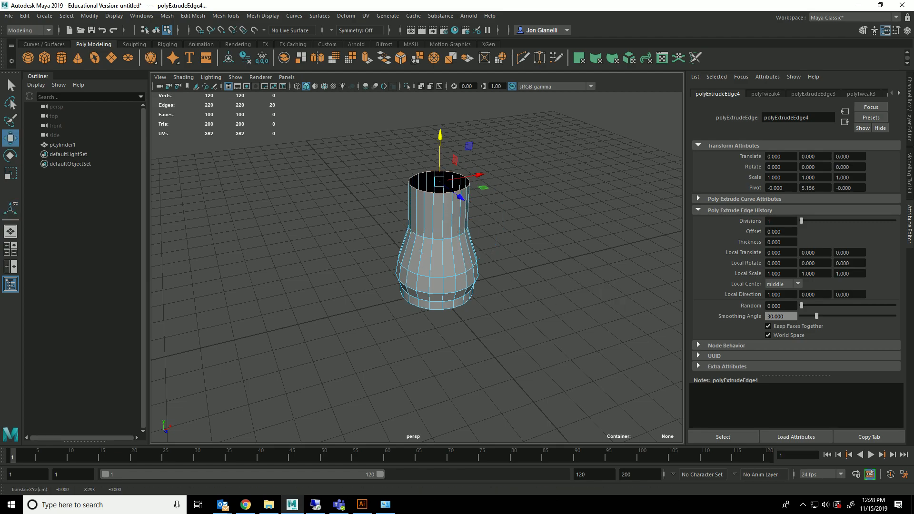
Step: Extrude the neck's top edge loop up to a height of about 10.8 and narrow it slightly
{"action": "key", "text": "ctrl+e"}
{"action": "key", "text": "w"}
{"action": "mouse_move", "coordinate": [440, 152]}
{"action": "left_mouse_down"}
{"action": "mouse_move", "coordinate": [440, 113]}
{"action": "mouse_move", "coordinate": [431, 142]}
{"action": "mouse_move", "coordinate": [464, 142]}
{"action": "mouse_move", "coordinate": [434, 143]}
{"action": "left_mouse_up"}
{"action": "key", "text": "r"}
Step: Extrude the neck's top edge loop by a short section to a height of about 11.7 and scale it inward
{"action": "key", "text": "ctrl+e"}
{"action": "key", "text": "w"}
{"action": "left_click_drag", "start_coordinate": [441, 99], "coordinate": [441, 84]}
{"action": "key", "text": "r"}
{"action": "left_click_drag", "start_coordinate": [441, 127], "coordinate": [435, 127]}
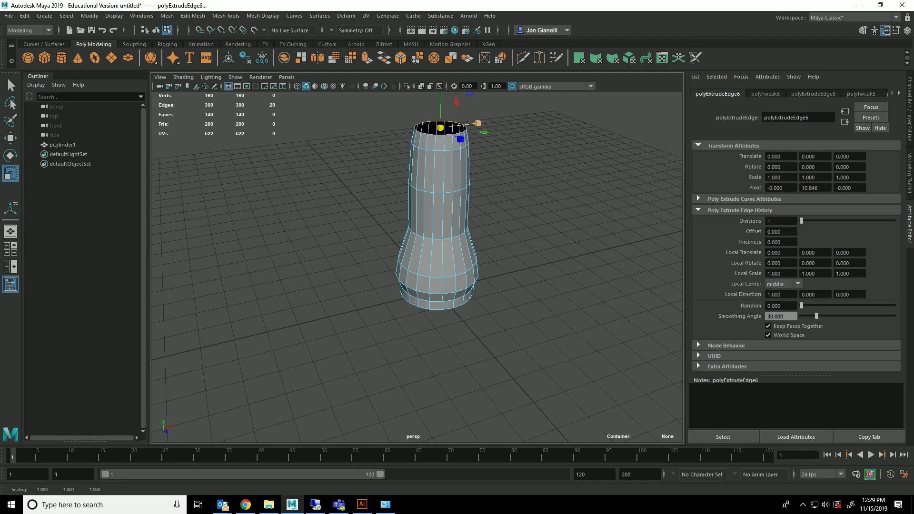
Step: Extrude the mouth's edge loop and scale it slightly inward to form a thin flat rim
{"action": "key", "text": "f"}
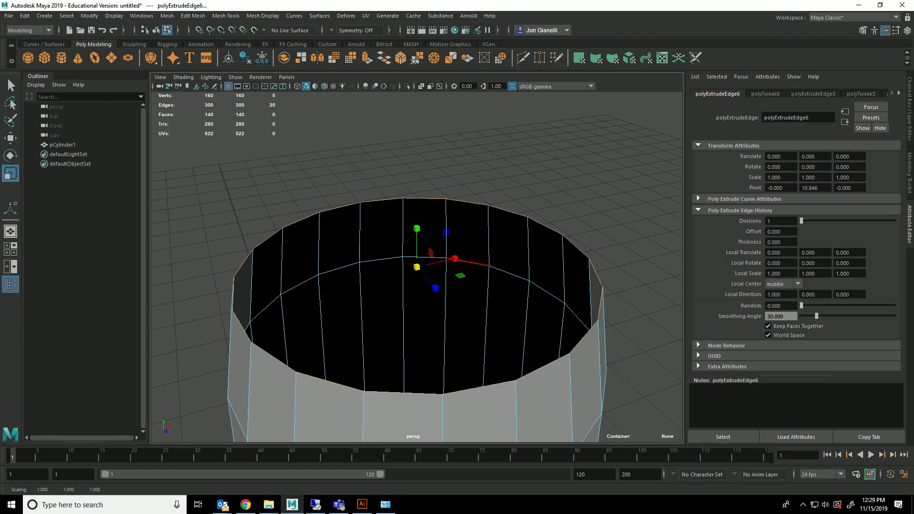
{"action": "key", "text": "ctrl+e"}
{"action": "key", "text": "r"}
{"action": "left_click_drag", "start_coordinate": [417, 267], "coordinate": [410, 267]}
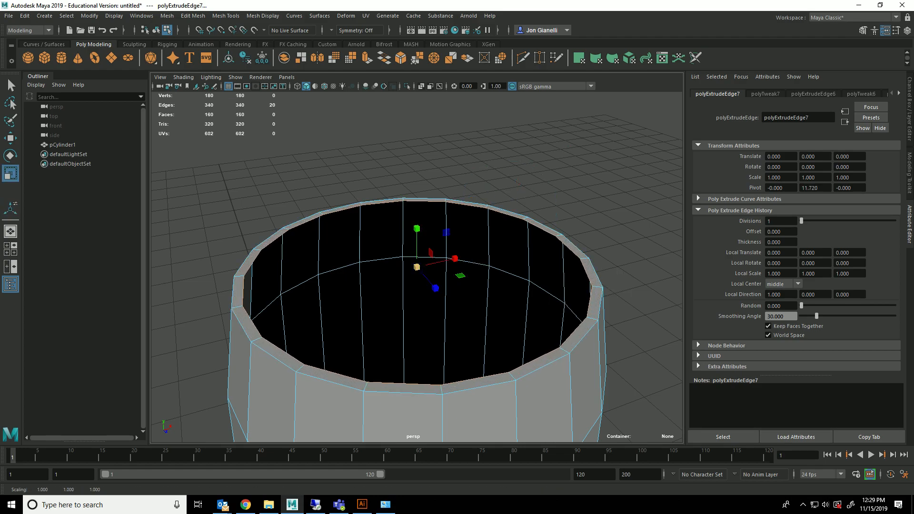
Step: Extrude the rim's inner edge loop down inside the neck to a height of about 5.2, using wireframe display
{"action": "key", "text": "ctrl+e"}
{"action": "key", "text": "w"}
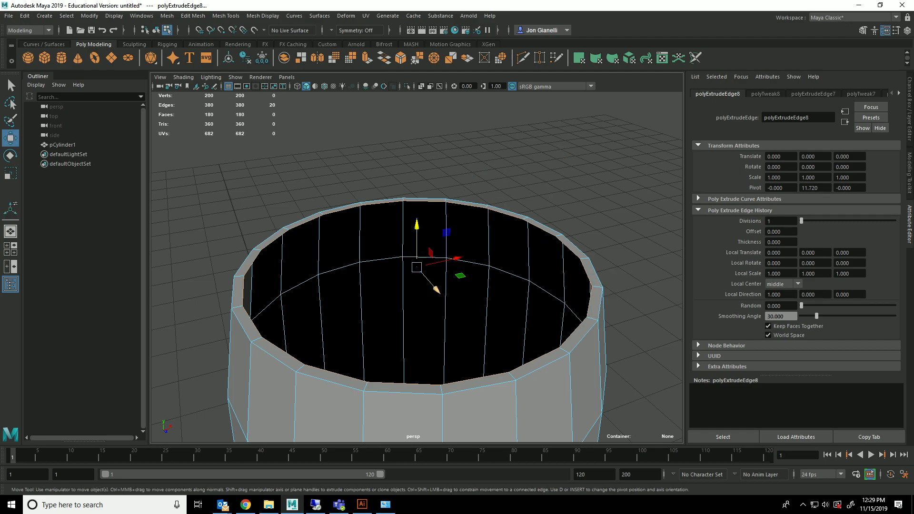
{"action": "left_click_drag", "start_coordinate": [416, 243], "coordinate": [416, 386]}
{"action": "scroll", "coordinate": [484, 355], "scroll_direction": "down", "scroll_amount": 3}
{"action": "left_click_drag", "start_coordinate": [480, 357], "coordinate": [476, 302], "text": "alt"}
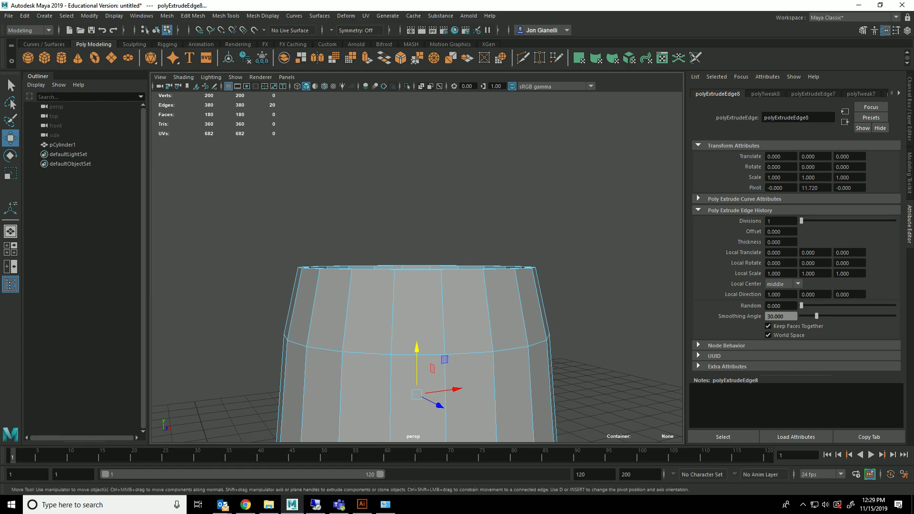
{"action": "scroll", "coordinate": [476, 303], "scroll_direction": "down", "scroll_amount": 7}
{"action": "key", "text": "4"}
{"action": "scroll", "coordinate": [440, 297], "scroll_direction": "down", "scroll_amount": 4}
{"action": "middle_click_drag", "start_coordinate": [440, 296], "coordinate": [459, 204], "text": "alt"}
{"action": "left_click_drag", "start_coordinate": [435, 176], "coordinate": [456, 207]}
Step: Scale the lowered inner edge loop to sit just inside the outer wall at the neck's base
{"action": "key", "text": "r"}
{"action": "left_click_drag", "start_coordinate": [480, 278], "coordinate": [493, 316]}
{"action": "scroll", "coordinate": [481, 279], "scroll_direction": "up", "scroll_amount": 7}
{"action": "middle_click_drag", "start_coordinate": [497, 340], "coordinate": [471, 268], "text": "alt"}
{"action": "scroll", "coordinate": [471, 268], "scroll_direction": "up", "scroll_amount": 5}
{"action": "scroll", "coordinate": [471, 268], "scroll_direction": "down", "scroll_amount": 7}
{"action": "scroll", "coordinate": [471, 268], "scroll_direction": "down", "scroll_amount": 4}
Step: Extrude the inner edge loop down to a height of about 0.8 and widen it to follow the flared base
{"action": "key", "text": "ctrl+e"}
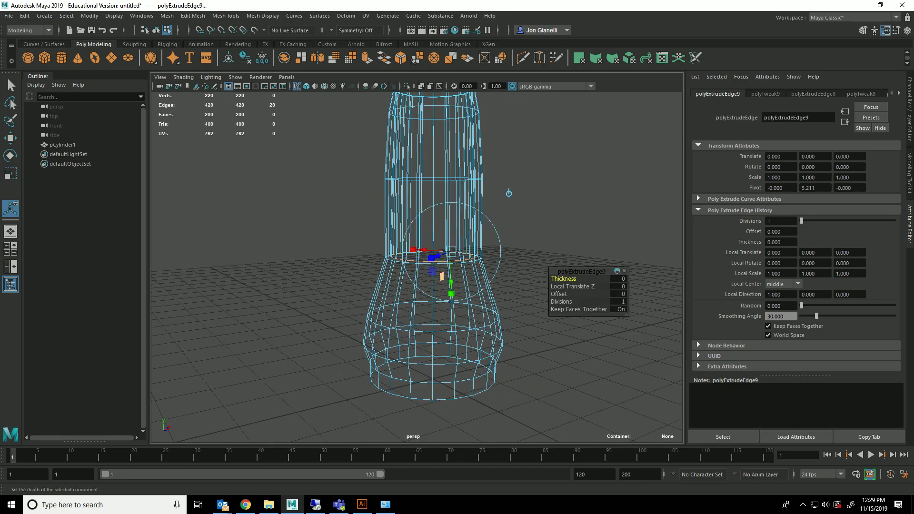
{"action": "key", "text": "w"}
{"action": "left_click_drag", "start_coordinate": [433, 209], "coordinate": [433, 221]}
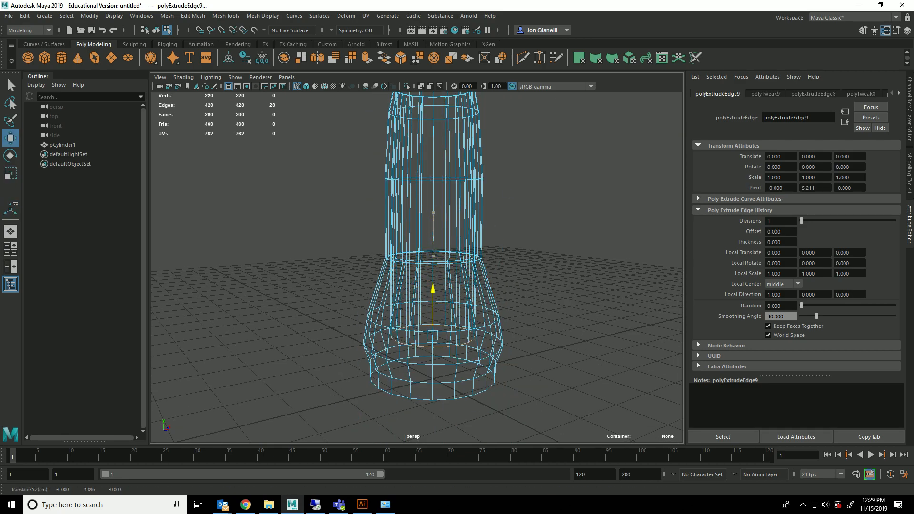
{"action": "key", "text": "r"}
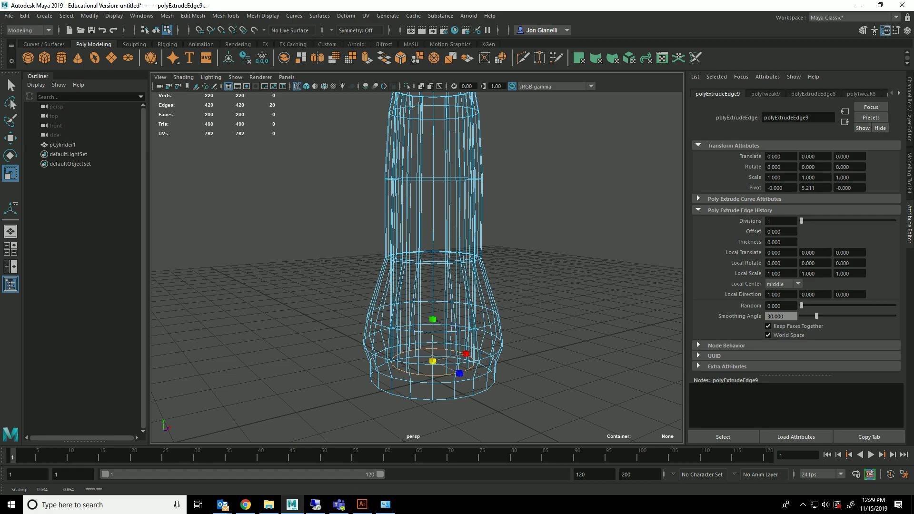
{"action": "left_click_drag", "start_coordinate": [448, 305], "coordinate": [448, 164], "text": "alt"}
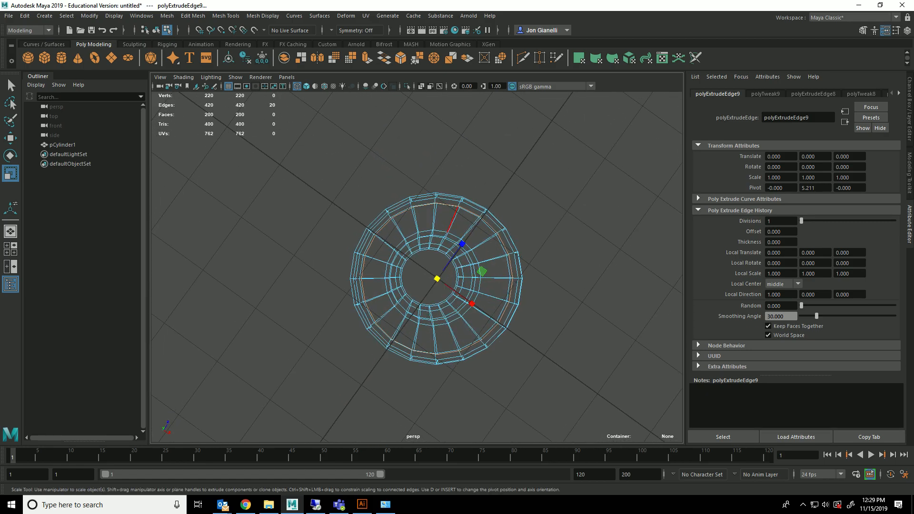
Step: In shaded display, extrude the inner wall's bottom edge loop and scale it inward to about 0.2 for the inner floor
{"action": "right_click_drag", "start_coordinate": [445, 228], "coordinate": [496, 196]}
{"action": "key", "text": "5"}
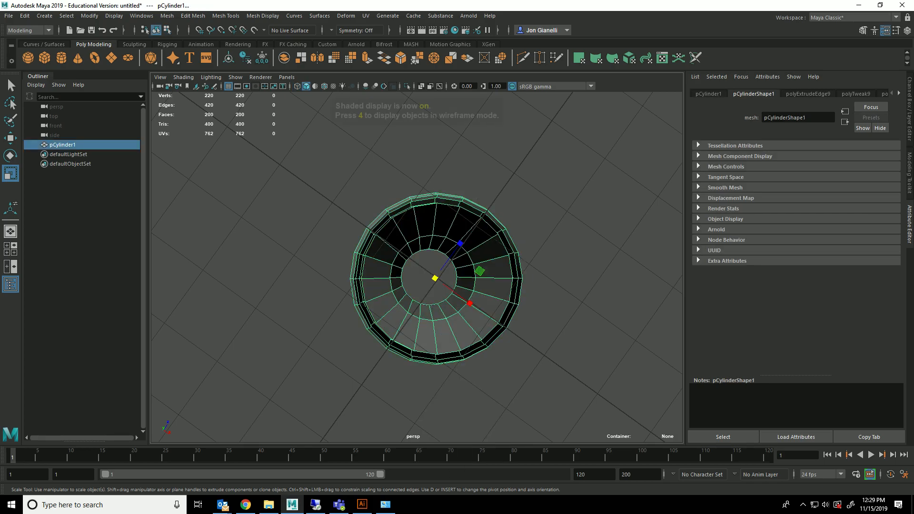
{"action": "left_click_drag", "start_coordinate": [457, 171], "coordinate": [440, 203], "text": "alt"}
{"action": "right_click_drag", "start_coordinate": [510, 221], "coordinate": [511, 194]}
{"action": "double_click", "coordinate": [502, 219]}
{"action": "left_click_drag", "start_coordinate": [507, 215], "coordinate": [580, 261], "text": "alt"}
{"action": "left_click_drag", "start_coordinate": [481, 245], "coordinate": [530, 216], "text": "alt"}
{"action": "key", "text": "ctrl+e"}
{"action": "key", "text": "r"}
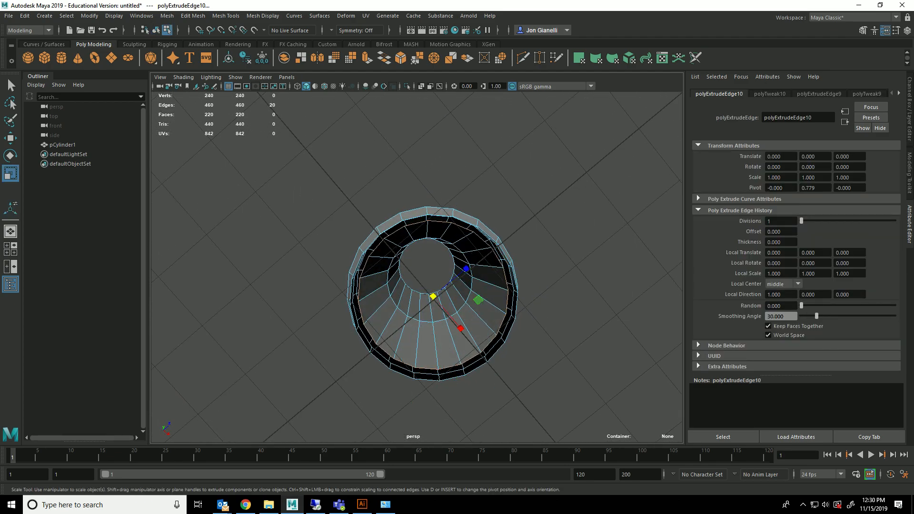
{"action": "left_click_drag", "start_coordinate": [478, 299], "coordinate": [451, 303]}
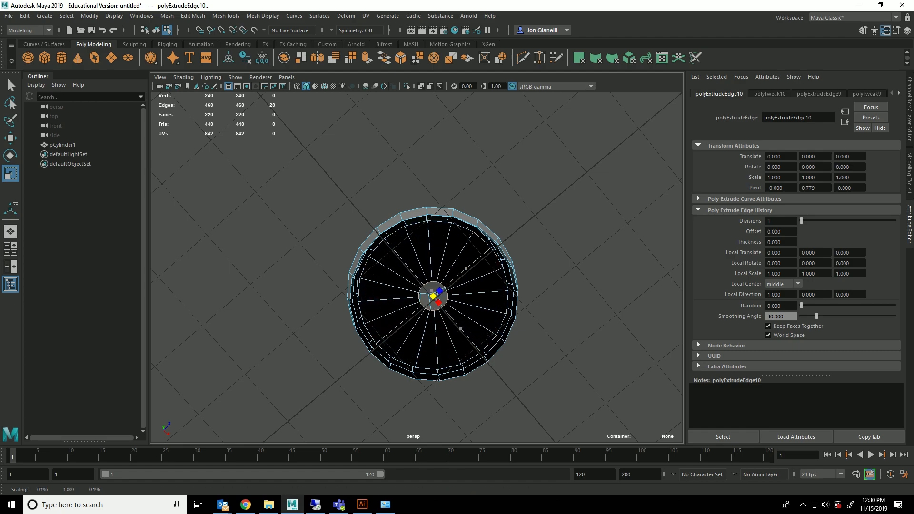
Step: Merge the inner floor's small edge loop into one centre vertex and test the merge by moving that vertex
{"action": "left_click_drag", "start_coordinate": [453, 214], "coordinate": [426, 285], "text": "alt"}
{"action": "right_click", "coordinate": [421, 343], "text": "shift"}
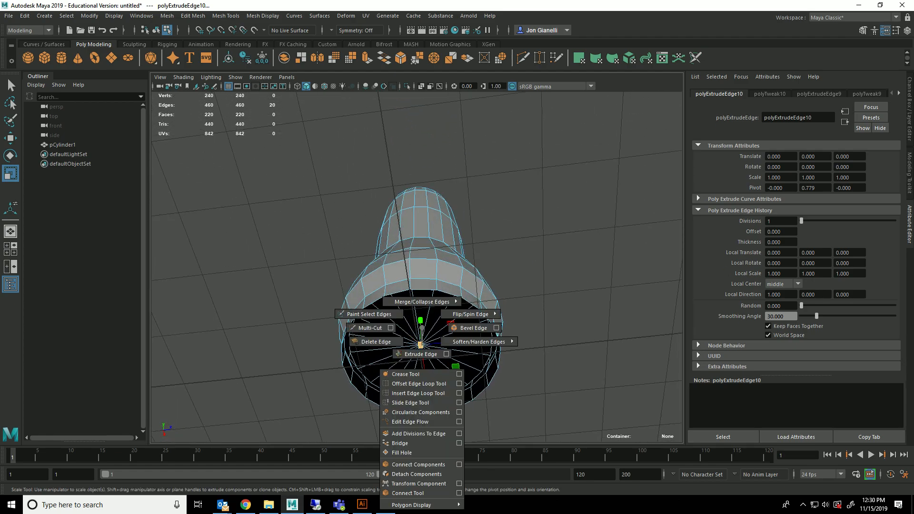
{"action": "right_click_drag", "start_coordinate": [420, 343], "coordinate": [423, 273], "text": "shift"}
{"action": "right_click_drag", "start_coordinate": [439, 241], "coordinate": [393, 243]}
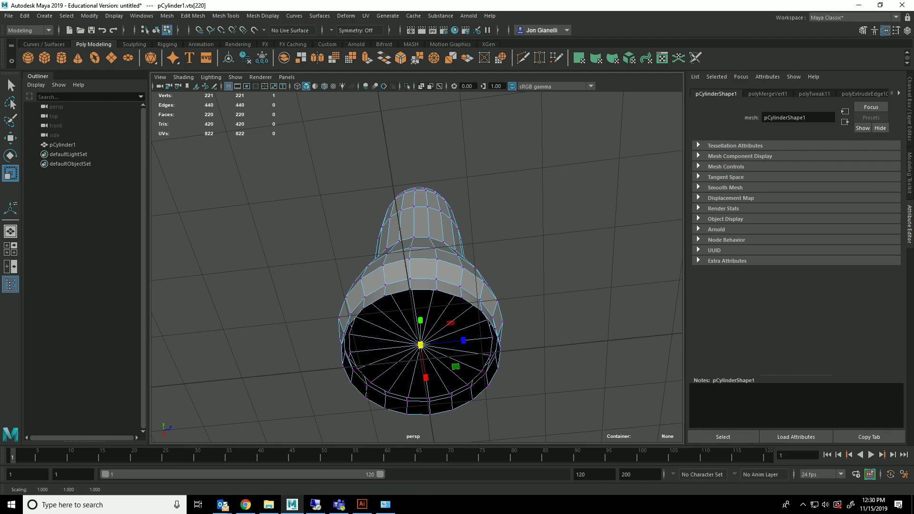
{"action": "key", "text": "w"}
{"action": "mouse_move", "coordinate": [460, 341]}
{"action": "left_mouse_down"}
{"action": "mouse_move", "coordinate": [494, 333]}
{"action": "mouse_move", "coordinate": [466, 340]}
{"action": "left_mouse_up"}
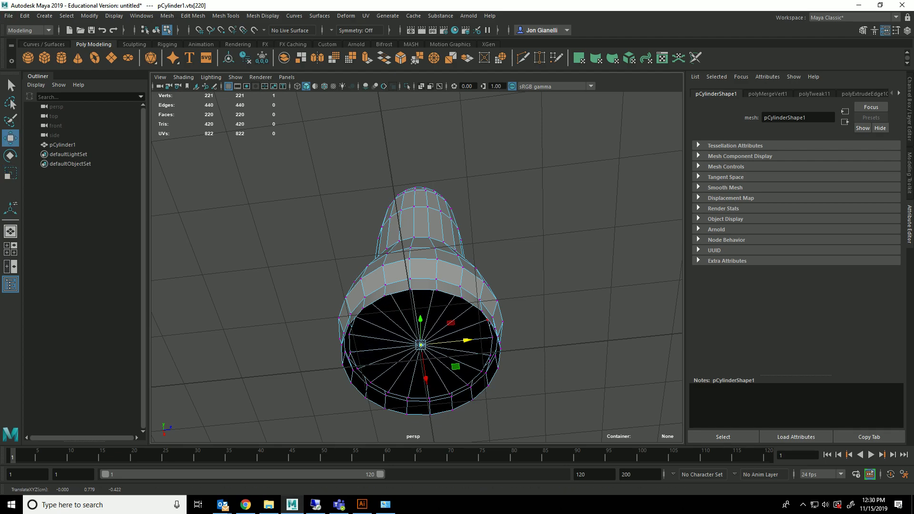
Step: Extrude the outer wall's bottom border edge loop and scale it slightly inward to form a thin base rim
{"action": "mouse_move", "coordinate": [466, 242]}
{"action": "right_mouse_down"}
{"action": "mouse_move", "coordinate": [466, 267]}
{"action": "mouse_move", "coordinate": [464, 224]}
{"action": "right_mouse_up"}
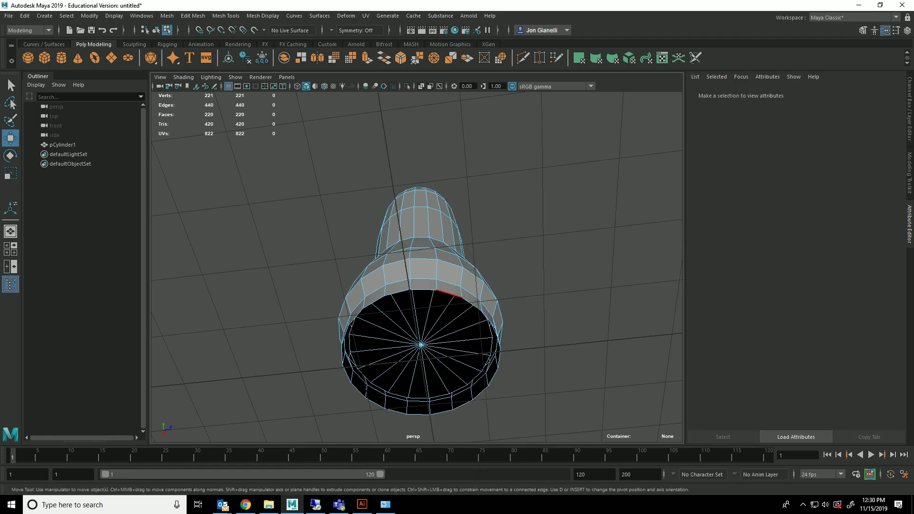
{"action": "double_click", "coordinate": [449, 293]}
{"action": "left_click_drag", "start_coordinate": [476, 351], "coordinate": [497, 351], "text": "alt"}
{"action": "key", "text": "ctrl+e"}
{"action": "key", "text": "r"}
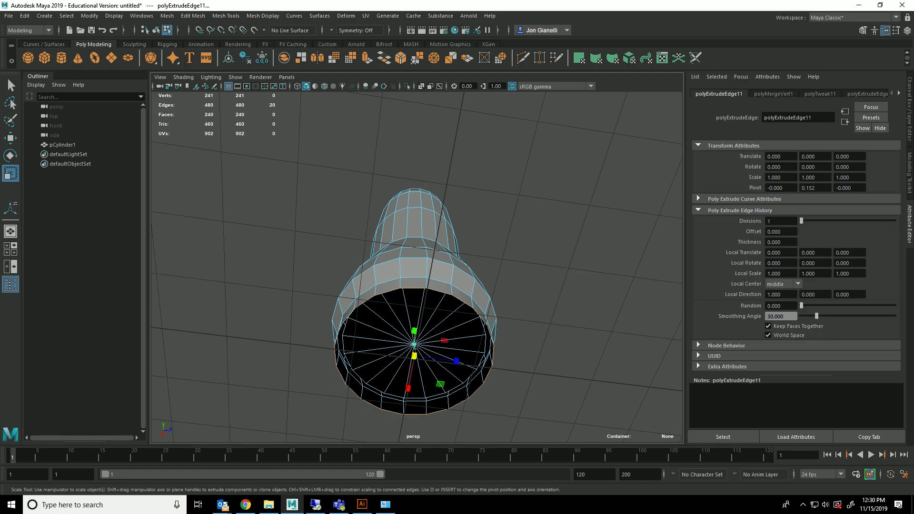
{"action": "left_click_drag", "start_coordinate": [414, 356], "coordinate": [410, 357]}
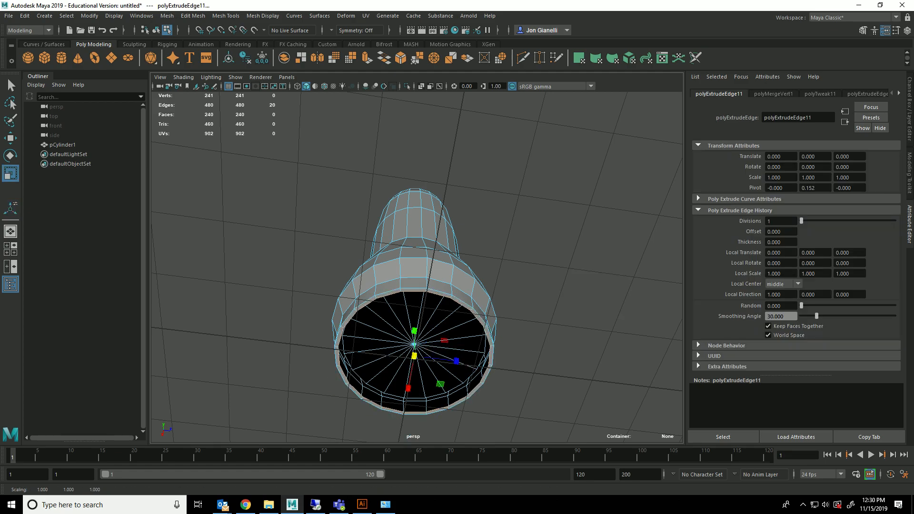
Step: Extrude the base rim's inner edge loop further inward and raise it to a height of about 0.35
{"action": "key", "text": "ctrl+e"}
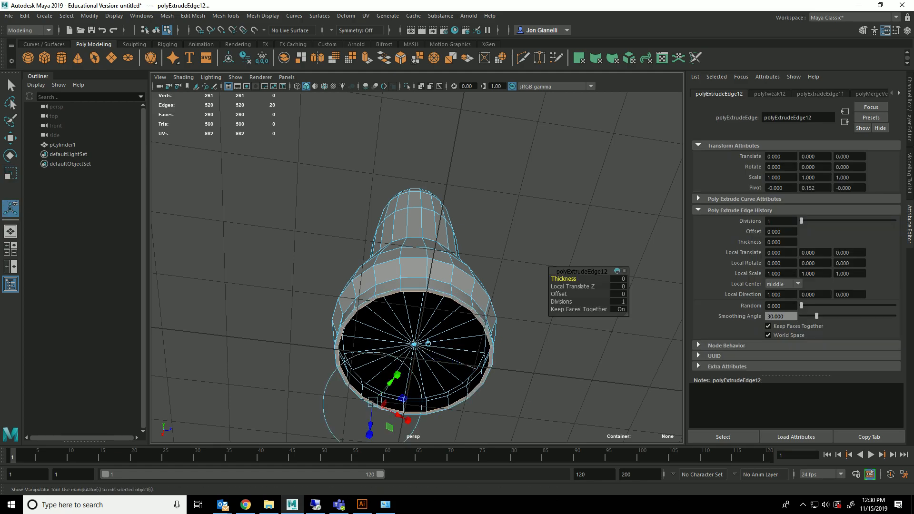
{"action": "key", "text": "r"}
{"action": "left_click_drag", "start_coordinate": [414, 356], "coordinate": [414, 326]}
{"action": "key", "text": "w"}
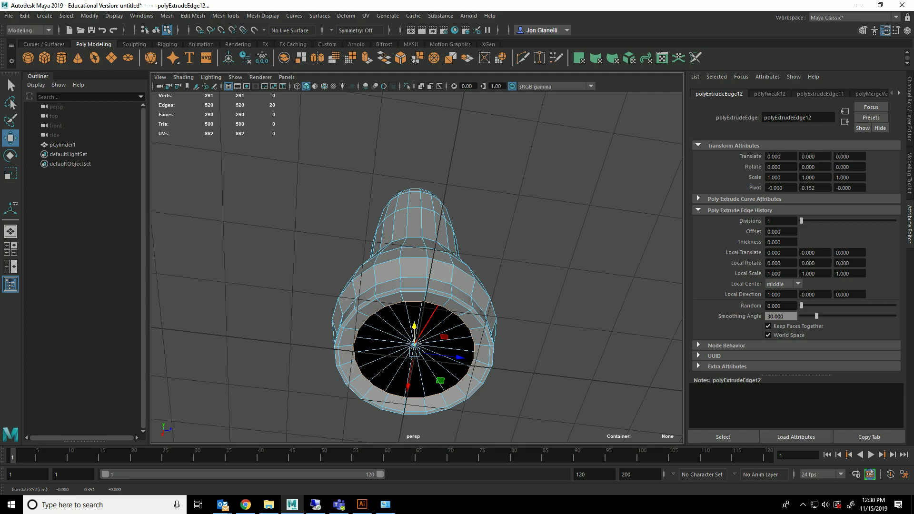
Step: Extrude the recessed base loop, scale it to the middle and merge it to the centre to close the underside
{"action": "key", "text": "ctrl+e"}
{"action": "key", "text": "r"}
{"action": "left_click_drag", "start_coordinate": [415, 353], "coordinate": [382, 333]}
{"action": "right_click_drag", "start_coordinate": [410, 328], "coordinate": [400, 273], "text": "shift"}
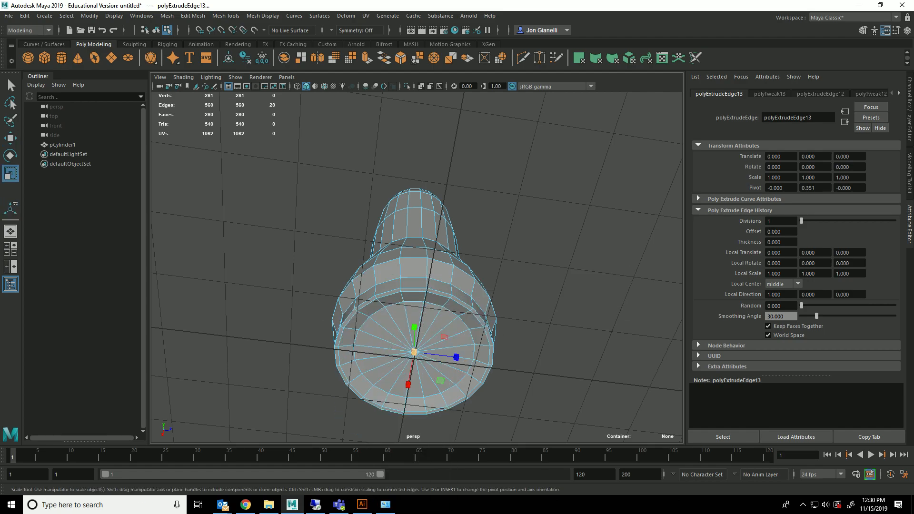
Step: Return to object mode, compare the unsmoothed mesh with its smooth preview and leave the smooth preview on
{"action": "left_click_drag", "start_coordinate": [401, 258], "coordinate": [414, 393], "text": "alt"}
{"action": "scroll", "coordinate": [415, 393], "scroll_direction": "down", "scroll_amount": 5}
{"action": "left_click_drag", "start_coordinate": [414, 333], "coordinate": [434, 294], "text": "alt"}
{"action": "right_click_drag", "start_coordinate": [428, 243], "coordinate": [464, 229]}
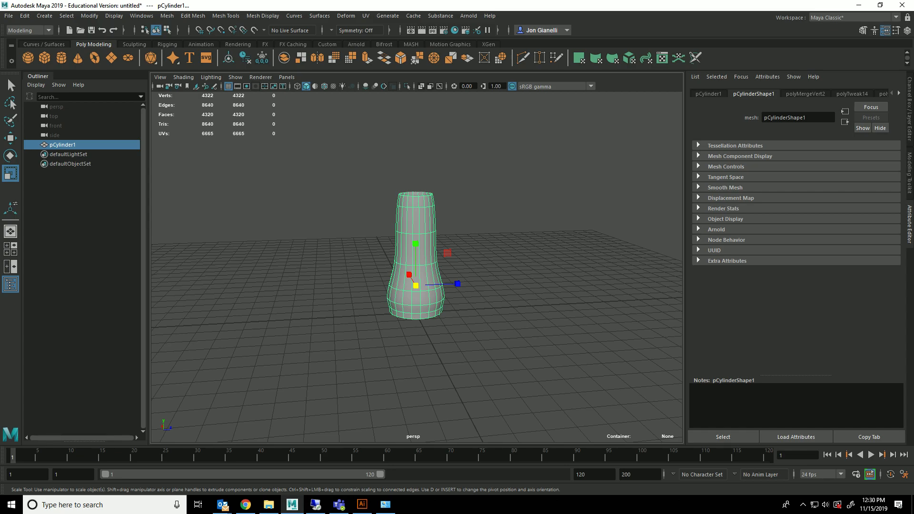
{"action": "left_click", "coordinate": [495, 267]}
{"action": "left_click", "coordinate": [424, 262]}
{"action": "left_click", "coordinate": [458, 284]}
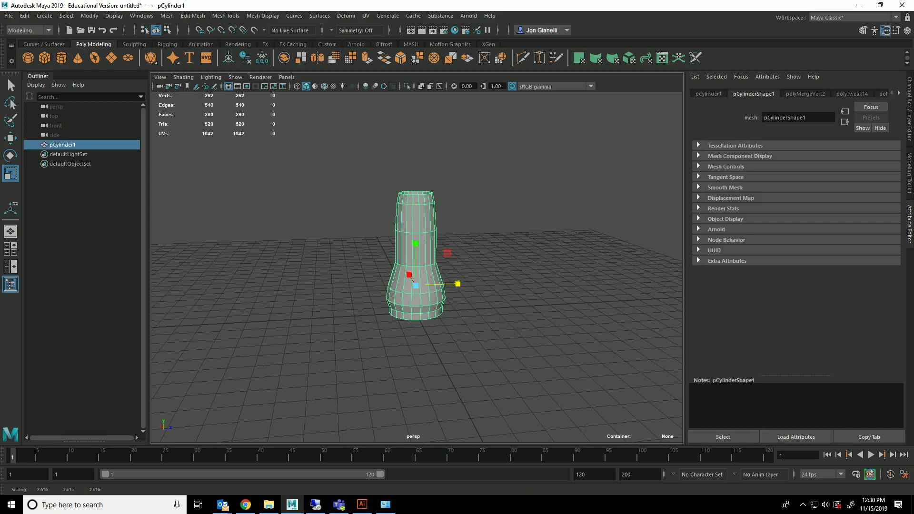
{"action": "key", "text": "3"}
{"action": "left_click", "coordinate": [495, 267]}
{"action": "left_click_drag", "start_coordinate": [476, 267], "coordinate": [517, 248], "text": "alt"}
{"action": "scroll", "coordinate": [517, 247], "scroll_direction": "up", "scroll_amount": 5}
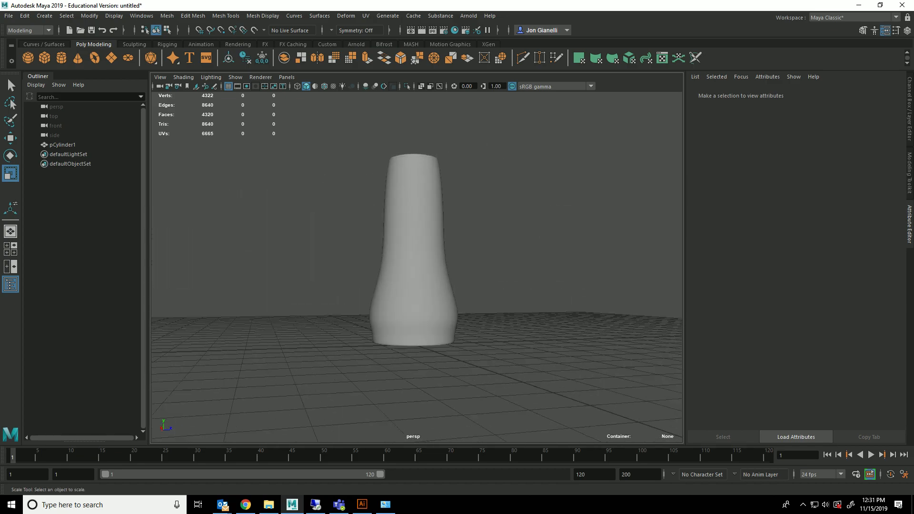
Step: Turn off the vessel's smooth preview and insert an edge loop just above the base band's bottom edge
{"action": "left_click", "coordinate": [435, 243]}
{"action": "key", "text": "1"}
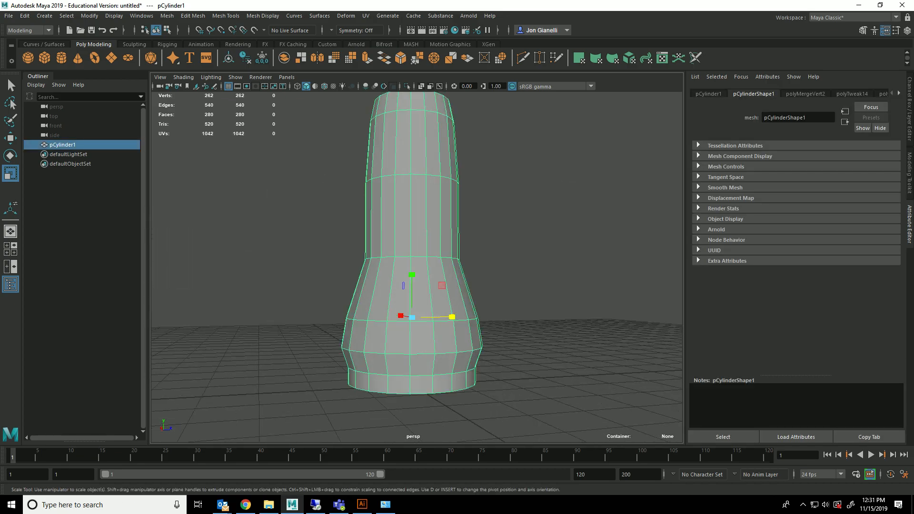
{"action": "right_click_drag", "start_coordinate": [428, 265], "coordinate": [428, 214]}
{"action": "left_click", "coordinate": [425, 216]}
{"action": "right_click", "coordinate": [429, 248], "text": "shift"}
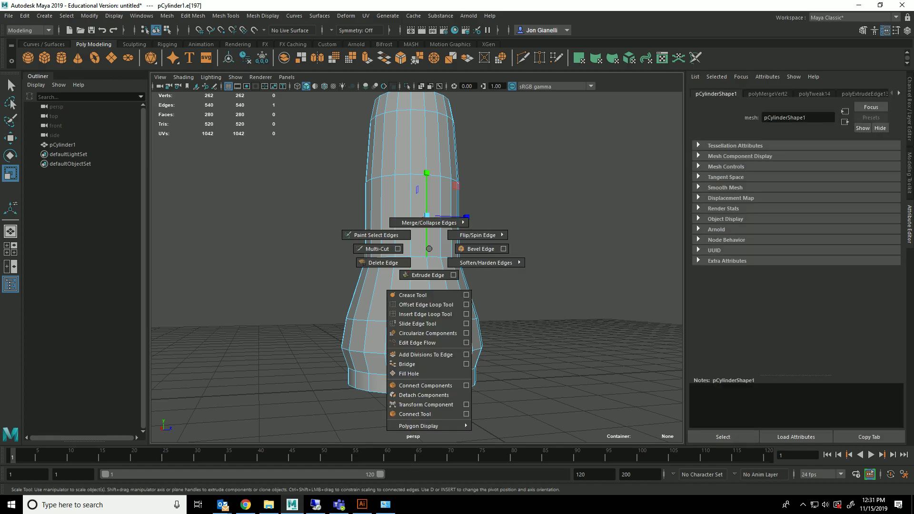
{"action": "left_click", "coordinate": [430, 290]}
{"action": "right_click_drag", "start_coordinate": [430, 288], "coordinate": [408, 341], "text": "shift"}
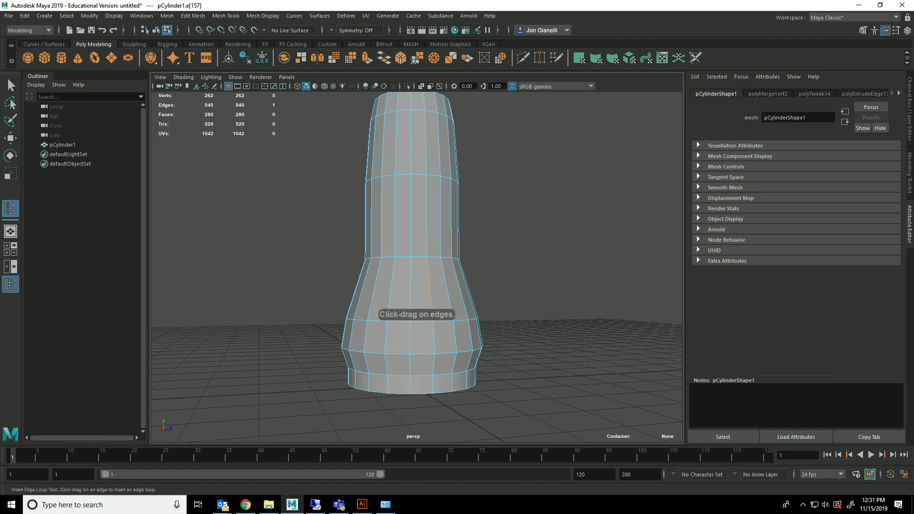
{"action": "scroll", "coordinate": [408, 341], "scroll_direction": "up", "scroll_amount": 5}
{"action": "middle_click_drag", "start_coordinate": [408, 341], "coordinate": [380, 148], "text": "alt"}
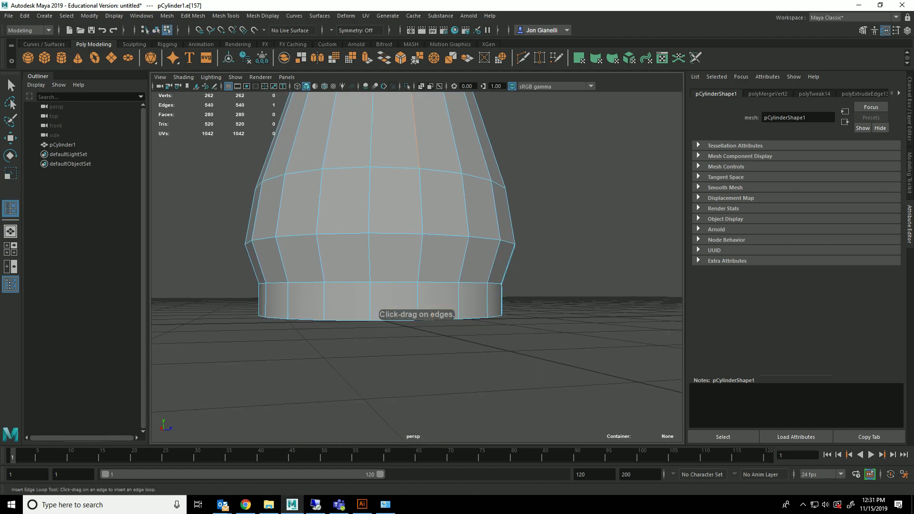
{"action": "scroll", "coordinate": [380, 148], "scroll_direction": "up", "scroll_amount": 6}
{"action": "scroll", "coordinate": [417, 266], "scroll_direction": "down", "scroll_amount": 3}
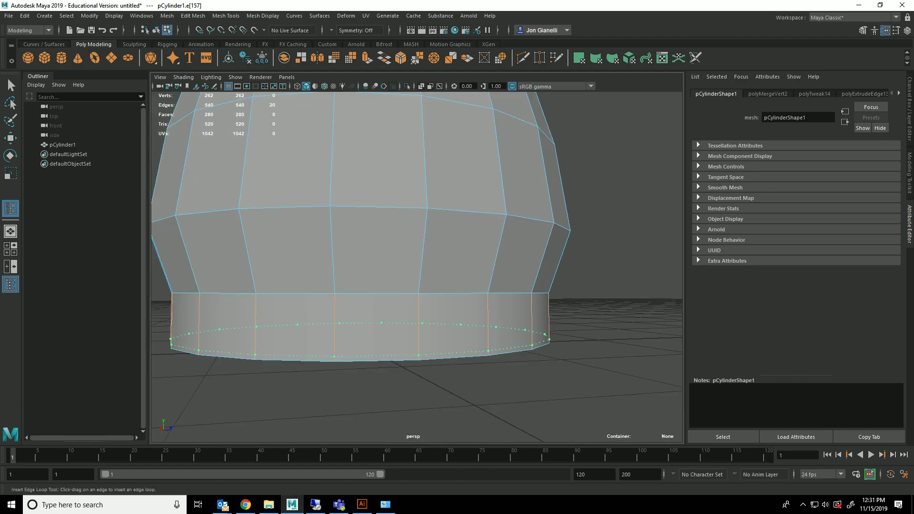
{"action": "left_click", "coordinate": [419, 356]}
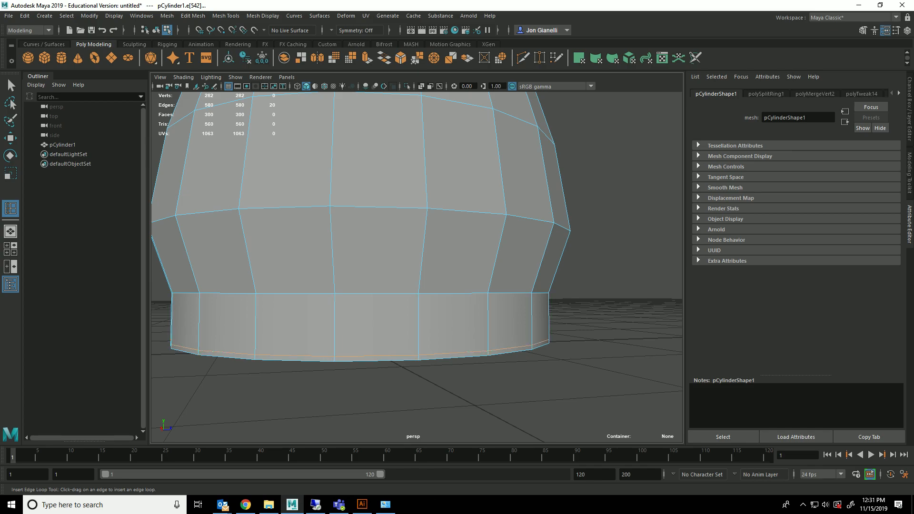
Step: Insert supporting edge loops just below and just above both the base band's upper edge and the crease at the neck's base
{"action": "left_click", "coordinate": [419, 296]}
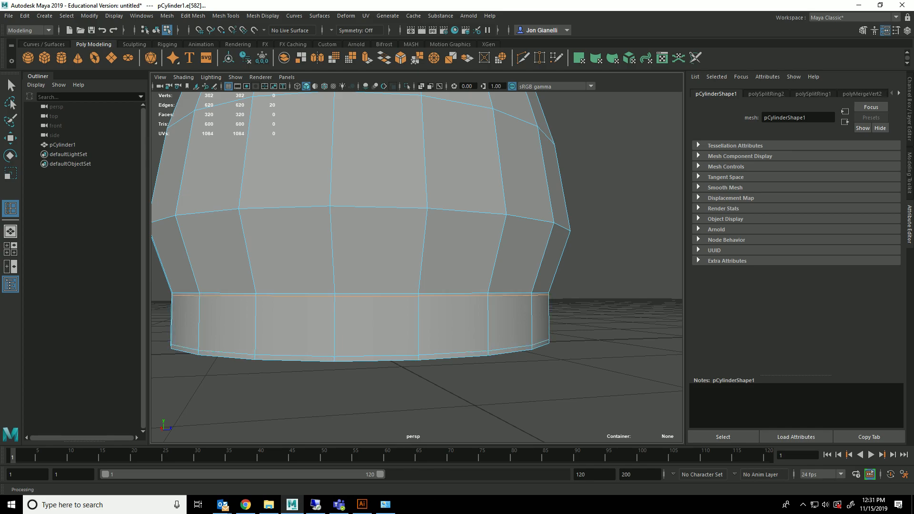
{"action": "left_click", "coordinate": [419, 290]}
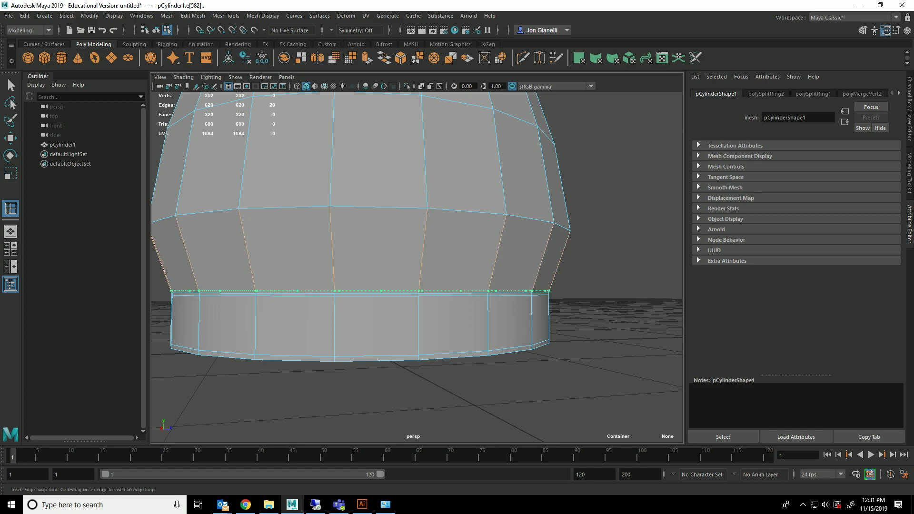
{"action": "middle_click_drag", "start_coordinate": [419, 290], "coordinate": [416, 324], "text": "alt"}
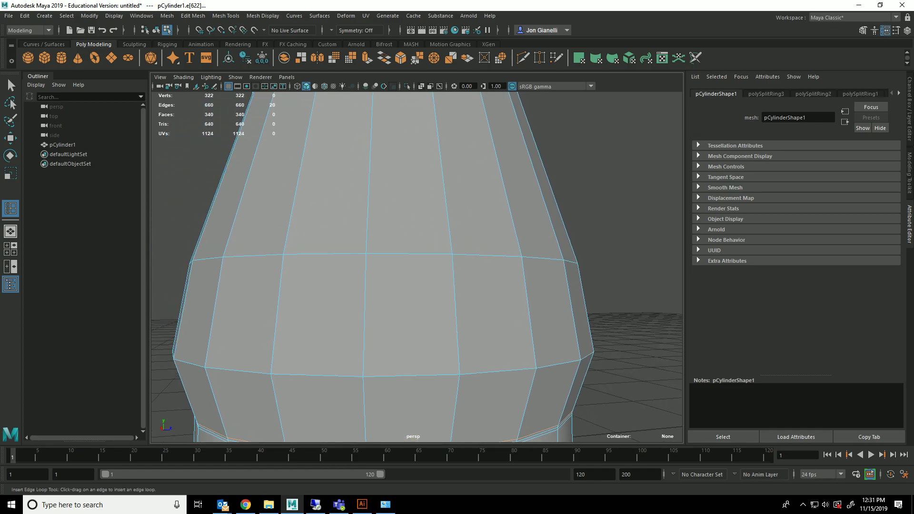
{"action": "scroll", "coordinate": [417, 267], "scroll_direction": "down", "scroll_amount": 4}
{"action": "scroll", "coordinate": [417, 267], "scroll_direction": "up", "scroll_amount": 4}
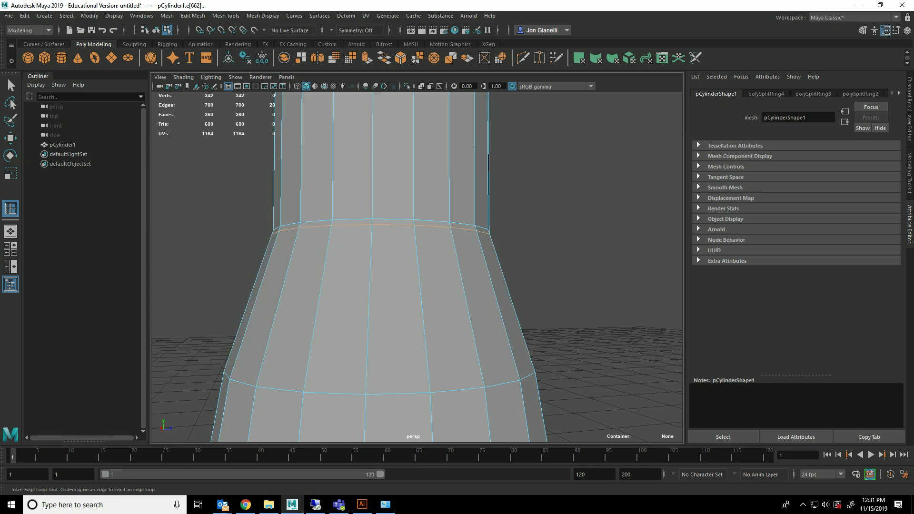
{"action": "left_click", "coordinate": [373, 213]}
{"action": "scroll", "coordinate": [417, 267], "scroll_direction": "down", "scroll_amount": 3}
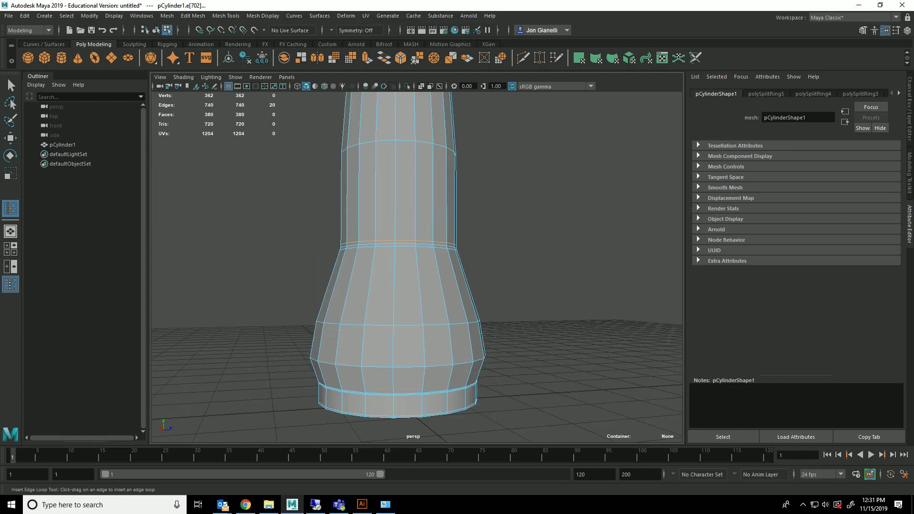
Step: Preview the vessel smoothed and examine how the supporting loops shape the base, the neck crease and the open mouth
{"action": "key", "text": "3"}
{"action": "key", "text": "1"}
{"action": "right_click_drag", "start_coordinate": [438, 200], "coordinate": [489, 198]}
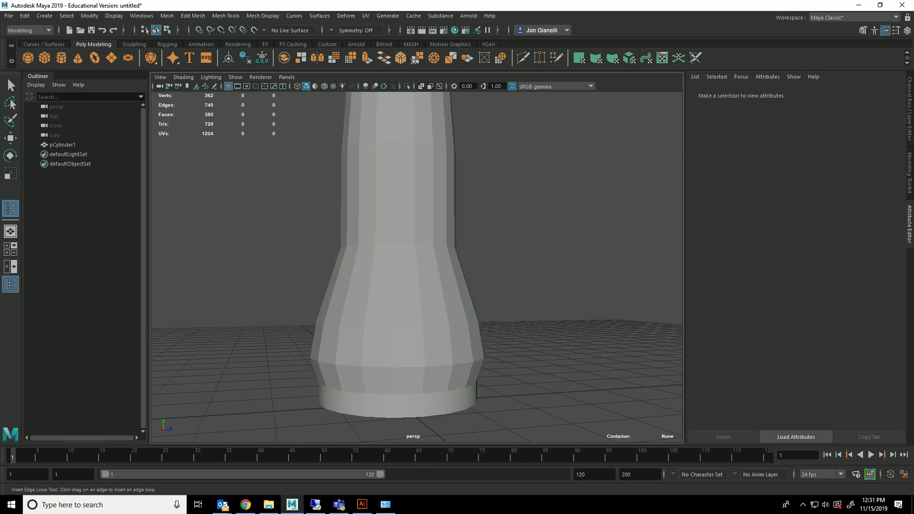
{"action": "key", "text": "ctrl+z"}
{"action": "key", "text": "ctrl+z"}
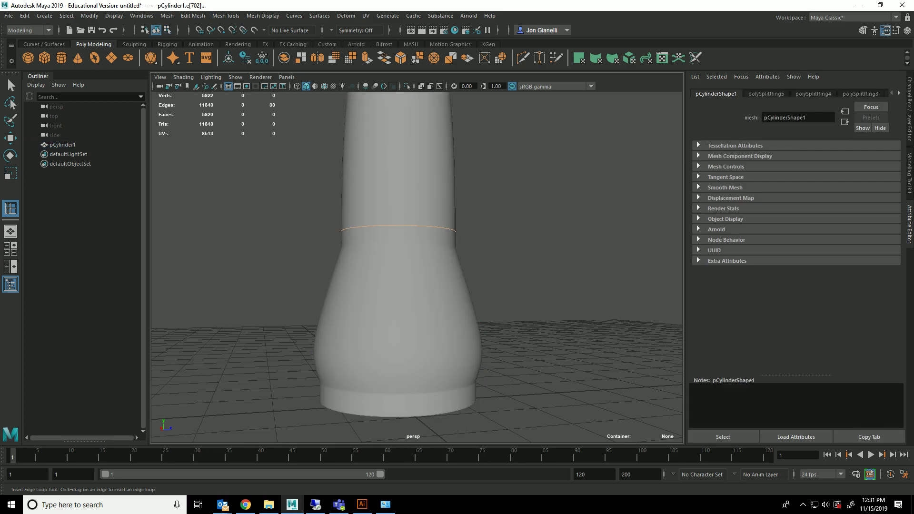
{"action": "left_click", "coordinate": [490, 198]}
{"action": "left_click_drag", "start_coordinate": [489, 198], "coordinate": [372, 266], "text": "alt"}
{"action": "scroll", "coordinate": [486, 221], "scroll_direction": "down", "scroll_amount": 5}
{"action": "scroll", "coordinate": [492, 305], "scroll_direction": "up", "scroll_amount": 5}
{"action": "scroll", "coordinate": [491, 304], "scroll_direction": "up", "scroll_amount": 5}
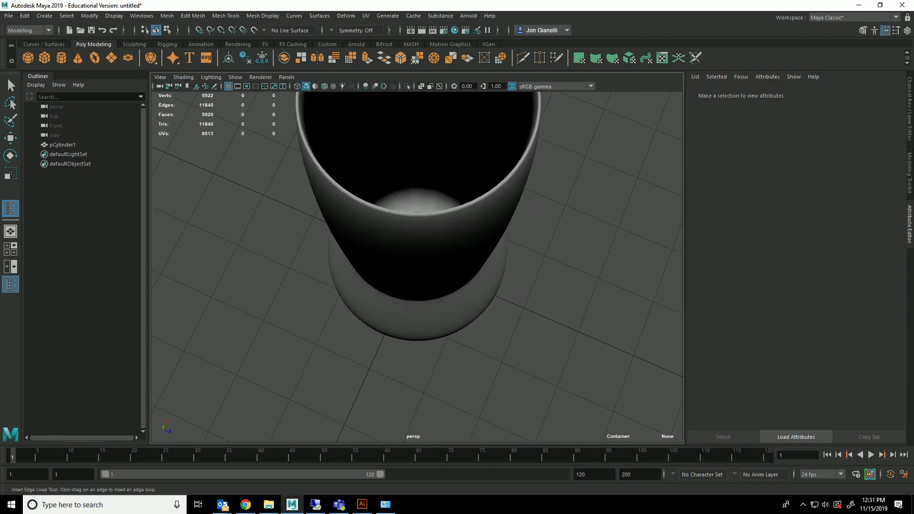
{"action": "left_click", "coordinate": [11, 85]}
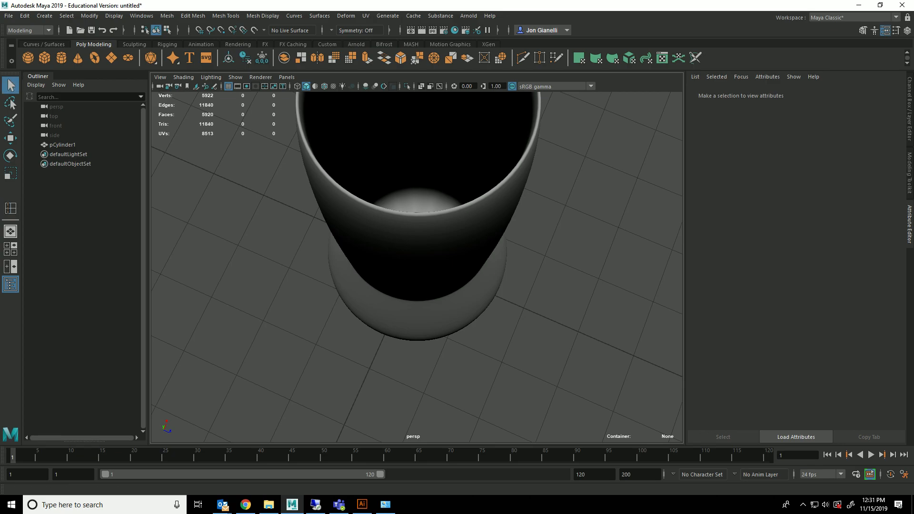
Step: Return to the unsmoothed mesh and insert an edge loop just below the outer rim of the mouth
{"action": "left_click", "coordinate": [367, 248]}
{"action": "key", "text": "1"}
{"action": "right_click_drag", "start_coordinate": [484, 190], "coordinate": [493, 164]}
{"action": "left_click_drag", "start_coordinate": [469, 223], "coordinate": [450, 171], "text": "alt"}
{"action": "middle_click_drag", "start_coordinate": [450, 172], "coordinate": [450, 246], "text": "alt"}
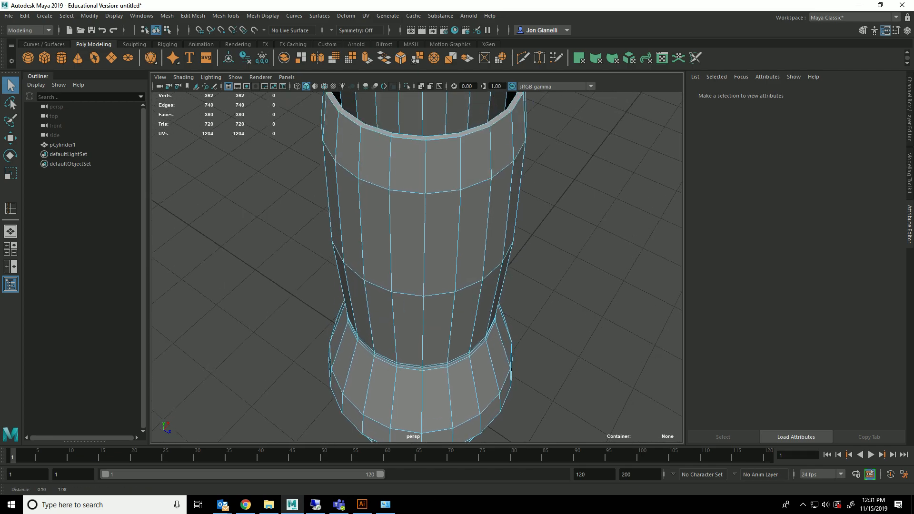
{"action": "left_click_drag", "start_coordinate": [450, 245], "coordinate": [448, 212], "text": "alt"}
{"action": "middle_click_drag", "start_coordinate": [448, 212], "coordinate": [447, 278], "text": "alt"}
{"action": "left_click", "coordinate": [453, 177]}
{"action": "right_click_drag", "start_coordinate": [453, 170], "coordinate": [448, 236], "text": "shift"}
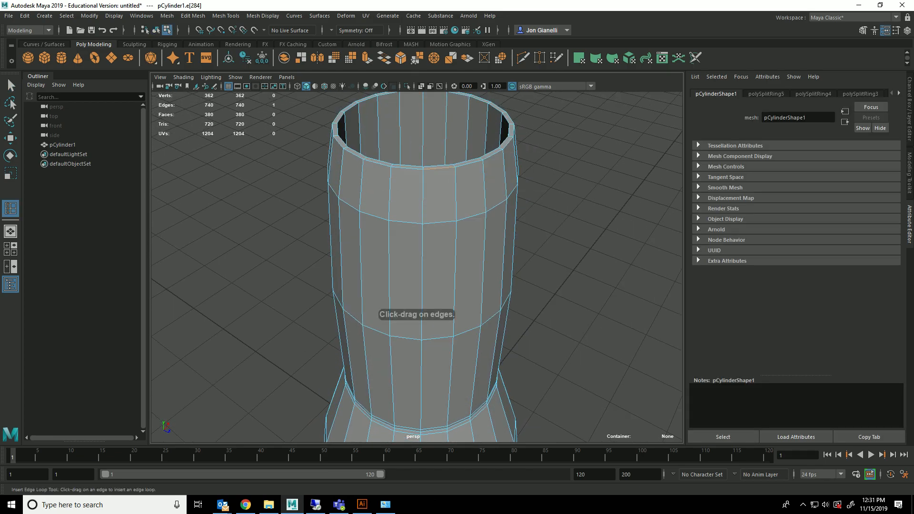
{"action": "left_click_drag", "start_coordinate": [455, 178], "coordinate": [456, 170]}
{"action": "key", "text": "ctrl+z"}
{"action": "left_click", "coordinate": [447, 168]}
{"action": "key", "text": "ctrl+z"}
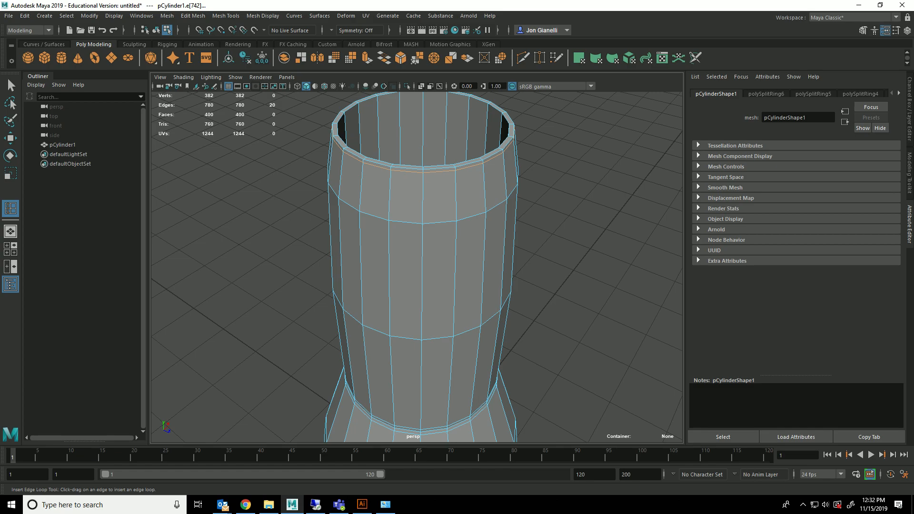
Step: Insert an edge loop on the inner wall just below the mouth's rim and check the vessel in smooth preview
{"action": "left_click", "coordinate": [447, 96]}
{"action": "key", "text": "2"}
{"action": "right_click_drag", "start_coordinate": [527, 118], "coordinate": [541, 109]}
{"action": "left_click", "coordinate": [542, 110]}
{"action": "left_click_drag", "start_coordinate": [542, 114], "coordinate": [546, 80], "text": "alt"}
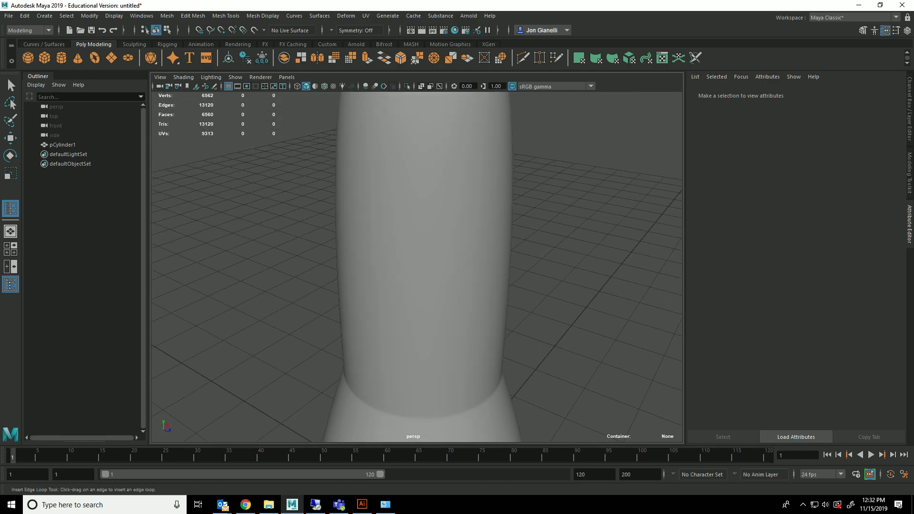
{"action": "middle_click_drag", "start_coordinate": [542, 267], "coordinate": [543, 143], "text": "alt"}
{"action": "left_click_drag", "start_coordinate": [543, 229], "coordinate": [591, 139], "text": "alt"}
{"action": "key", "text": "ctrl+z"}
{"action": "key", "text": "ctrl+z"}
Step: Insert edge loops in the underside's recess, one near the base rim and one near the recessed floor's edge
{"action": "left_click_drag", "start_coordinate": [546, 262], "coordinate": [533, 218], "text": "alt"}
{"action": "right_click_drag", "start_coordinate": [533, 218], "coordinate": [533, 191]}
{"action": "left_click", "coordinate": [527, 232]}
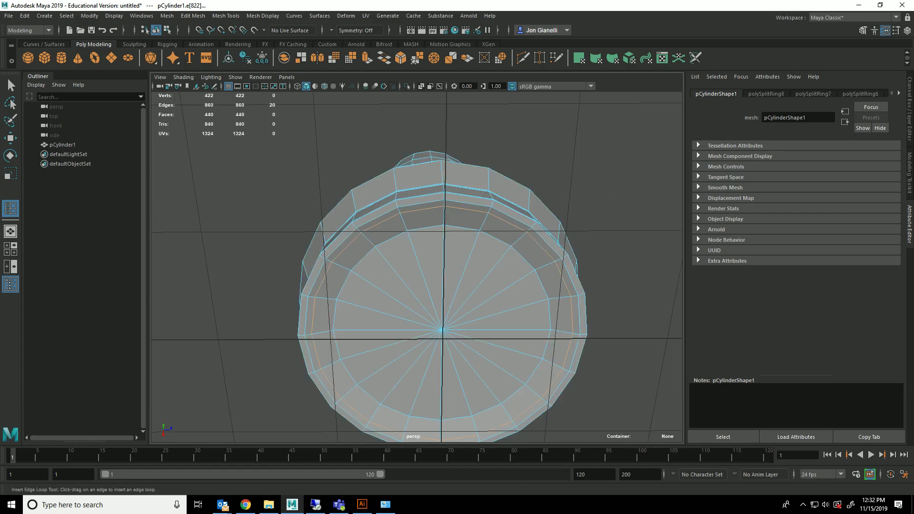
{"action": "mouse_move", "coordinate": [527, 232]}
{"action": "left_mouse_down", "text": "alt"}
{"action": "mouse_move", "coordinate": [522, 256]}
{"action": "mouse_move", "coordinate": [536, 221]}
{"action": "left_mouse_up", "text": "alt"}
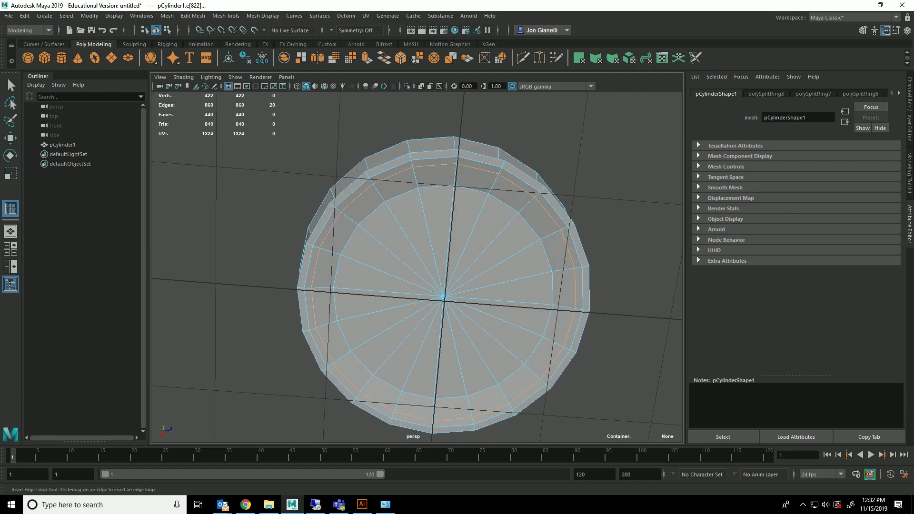
{"action": "left_click", "coordinate": [510, 223]}
{"action": "left_click_drag", "start_coordinate": [510, 157], "coordinate": [500, 272], "text": "alt"}
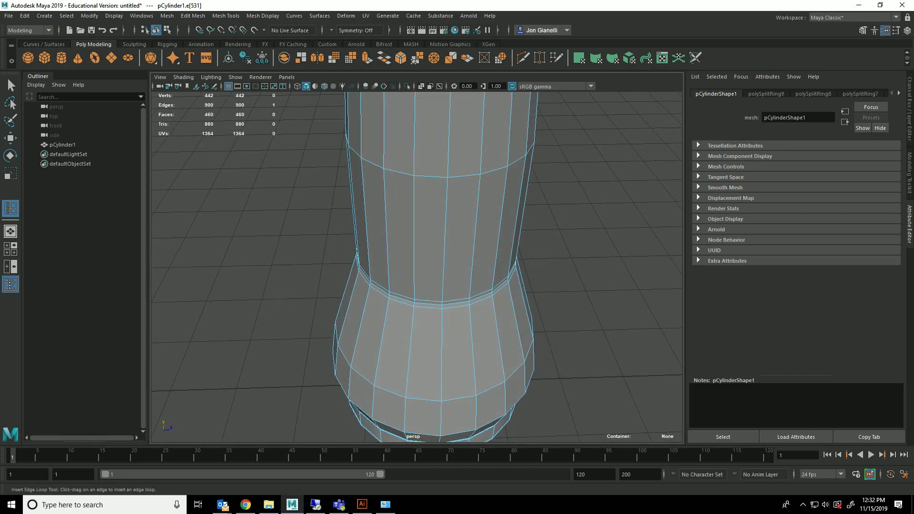
Step: Return to object mode and examine the smoothed vessel from several angles
{"action": "right_click_drag", "start_coordinate": [497, 220], "coordinate": [532, 202]}
{"action": "scroll", "coordinate": [417, 267], "scroll_direction": "down", "scroll_amount": 4}
{"action": "left_click", "coordinate": [442, 238]}
{"action": "key", "text": "3"}
{"action": "left_click", "coordinate": [547, 285]}
{"action": "left_click_drag", "start_coordinate": [538, 333], "coordinate": [587, 305], "text": "alt"}
{"action": "middle_click_drag", "start_coordinate": [537, 214], "coordinate": [552, 304], "text": "alt"}
{"action": "left_click_drag", "start_coordinate": [553, 305], "coordinate": [549, 253], "text": "alt"}
Step: Select the vertices of the neck's upper half and scale them uniformly inward to narrow the neck and mouth
{"action": "right_click_drag", "start_coordinate": [454, 159], "coordinate": [405, 156]}
{"action": "right_click", "coordinate": [445, 156]}
{"action": "left_click_drag", "start_coordinate": [363, 117], "coordinate": [575, 270]}
{"action": "right_click_drag", "start_coordinate": [456, 184], "coordinate": [410, 185]}
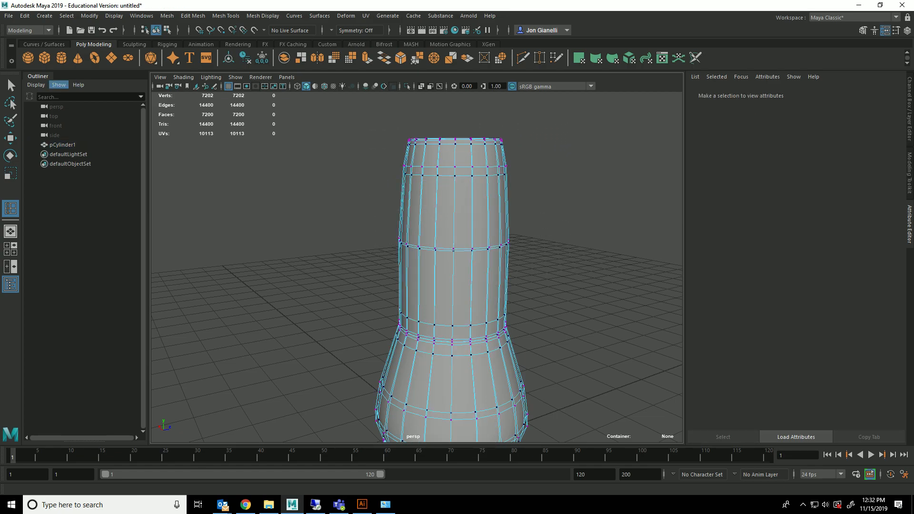
{"action": "key", "text": "q"}
{"action": "left_click_drag", "start_coordinate": [362, 118], "coordinate": [586, 280]}
{"action": "key", "text": "r"}
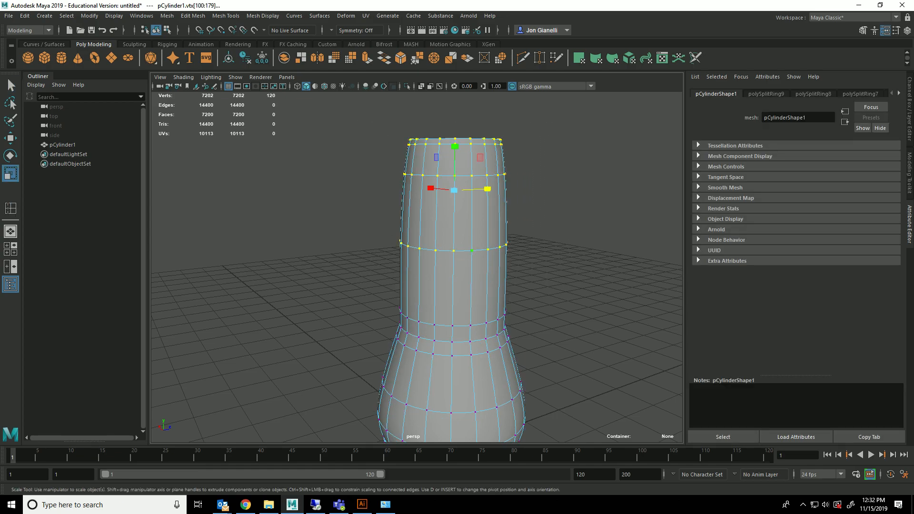
{"action": "left_click_drag", "start_coordinate": [454, 191], "coordinate": [476, 188]}
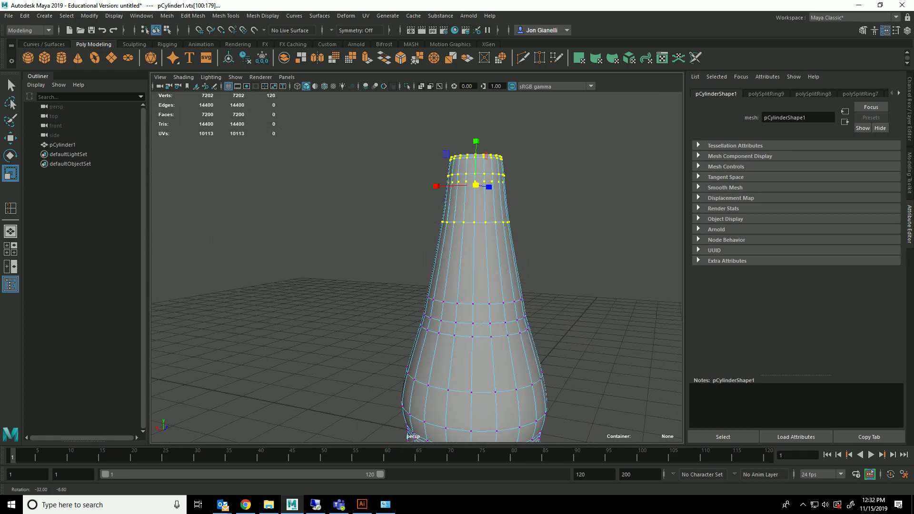
Step: Return to object mode and compare the narrowed vessel's smooth preview with its unsmoothed mesh
{"action": "right_click_drag", "start_coordinate": [500, 244], "coordinate": [546, 230]}
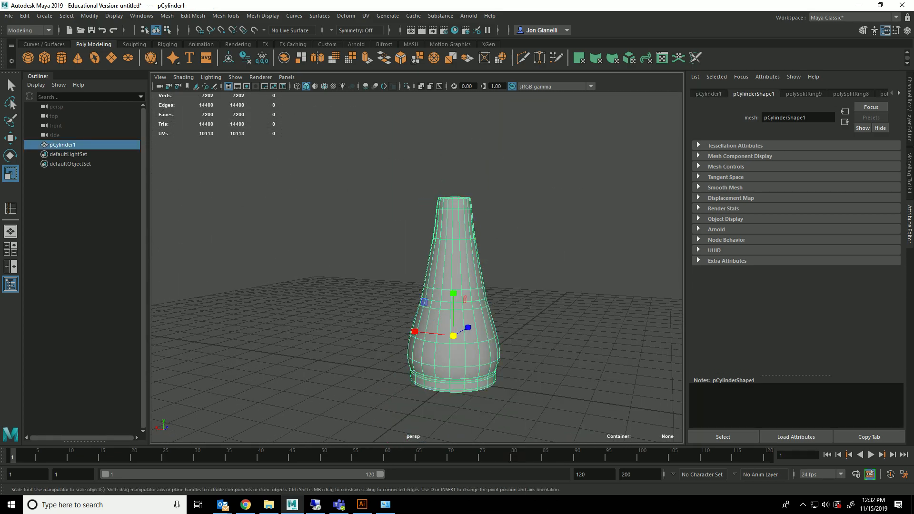
{"action": "middle_click_drag", "start_coordinate": [542, 231], "coordinate": [516, 168], "text": "alt"}
{"action": "left_click", "coordinate": [516, 168]}
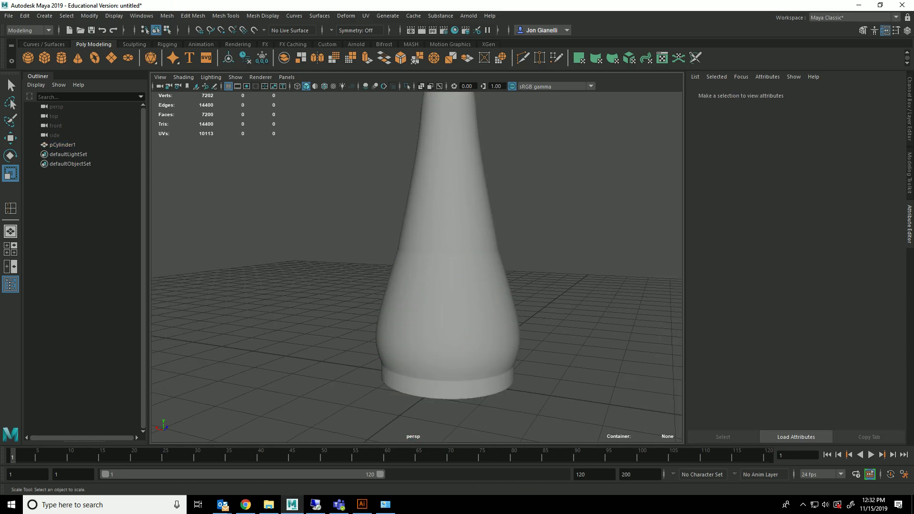
{"action": "left_click", "coordinate": [469, 205]}
{"action": "key", "text": "1"}
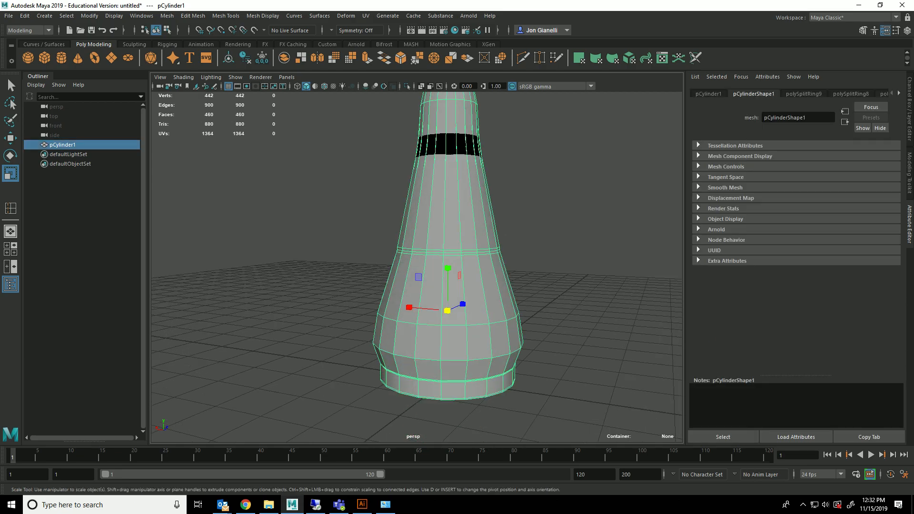
Step: Scale the upper neck vertices uniformly back up to widen the mouth slightly
{"action": "middle_click_drag", "start_coordinate": [447, 200], "coordinate": [448, 309], "text": "alt"}
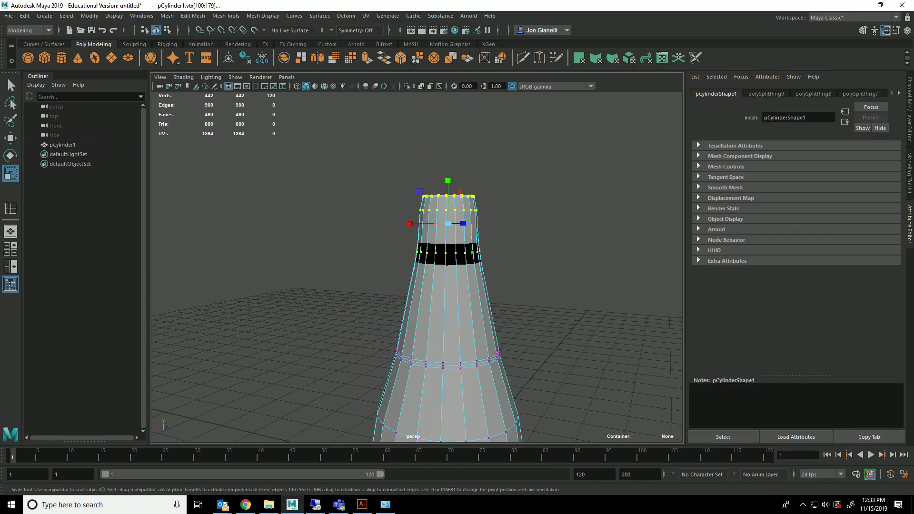
{"action": "left_click_drag", "start_coordinate": [448, 224], "coordinate": [439, 223]}
{"action": "middle_click_drag", "start_coordinate": [438, 224], "coordinate": [431, 145], "text": "alt"}
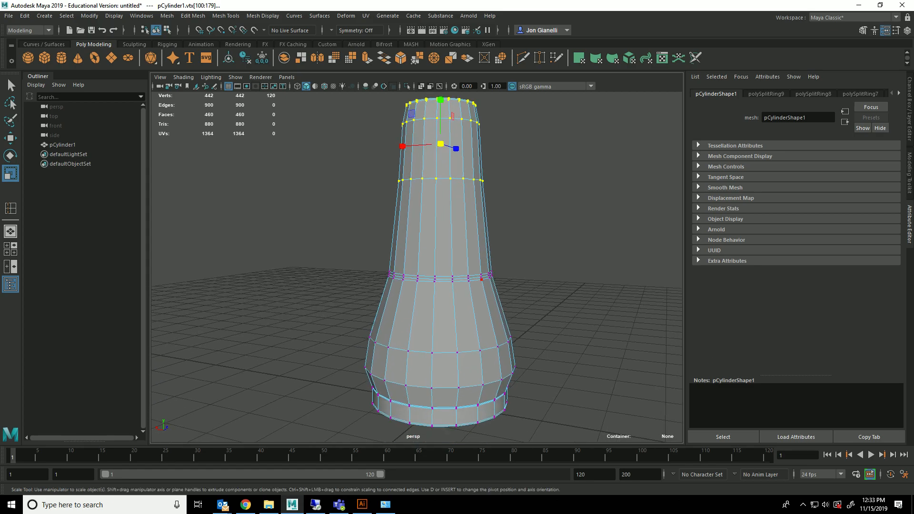
Step: Select the middle edge loop of the crease at the neck's base and scale it inward to form a groove
{"action": "scroll", "coordinate": [443, 267], "scroll_direction": "up", "scroll_amount": 6}
{"action": "right_click_drag", "start_coordinate": [480, 241], "coordinate": [479, 216]}
{"action": "scroll", "coordinate": [478, 216], "scroll_direction": "up", "scroll_amount": 3}
{"action": "double_click", "coordinate": [457, 316]}
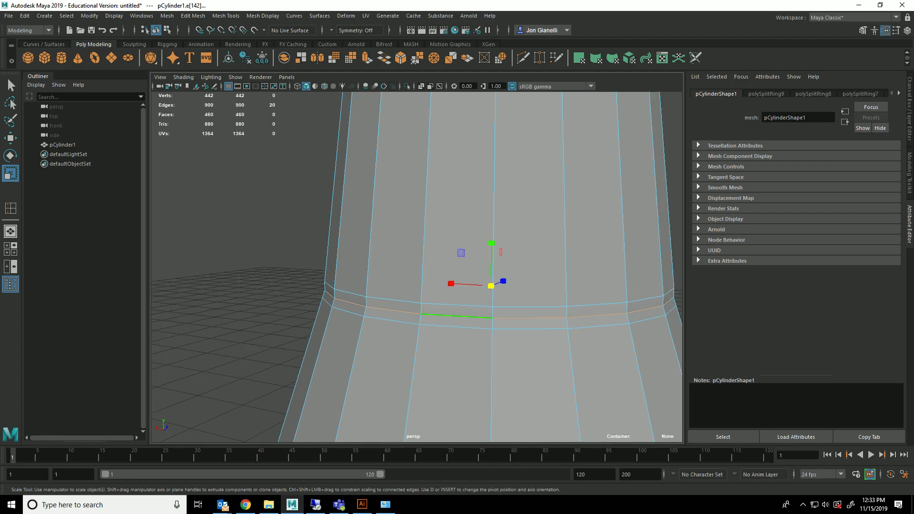
{"action": "left_click_drag", "start_coordinate": [491, 286], "coordinate": [486, 286]}
Step: Inspect the neck groove up close in smooth preview and switch back to the unsmoothed mesh
{"action": "mouse_move", "coordinate": [530, 330]}
{"action": "left_mouse_down", "text": "alt"}
{"action": "mouse_move", "coordinate": [539, 310]}
{"action": "mouse_move", "coordinate": [529, 318]}
{"action": "left_mouse_up", "text": "alt"}
{"action": "scroll", "coordinate": [526, 313], "scroll_direction": "up", "scroll_amount": 3}
{"action": "key", "text": "3"}
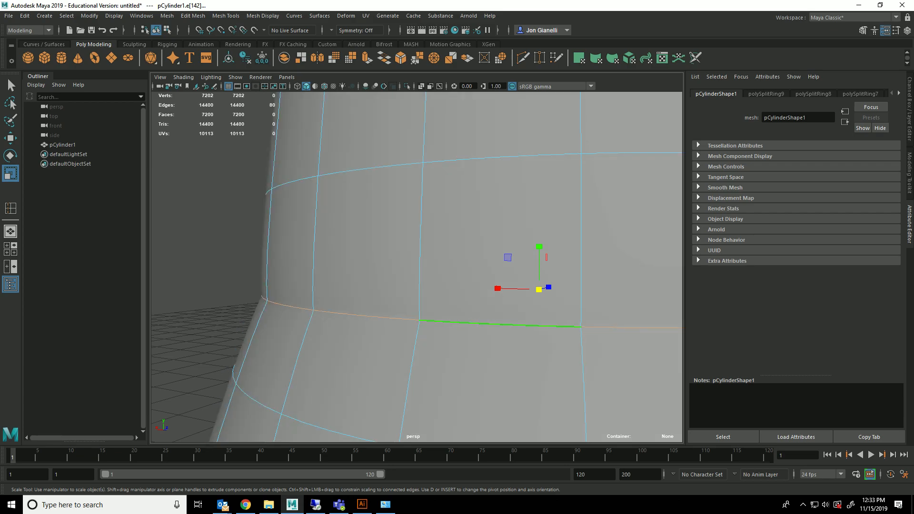
{"action": "key", "text": "1"}
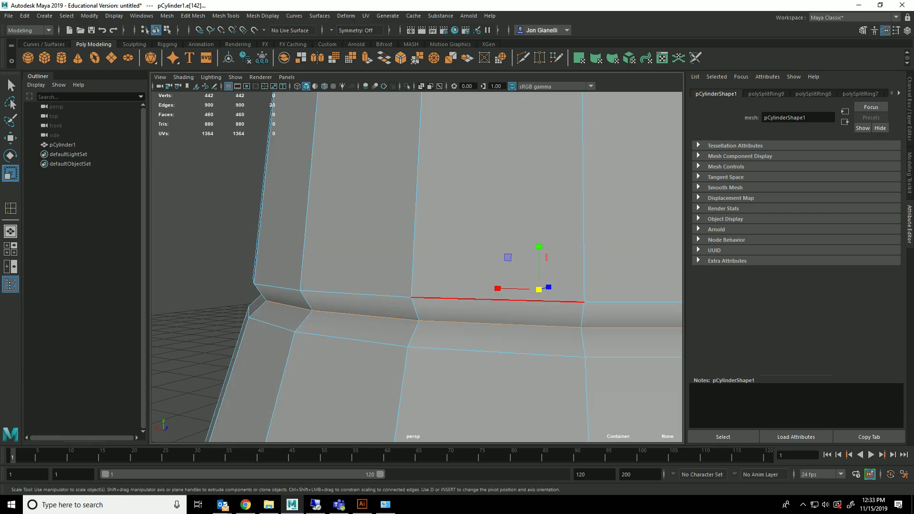
Step: Insert edge loops just above and just below the groove's innermost edge to sharpen it
{"action": "left_click", "coordinate": [477, 299]}
{"action": "right_click", "coordinate": [477, 296], "text": "shift"}
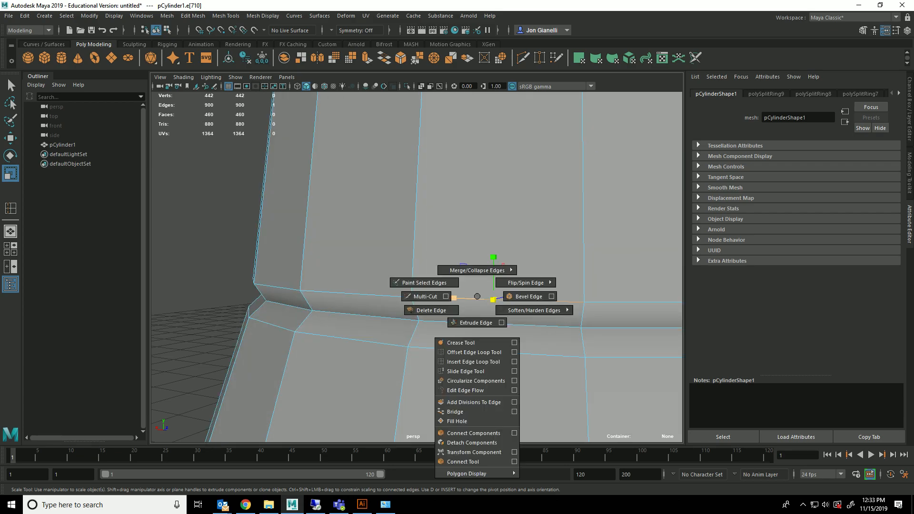
{"action": "left_click", "coordinate": [473, 362]}
{"action": "left_click_drag", "start_coordinate": [583, 314], "coordinate": [581, 332]}
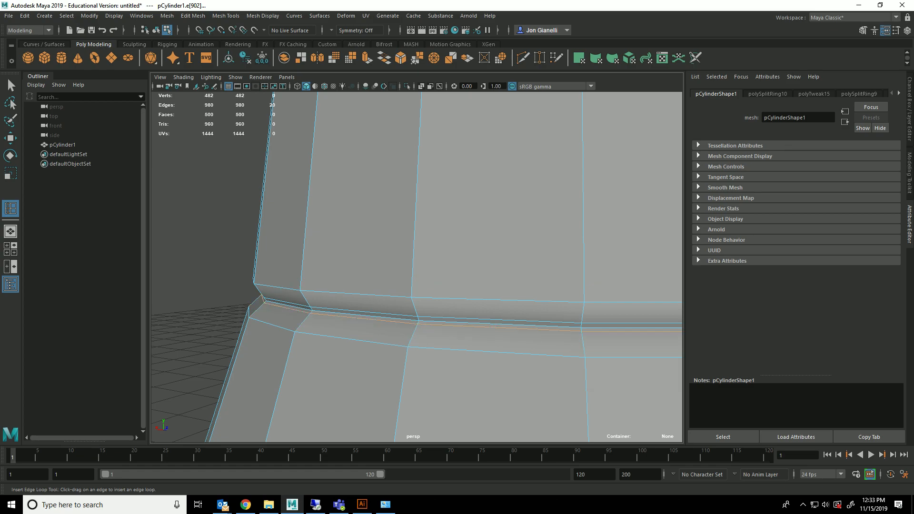
Step: Insert edge loops just above the neck groove's upper lip and just below its lower lip, checking the result in smooth preview
{"action": "left_click_drag", "start_coordinate": [585, 298], "coordinate": [584, 299]}
{"action": "left_click_drag", "start_coordinate": [585, 362], "coordinate": [585, 360]}
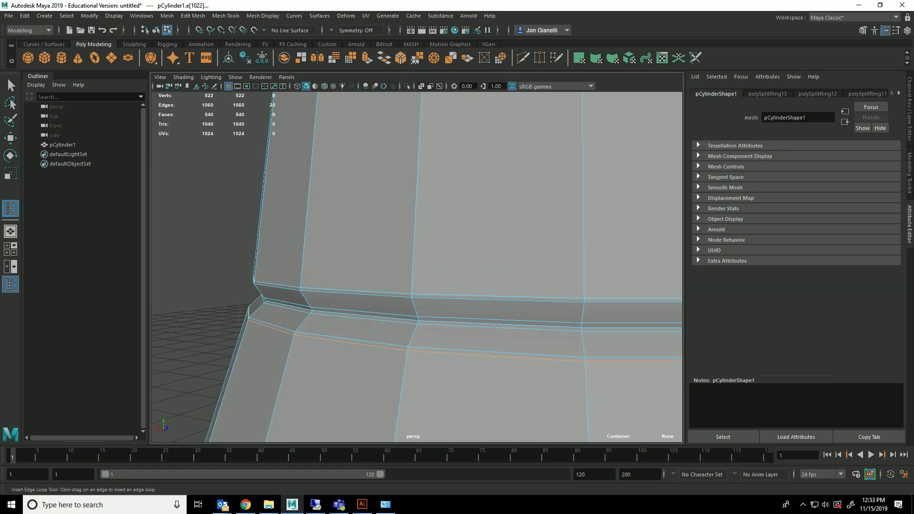
{"action": "scroll", "coordinate": [417, 267], "scroll_direction": "down", "scroll_amount": 5}
{"action": "key", "text": "3"}
{"action": "right_click_drag", "start_coordinate": [599, 216], "coordinate": [627, 202]}
{"action": "left_click", "coordinate": [627, 204]}
{"action": "left_click_drag", "start_coordinate": [627, 205], "coordinate": [607, 226], "text": "alt"}
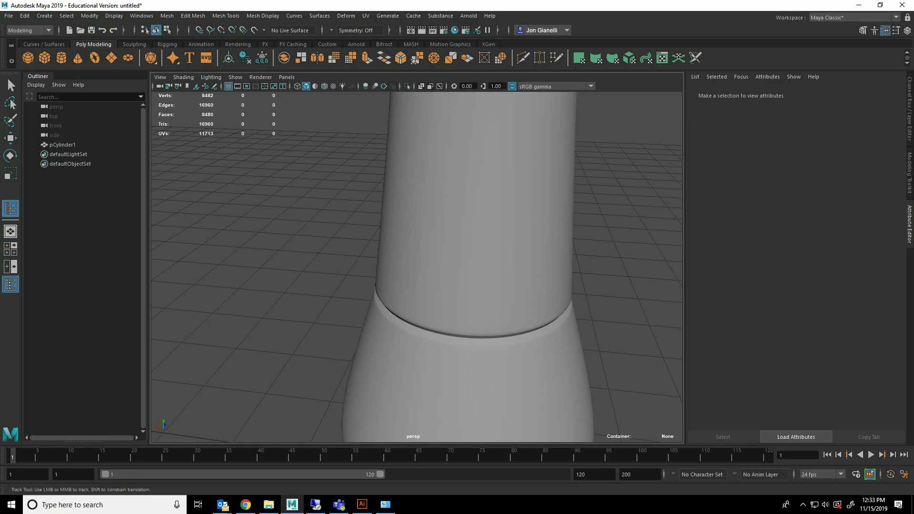
{"action": "middle_click_drag", "start_coordinate": [607, 227], "coordinate": [616, 376], "text": "alt"}
{"action": "left_click_drag", "start_coordinate": [616, 376], "coordinate": [620, 344], "text": "alt"}
{"action": "scroll", "coordinate": [620, 343], "scroll_direction": "down", "scroll_amount": 6}
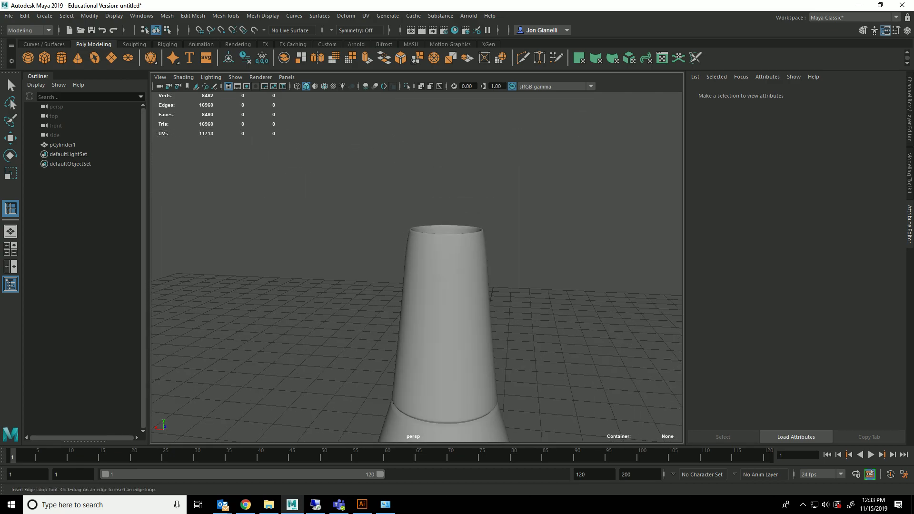
Step: Return to the unsmoothed mesh and insert edge loops just below and just above the horizontal edge loop near the neck's mouth
{"action": "key", "text": "ctrl+z"}
{"action": "key", "text": "ctrl+z"}
{"action": "key", "text": "ctrl+z"}
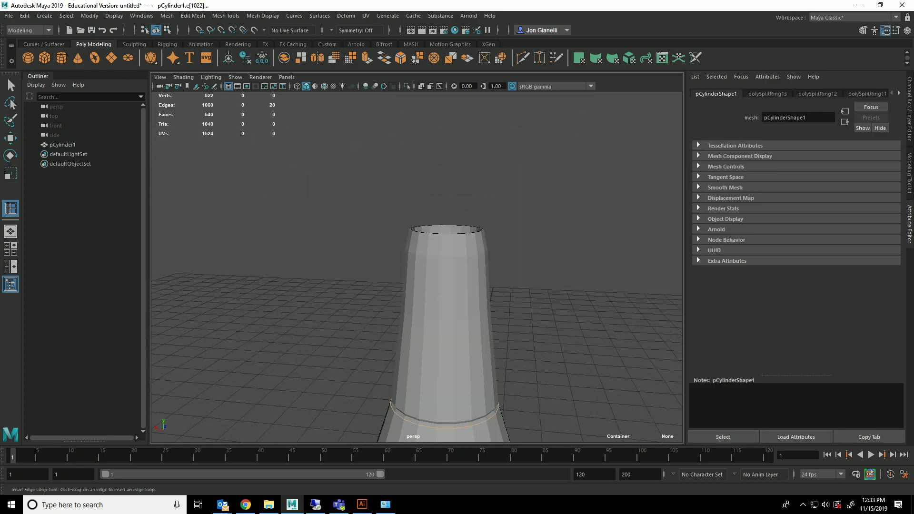
{"action": "scroll", "coordinate": [458, 228], "scroll_direction": "up", "scroll_amount": 3}
{"action": "left_click", "coordinate": [459, 220]}
{"action": "key", "text": "ctrl+z"}
{"action": "scroll", "coordinate": [459, 221], "scroll_direction": "up", "scroll_amount": 3}
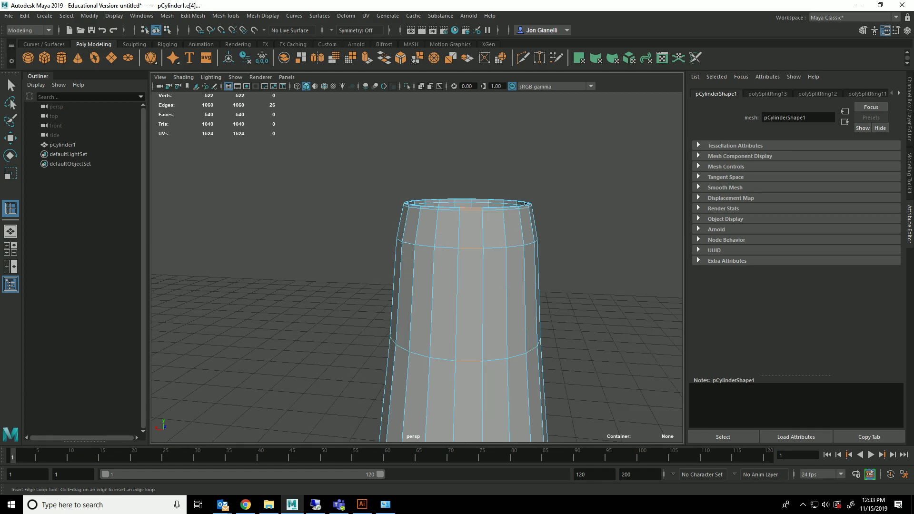
{"action": "scroll", "coordinate": [476, 309], "scroll_direction": "up", "scroll_amount": 2}
{"action": "left_click", "coordinate": [509, 245]}
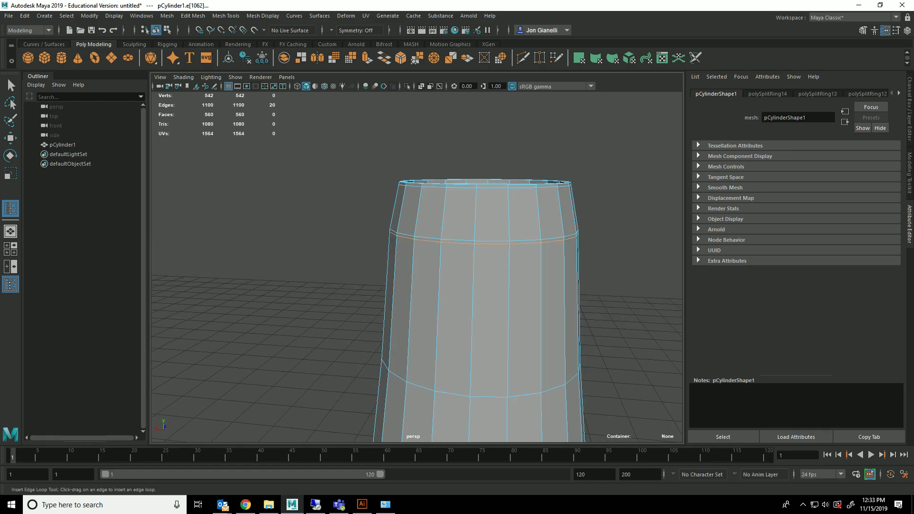
{"action": "scroll", "coordinate": [409, 262], "scroll_direction": "up", "scroll_amount": 4}
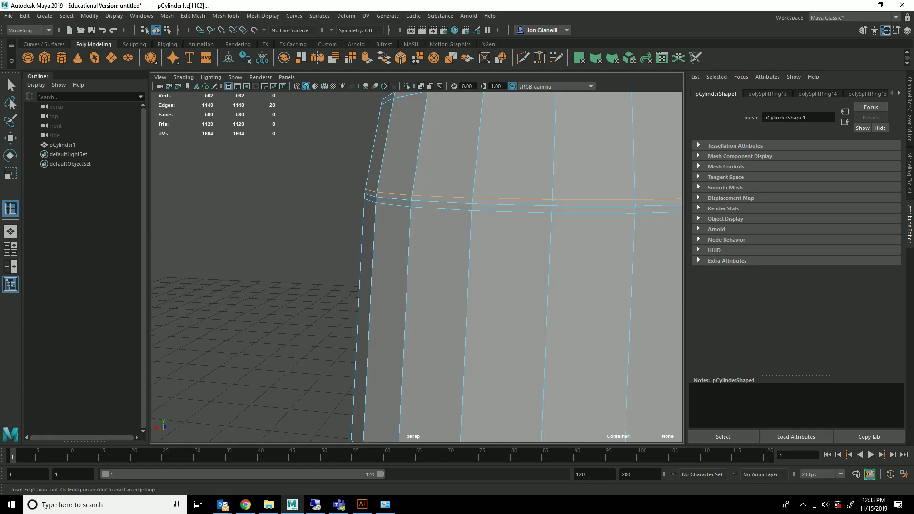
Step: Select the middle of the three edge loops near the mouth and scale it inward horizontally to form a second groove
{"action": "left_click", "coordinate": [11, 86]}
{"action": "left_click", "coordinate": [267, 214]}
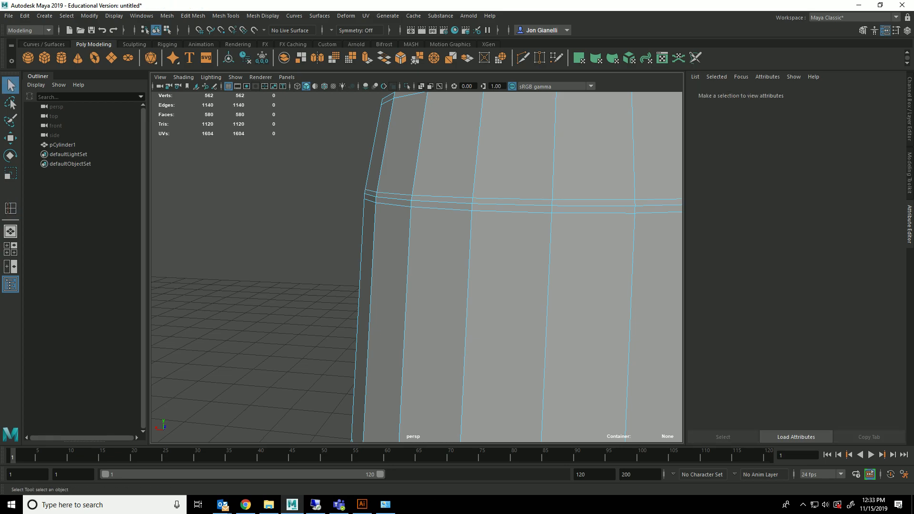
{"action": "right_click_drag", "start_coordinate": [536, 206], "coordinate": [537, 181]}
{"action": "double_click", "coordinate": [531, 206]}
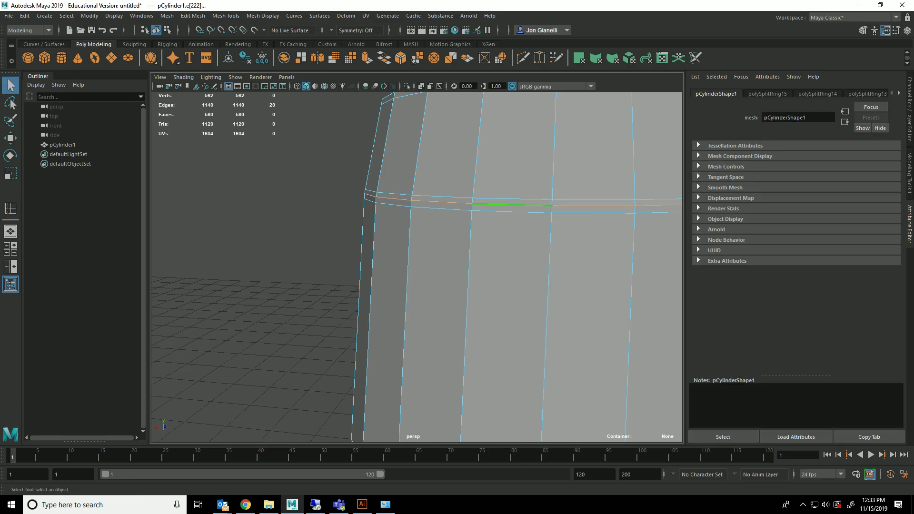
{"action": "key", "text": "r"}
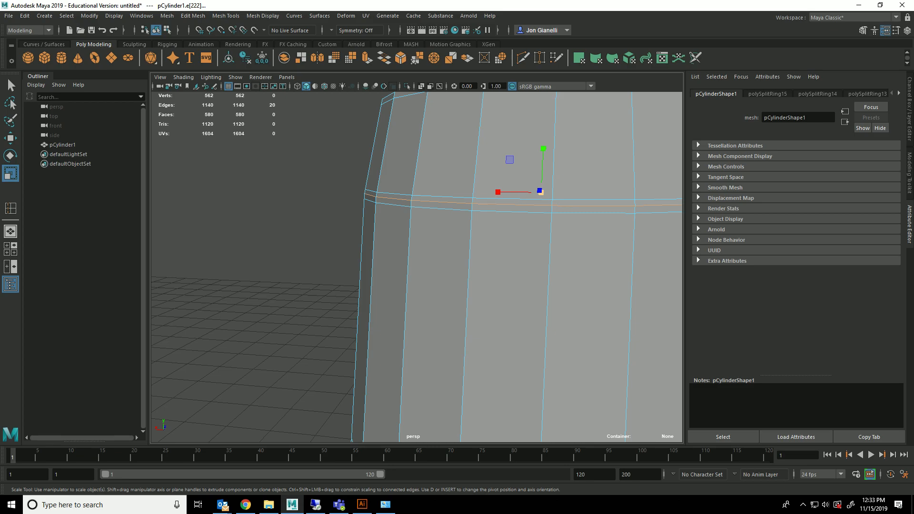
{"action": "left_click_drag", "start_coordinate": [531, 206], "coordinate": [513, 218], "text": "alt"}
{"action": "left_click_drag", "start_coordinate": [506, 177], "coordinate": [501, 177], "text": "ctrl"}
Step: Insert four edge loops around the upper groove, one just outside each lip and one on either side of its innermost edge
{"action": "left_click_drag", "start_coordinate": [504, 219], "coordinate": [516, 203], "text": "alt"}
{"action": "scroll", "coordinate": [528, 214], "scroll_direction": "up", "scroll_amount": 5}
{"action": "scroll", "coordinate": [538, 205], "scroll_direction": "down", "scroll_amount": 3}
{"action": "middle_click_drag", "start_coordinate": [548, 190], "coordinate": [501, 239], "text": "alt"}
{"action": "right_click", "coordinate": [510, 244], "text": "shift"}
{"action": "left_click", "coordinate": [486, 245]}
{"action": "right_click", "coordinate": [487, 245], "text": "shift"}
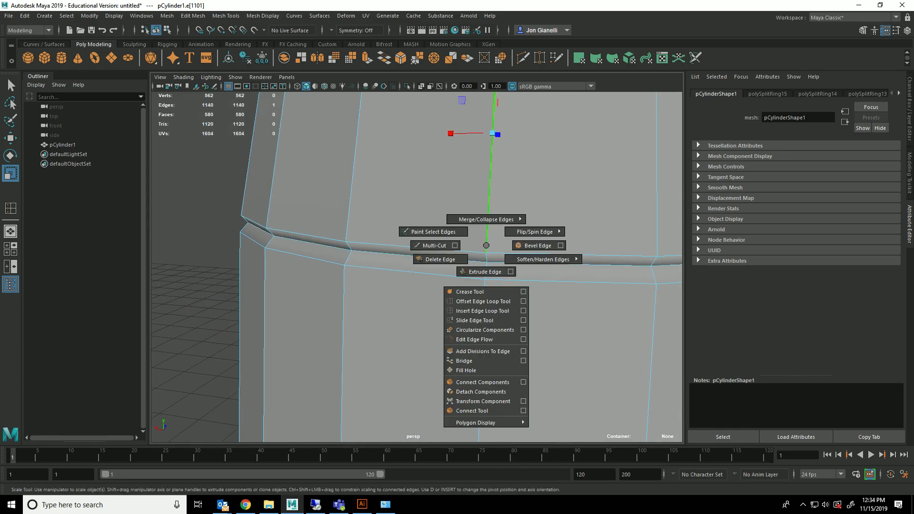
{"action": "left_click", "coordinate": [483, 310]}
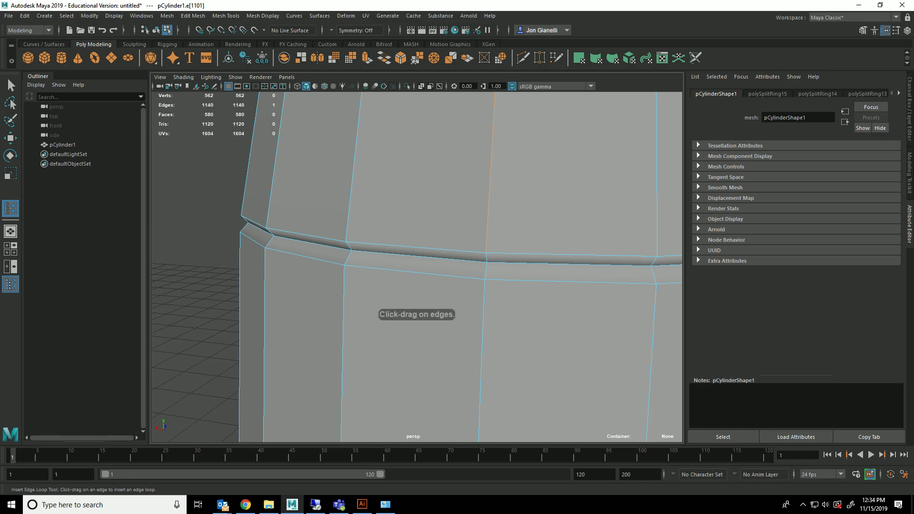
{"action": "left_click", "coordinate": [486, 249]}
{"action": "left_click", "coordinate": [487, 261]}
{"action": "left_click", "coordinate": [486, 264]}
{"action": "left_click", "coordinate": [484, 282]}
Step: Return to object mode and examine both grooves and the whole vessel in smooth preview
{"action": "left_click", "coordinate": [10, 86]}
{"action": "right_click_drag", "start_coordinate": [176, 155], "coordinate": [223, 141]}
{"action": "key", "text": "3"}
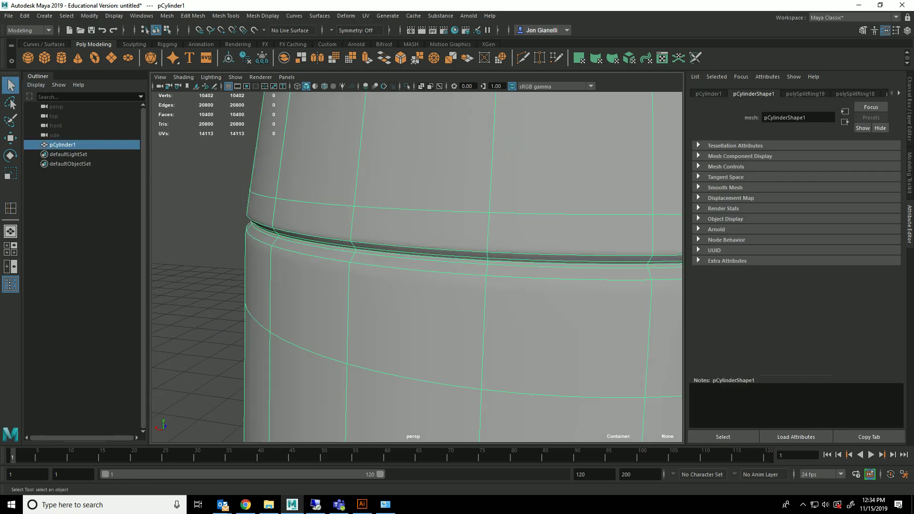
{"action": "left_click", "coordinate": [211, 157]}
{"action": "scroll", "coordinate": [211, 157], "scroll_direction": "down", "scroll_amount": 10}
{"action": "mouse_move", "coordinate": [211, 157]}
{"action": "left_mouse_down", "text": "alt"}
{"action": "mouse_move", "coordinate": [213, 131]}
{"action": "mouse_move", "coordinate": [212, 155]}
{"action": "left_mouse_up", "text": "alt"}
{"action": "middle_click_drag", "start_coordinate": [428, 352], "coordinate": [415, 140], "text": "alt"}
{"action": "scroll", "coordinate": [414, 141], "scroll_direction": "down", "scroll_amount": 5}
{"action": "left_click_drag", "start_coordinate": [414, 141], "coordinate": [478, 146], "text": "alt"}
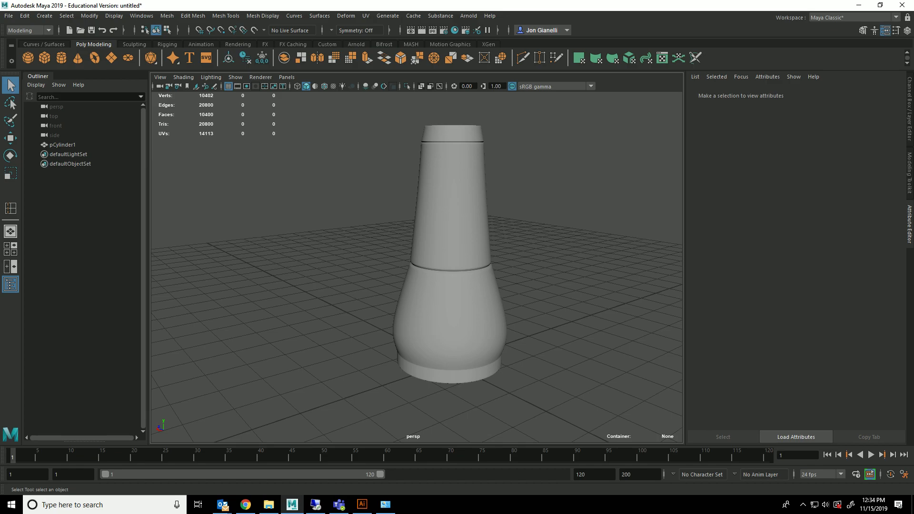
Step: Switch the vessel back to the unsmoothed display and apply Smooth to the mesh with 1 division
{"action": "left_click", "coordinate": [462, 201]}
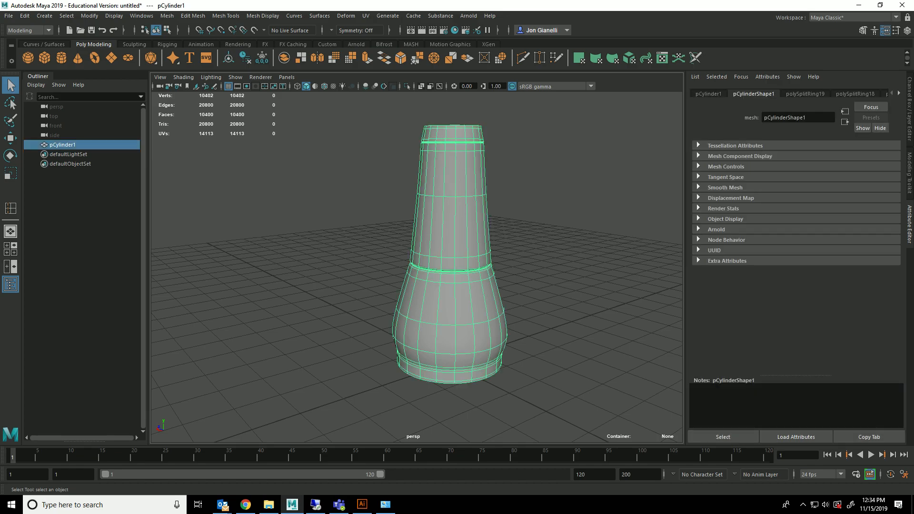
{"action": "key", "text": "1"}
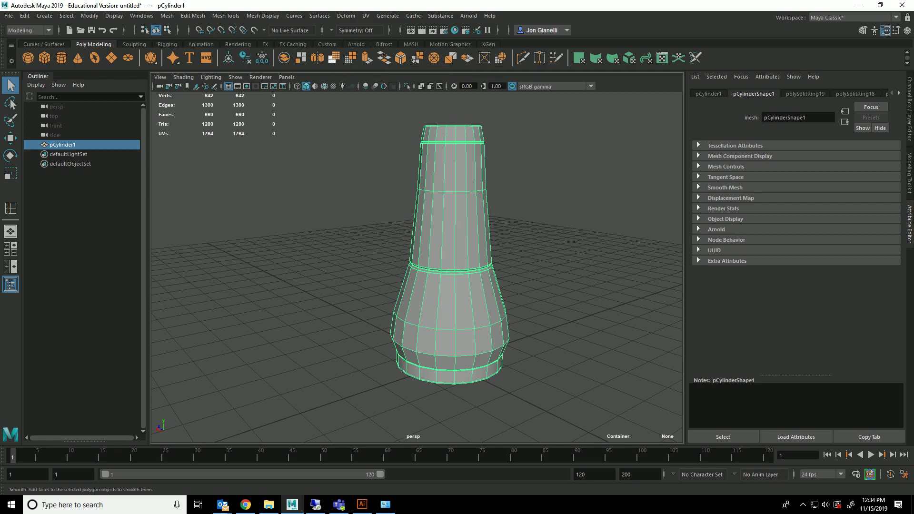
{"action": "left_click", "coordinate": [334, 58]}
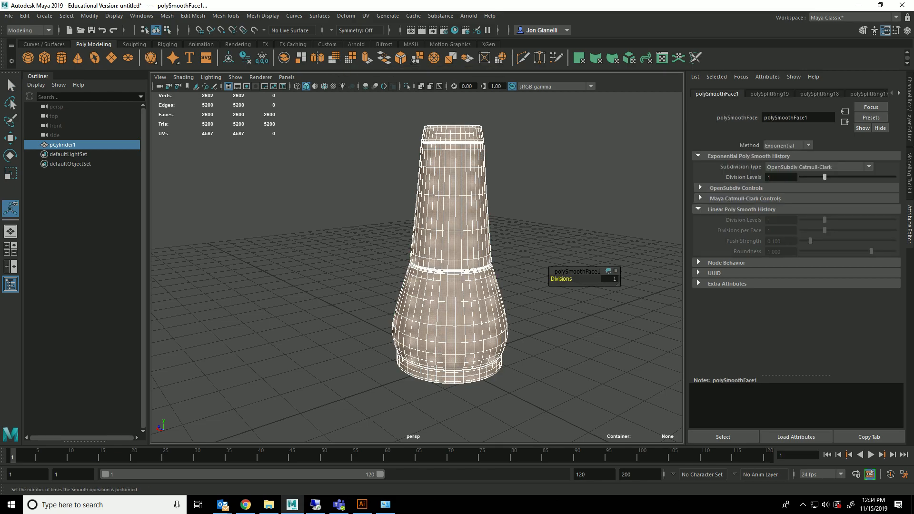
{"action": "key", "text": "q"}
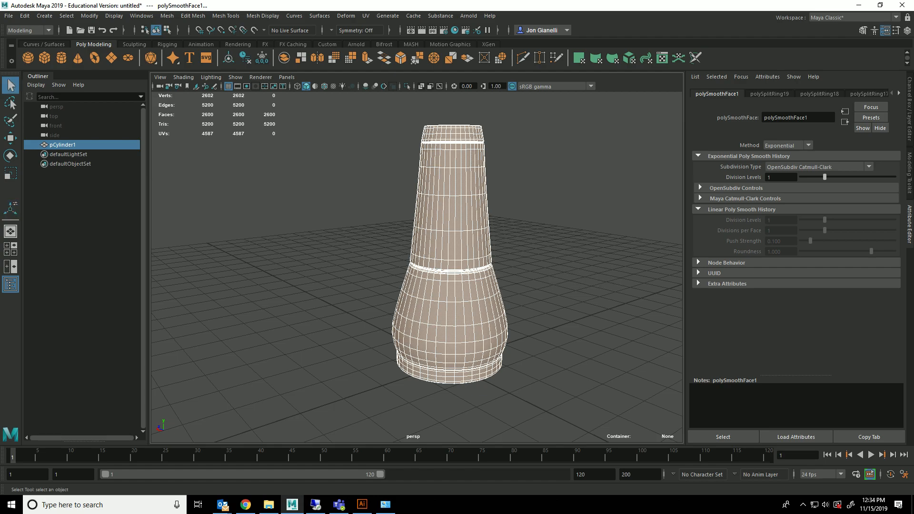
{"action": "left_click", "coordinate": [571, 238]}
{"action": "scroll", "coordinate": [572, 238], "scroll_direction": "down", "scroll_amount": 3}
{"action": "scroll", "coordinate": [438, 257], "scroll_direction": "up", "scroll_amount": 2}
{"action": "scroll", "coordinate": [438, 257], "scroll_direction": "down", "scroll_amount": 4}
{"action": "left_click_drag", "start_coordinate": [476, 191], "coordinate": [455, 363], "text": "alt"}
{"action": "left_click_drag", "start_coordinate": [456, 438], "coordinate": [237, 119], "text": "alt"}
{"action": "left_click_drag", "start_coordinate": [714, 119], "coordinate": [466, 296], "text": "alt"}
Step: Harden all edges of the smoothed vessel and view its shading up close
{"action": "left_click", "coordinate": [436, 276]}
{"action": "scroll", "coordinate": [436, 276], "scroll_direction": "up", "scroll_amount": 2}
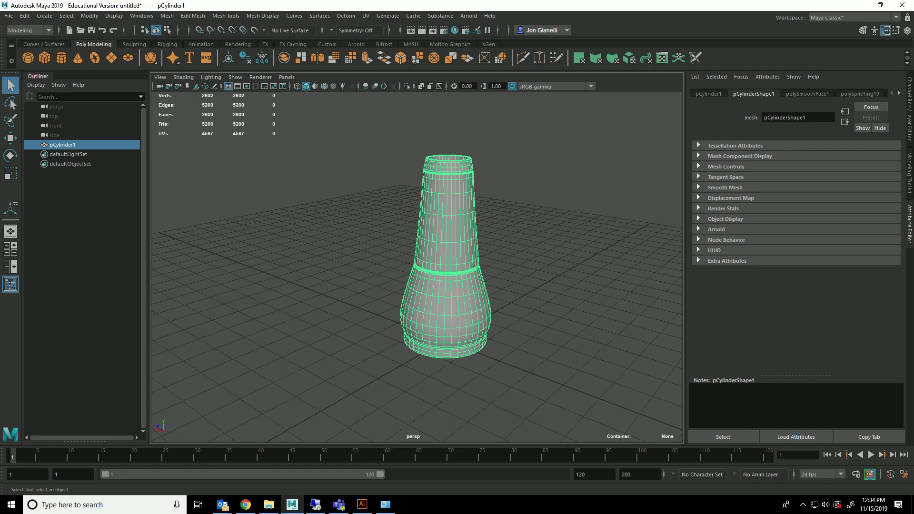
{"action": "left_click", "coordinate": [263, 16]}
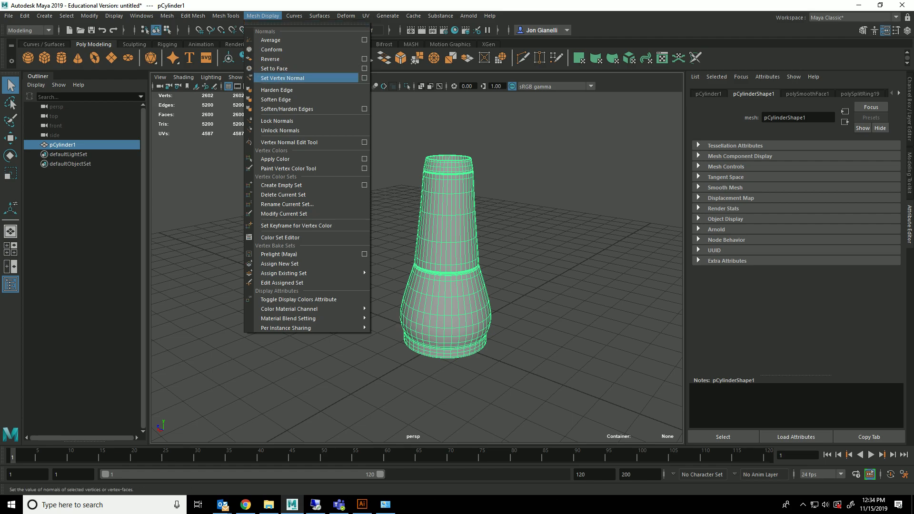
{"action": "left_click", "coordinate": [276, 90]}
{"action": "left_click", "coordinate": [390, 219]}
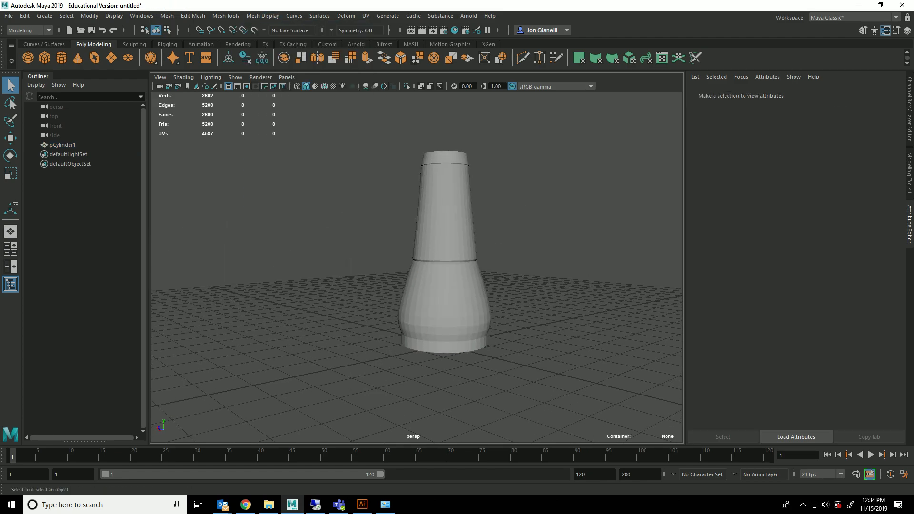
{"action": "scroll", "coordinate": [420, 284], "scroll_direction": "up", "scroll_amount": 5}
{"action": "left_click_drag", "start_coordinate": [481, 247], "coordinate": [346, 273], "text": "alt"}
Step: Apply Soften Edge to the whole vessel and check its shading from near and far
{"action": "left_click", "coordinate": [381, 276]}
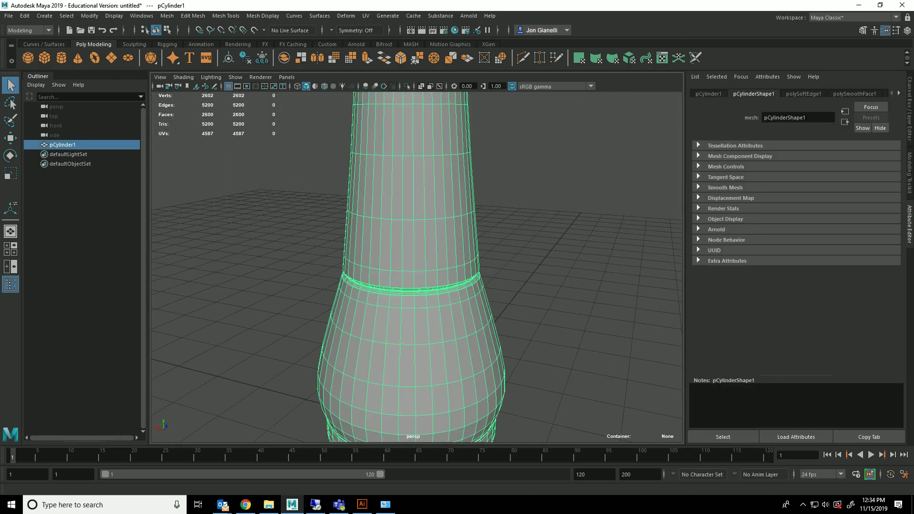
{"action": "left_click", "coordinate": [225, 16]}
{"action": "mouse_move", "coordinate": [193, 15]}
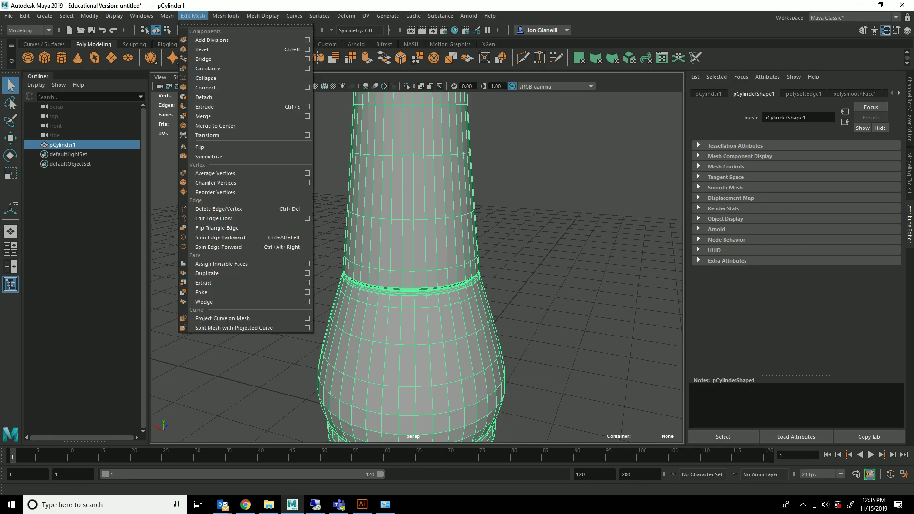
{"action": "mouse_move", "coordinate": [263, 16]}
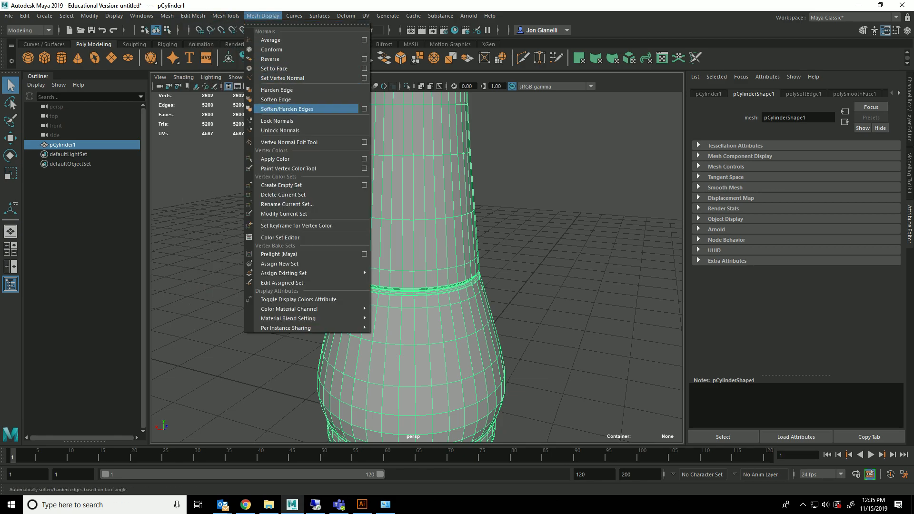
{"action": "left_click", "coordinate": [277, 99]}
{"action": "left_click", "coordinate": [285, 191]}
{"action": "left_click_drag", "start_coordinate": [286, 190], "coordinate": [270, 176], "text": "alt"}
{"action": "scroll", "coordinate": [417, 257], "scroll_direction": "up", "scroll_amount": 5}
{"action": "scroll", "coordinate": [417, 257], "scroll_direction": "down", "scroll_amount": 8}
Step: Apply Soften/Harden Edges to the whole vessel and look at the shading from above
{"action": "left_click", "coordinate": [417, 238]}
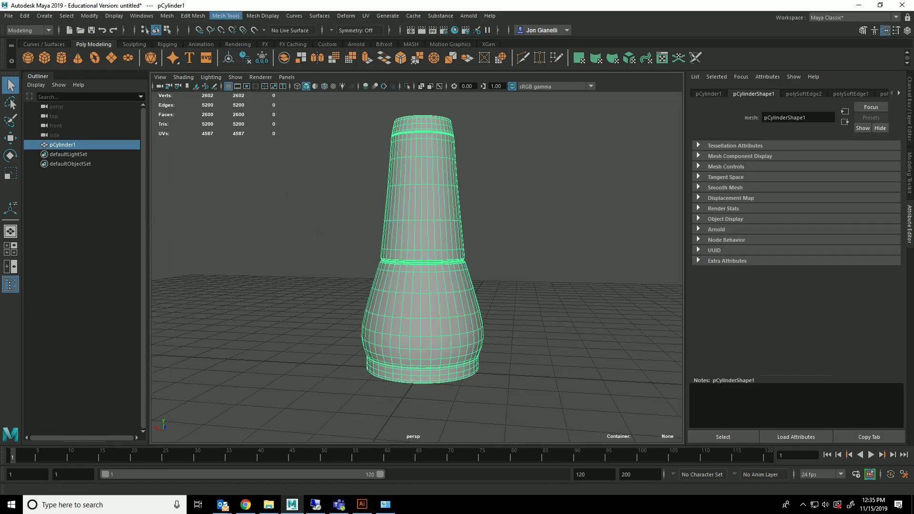
{"action": "left_click", "coordinate": [226, 16]}
{"action": "mouse_move", "coordinate": [263, 16]}
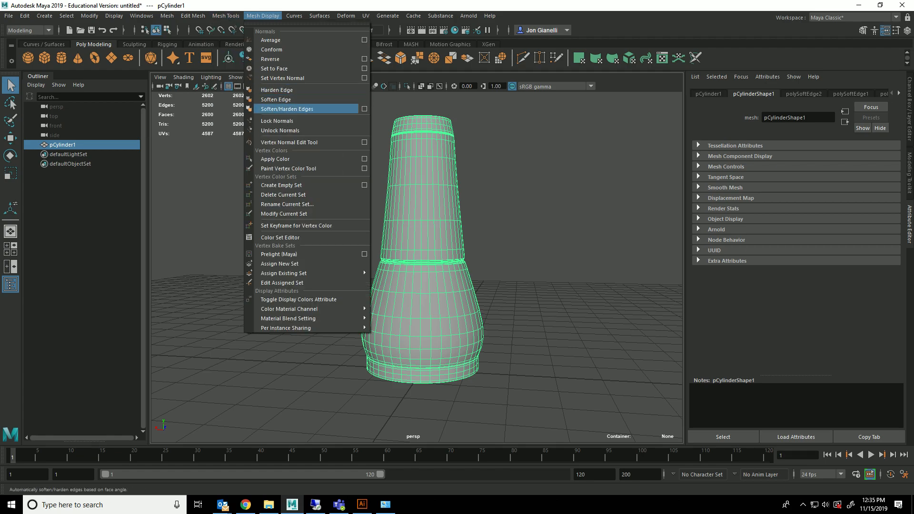
{"action": "left_click", "coordinate": [287, 110]}
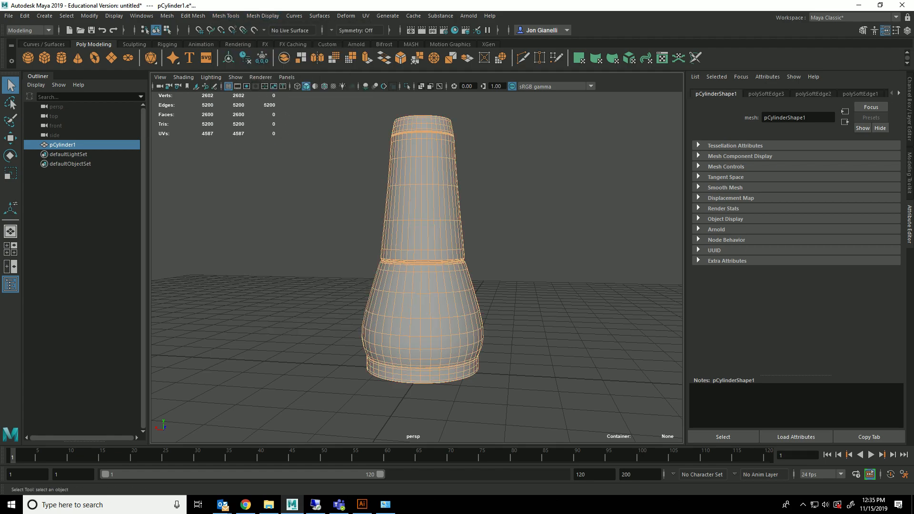
{"action": "left_click", "coordinate": [538, 215]}
{"action": "left_click_drag", "start_coordinate": [538, 214], "coordinate": [421, 261], "text": "alt"}
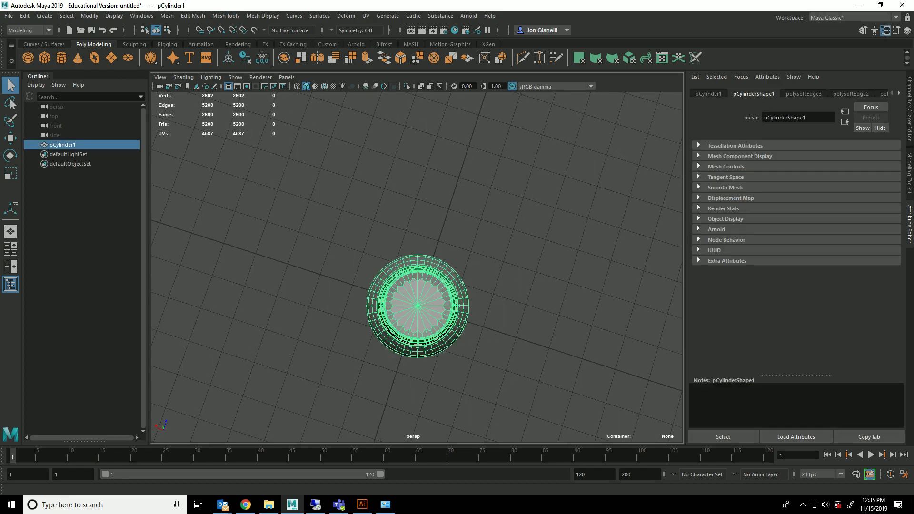
Step: Apply Soften Edge to the whole vessel again and view its open mouth
{"action": "left_click", "coordinate": [193, 16]}
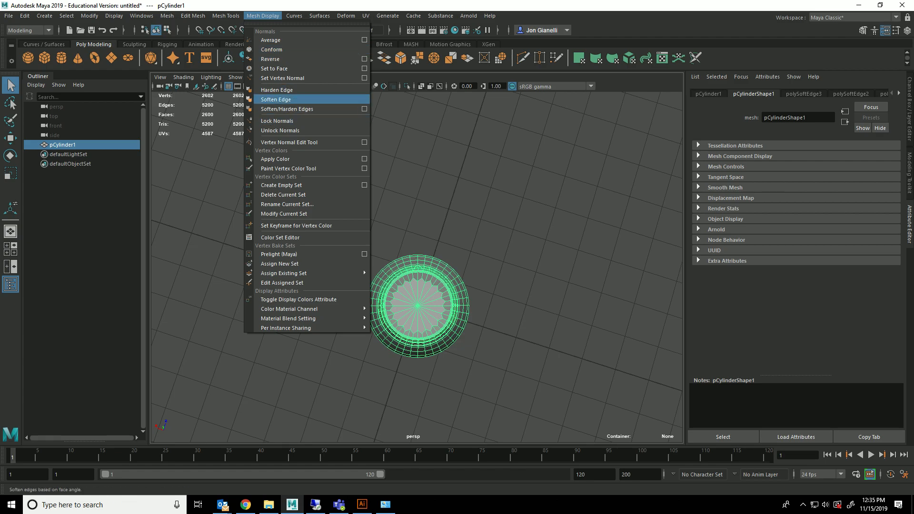
{"action": "left_click", "coordinate": [308, 100]}
{"action": "left_click", "coordinate": [500, 286]}
{"action": "left_click_drag", "start_coordinate": [500, 285], "coordinate": [500, 238], "text": "alt"}
Step: Apply Soften/Harden Edges to the vessel again and view the complete shape from the side
{"action": "left_click", "coordinate": [442, 291]}
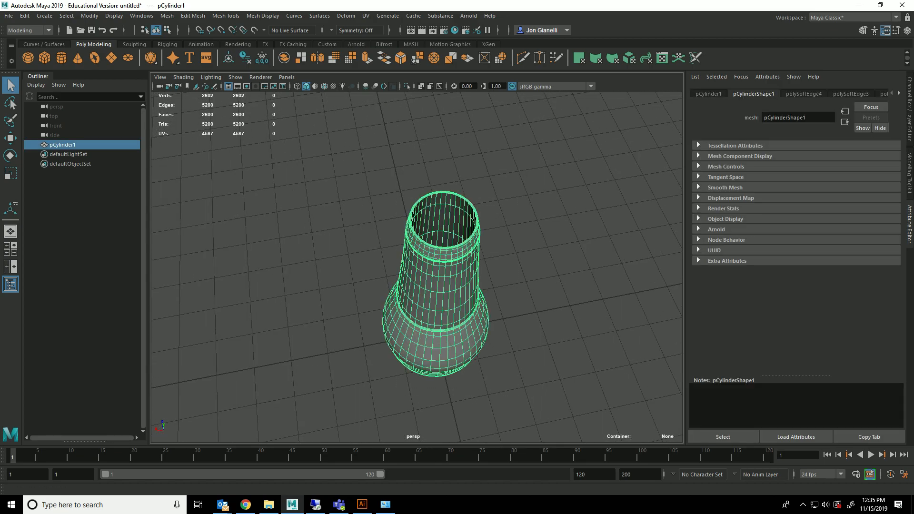
{"action": "left_click", "coordinate": [262, 16]}
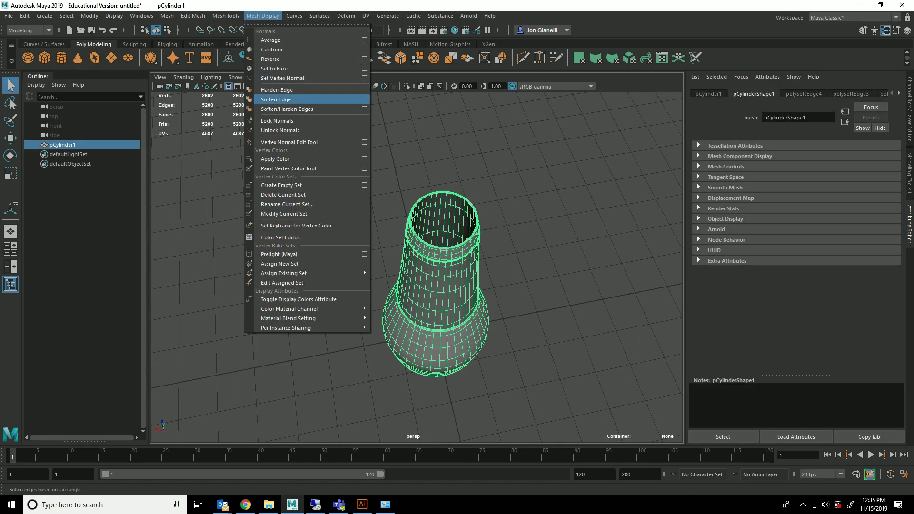
{"action": "left_click", "coordinate": [287, 109]}
{"action": "left_click", "coordinate": [347, 238]}
{"action": "left_click_drag", "start_coordinate": [348, 238], "coordinate": [267, 183], "text": "alt"}
{"action": "scroll", "coordinate": [268, 183], "scroll_direction": "down", "scroll_amount": 6}
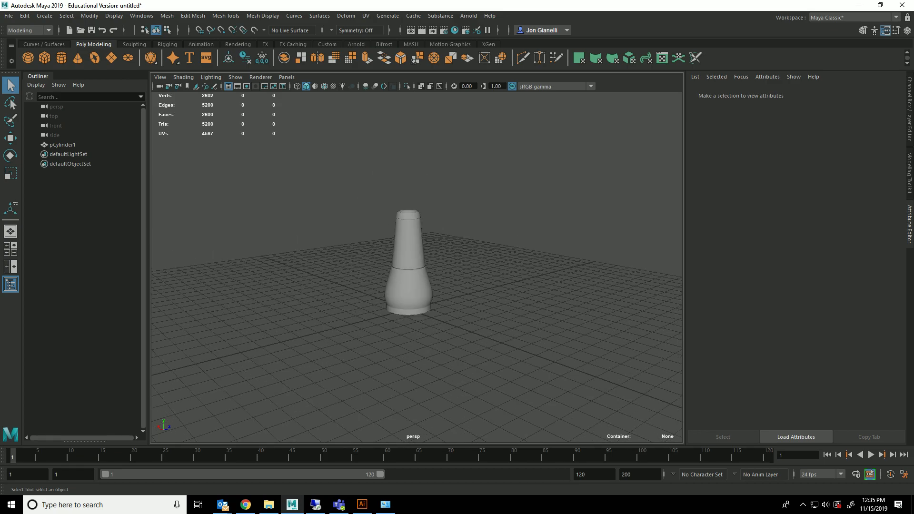
{"action": "scroll", "coordinate": [411, 267], "scroll_direction": "up", "scroll_amount": 2}
Step: Move the vessel's pivot down to the bottom of its base, using point snapping
{"action": "left_click", "coordinate": [410, 271]}
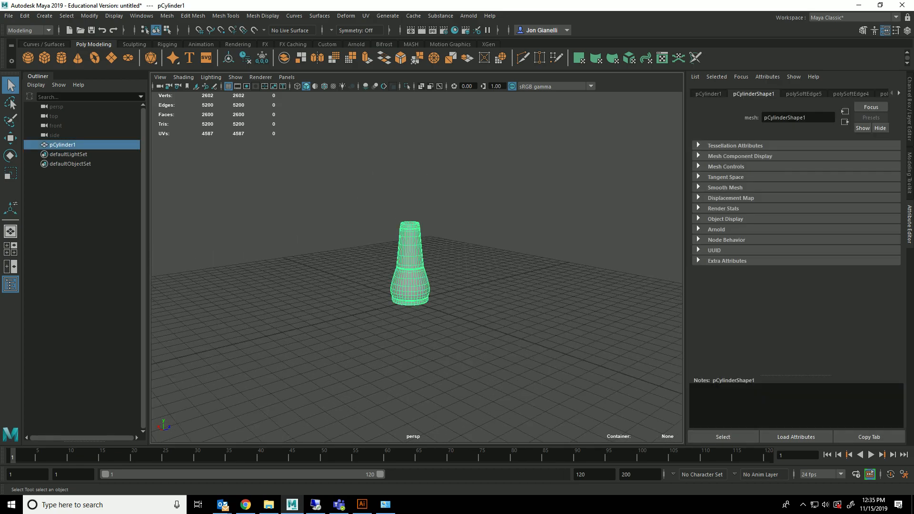
{"action": "key", "text": "r"}
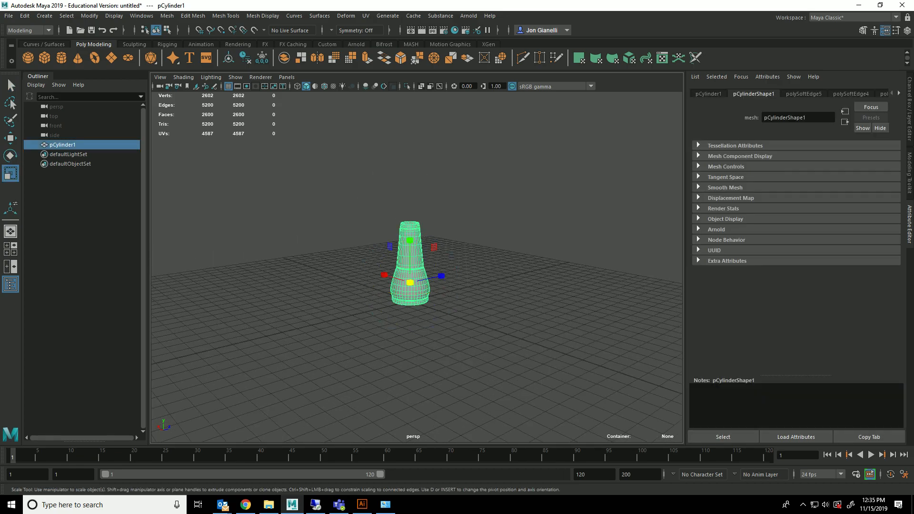
{"action": "left_click_drag", "start_coordinate": [376, 371], "coordinate": [341, 392], "text": "alt"}
{"action": "key", "text": "d"}
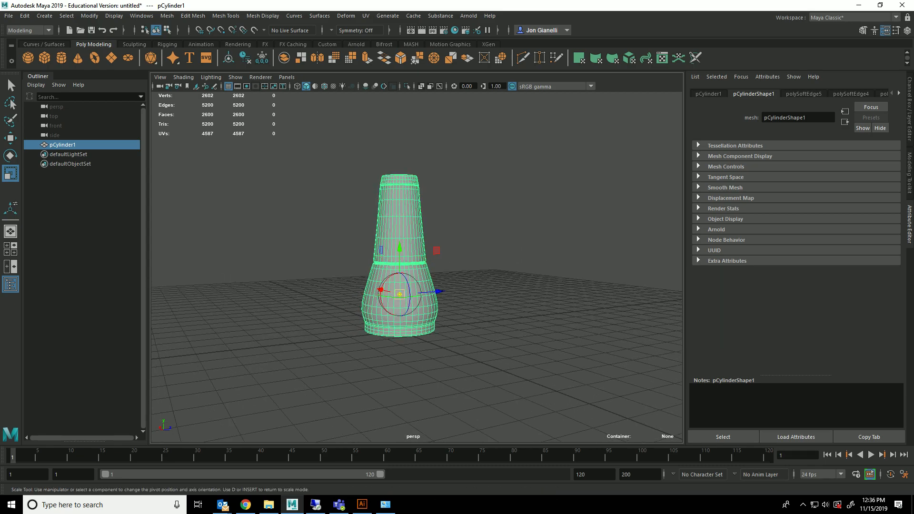
{"action": "mouse_move", "coordinate": [400, 249]}
{"action": "left_mouse_down"}
{"action": "mouse_move", "coordinate": [400, 308]}
{"action": "mouse_move", "coordinate": [400, 267]}
{"action": "left_mouse_up"}
{"action": "key", "text": "d"}
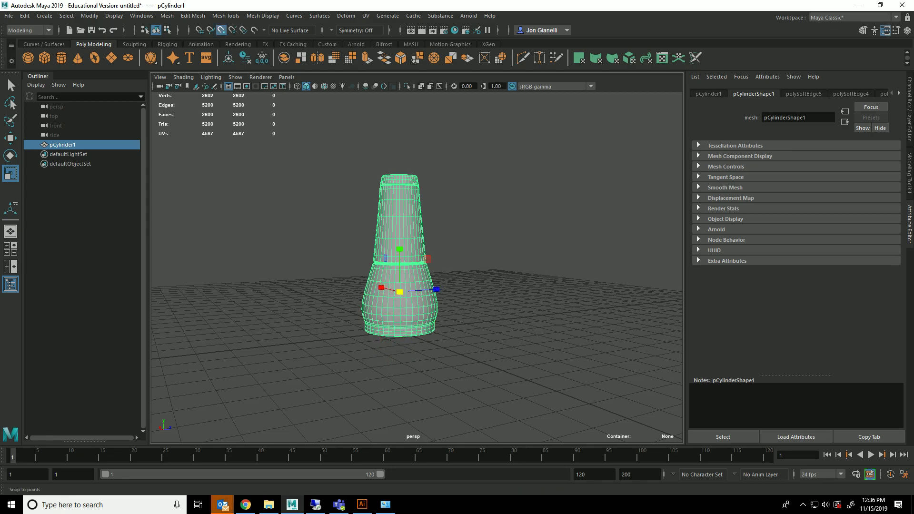
{"action": "key", "text": "d"}
{"action": "left_click_drag", "start_coordinate": [400, 248], "coordinate": [416, 333]}
{"action": "key", "text": "d"}
{"action": "scroll", "coordinate": [402, 223], "scroll_direction": "up", "scroll_amount": 8}
{"action": "scroll", "coordinate": [417, 284], "scroll_direction": "down", "scroll_amount": 6}
Step: Move the vessel onto the grid origin with grid snapping and check its placement deselected
{"action": "key", "text": "x"}
{"action": "key", "text": "w"}
{"action": "left_click_drag", "start_coordinate": [430, 358], "coordinate": [524, 388]}
{"action": "scroll", "coordinate": [524, 333], "scroll_direction": "down", "scroll_amount": 7}
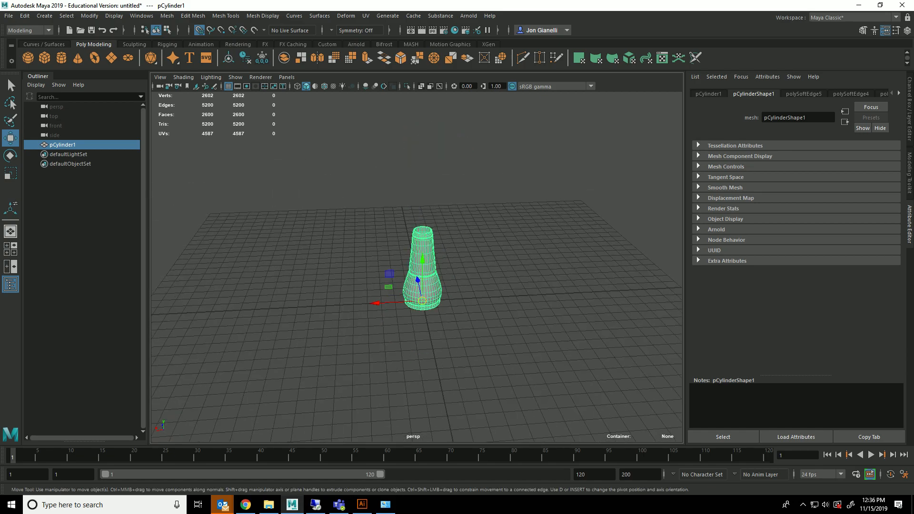
{"action": "left_click", "coordinate": [523, 333]}
{"action": "left_click_drag", "start_coordinate": [524, 334], "coordinate": [565, 361], "text": "alt"}
{"action": "scroll", "coordinate": [504, 330], "scroll_direction": "up", "scroll_amount": 7}
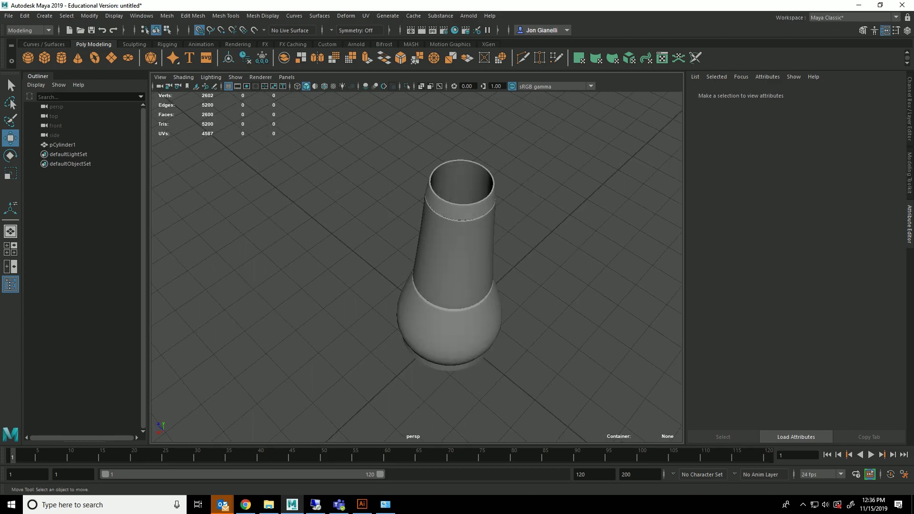
Step: Export the selected vessel as an FBX file named SM_VaseJon into the Documents folder
{"action": "left_click", "coordinate": [459, 266]}
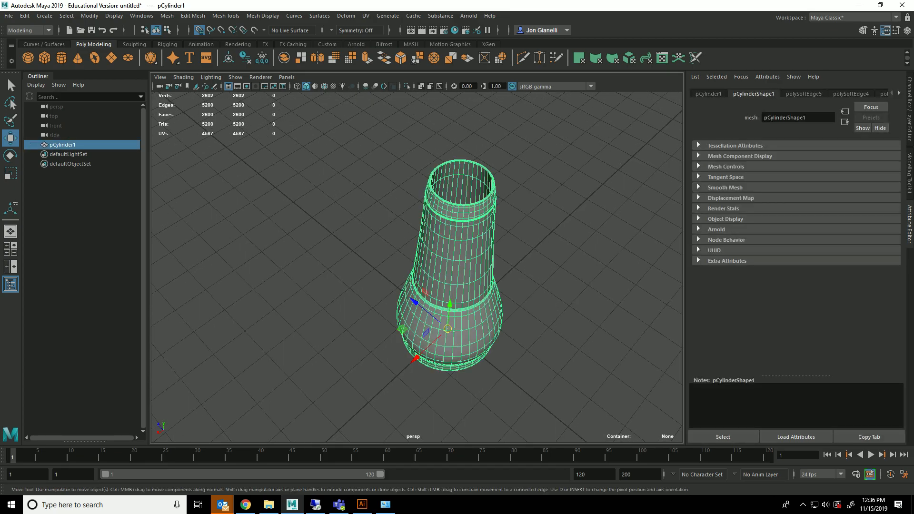
{"action": "left_click", "coordinate": [8, 16]}
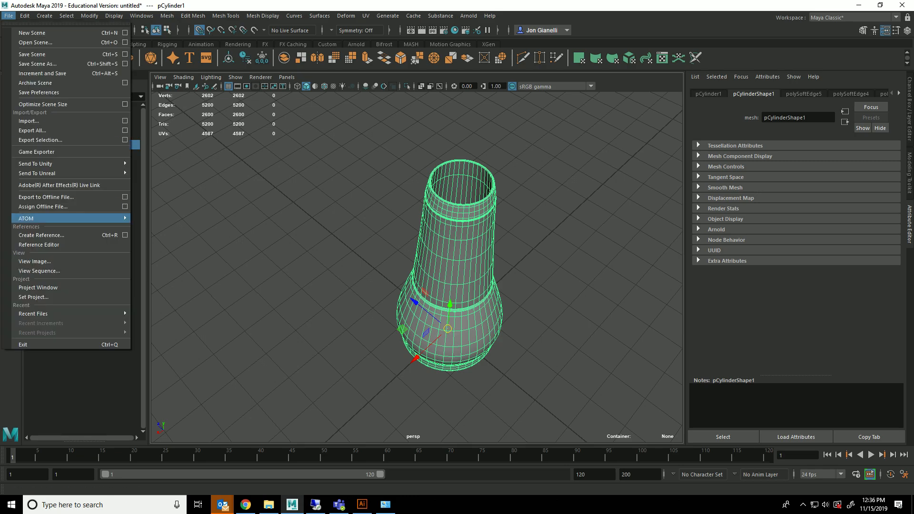
{"action": "mouse_move", "coordinate": [72, 218]}
{"action": "left_click", "coordinate": [40, 140]}
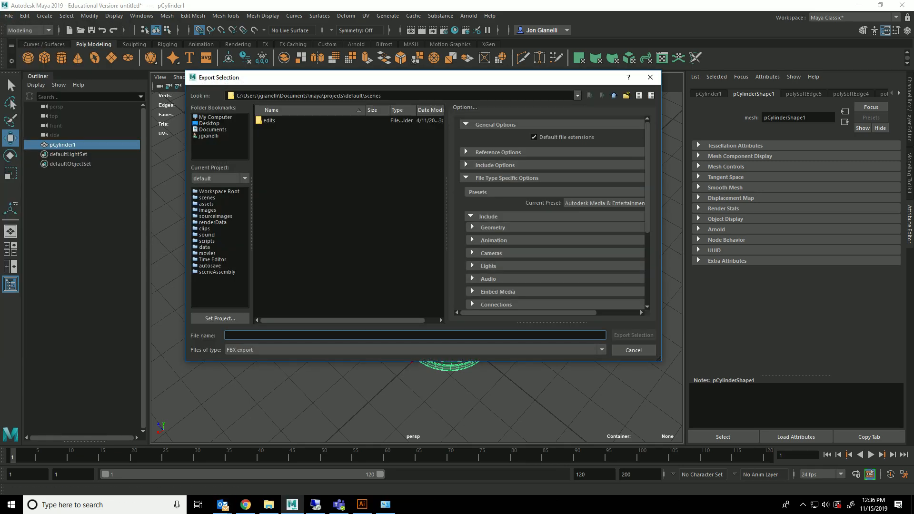
{"action": "type", "text": "SM_VaseJon"}
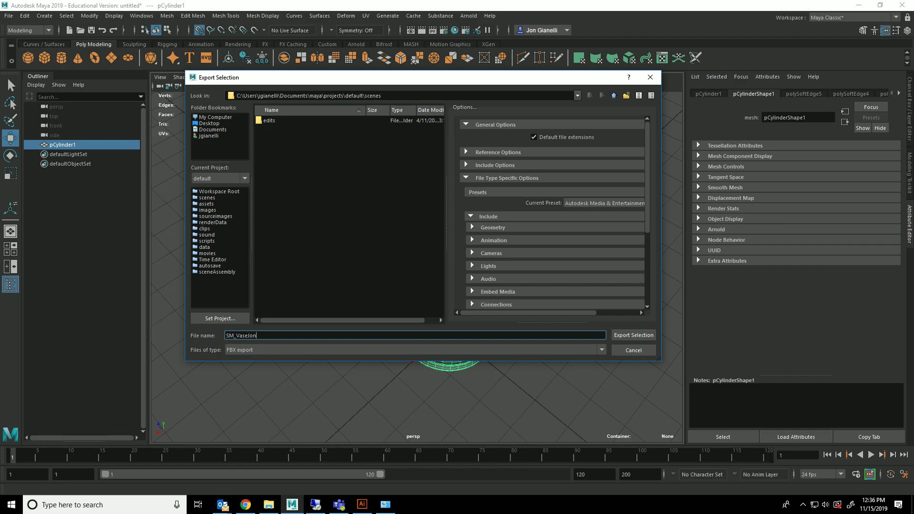
{"action": "left_click", "coordinate": [213, 129]}
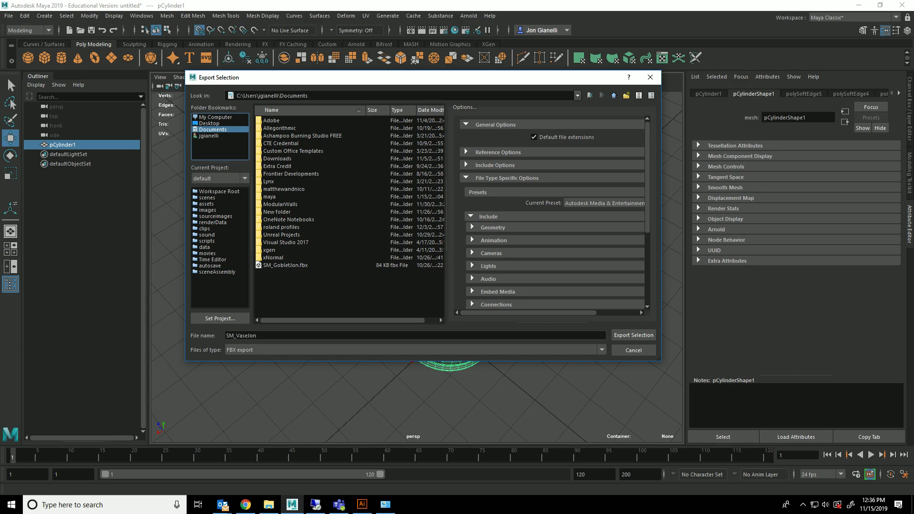
{"action": "left_click", "coordinate": [602, 350]}
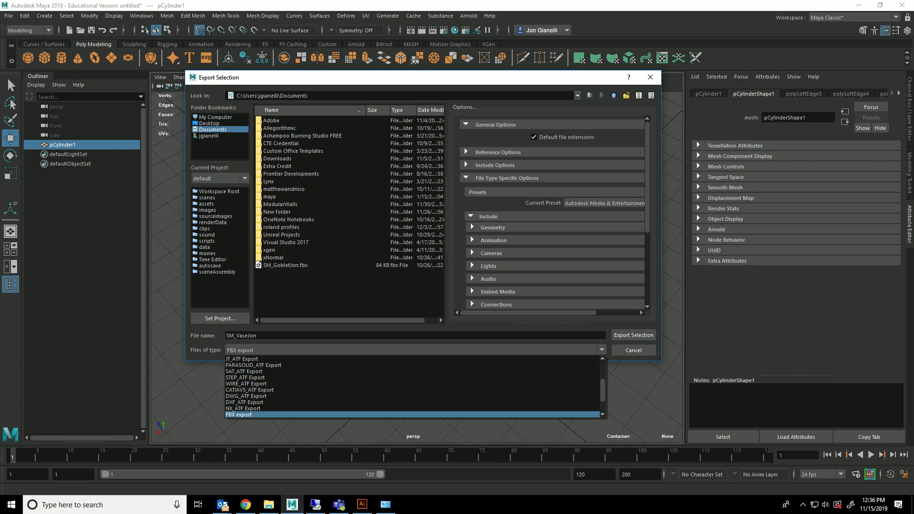
{"action": "left_click", "coordinate": [412, 414]}
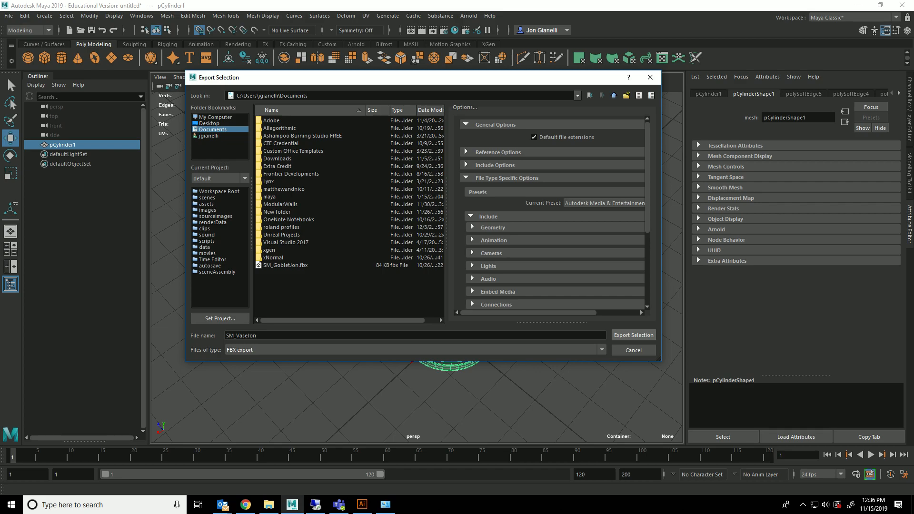
{"action": "left_click", "coordinate": [634, 335]}
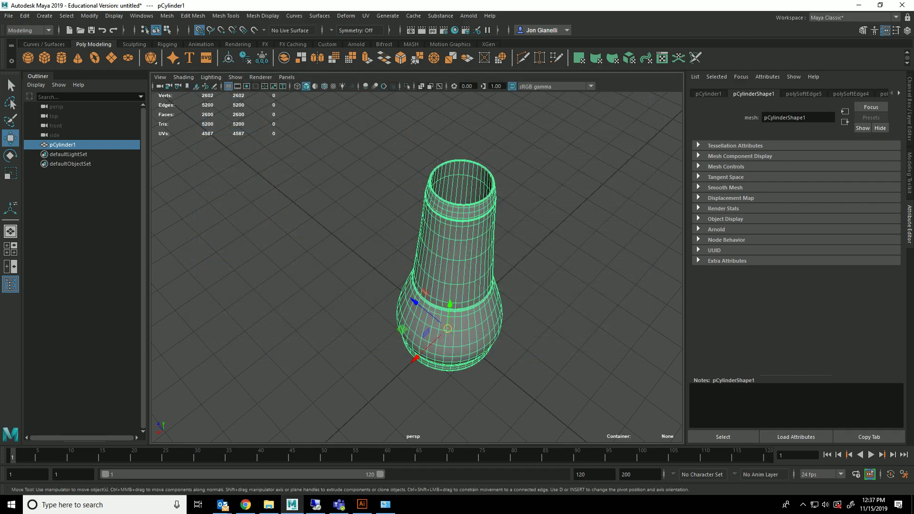
Step: Switch to File Explorer and copy the SM_VaseJon file from the Documents folder
{"action": "left_click", "coordinate": [269, 505]}
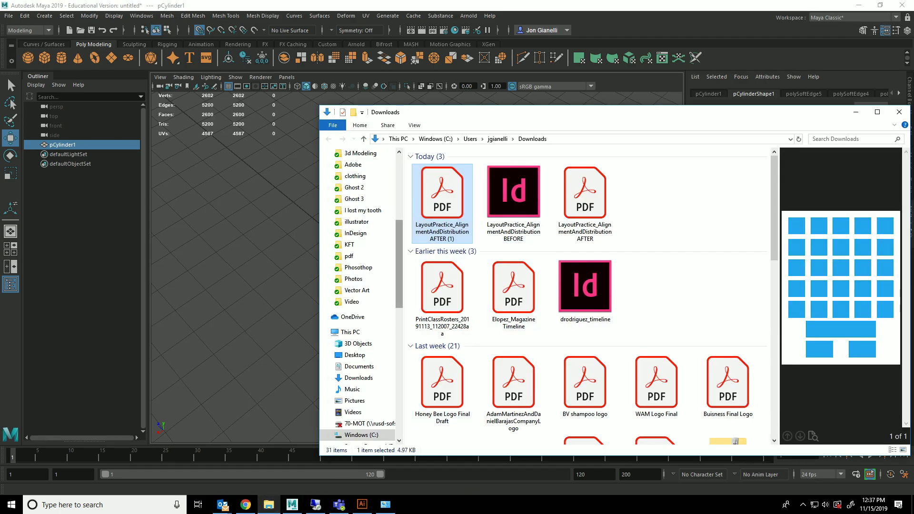
{"action": "scroll", "coordinate": [358, 257], "scroll_direction": "down", "scroll_amount": 2}
{"action": "scroll", "coordinate": [357, 256], "scroll_direction": "down", "scroll_amount": 1}
{"action": "left_click", "coordinate": [359, 275]}
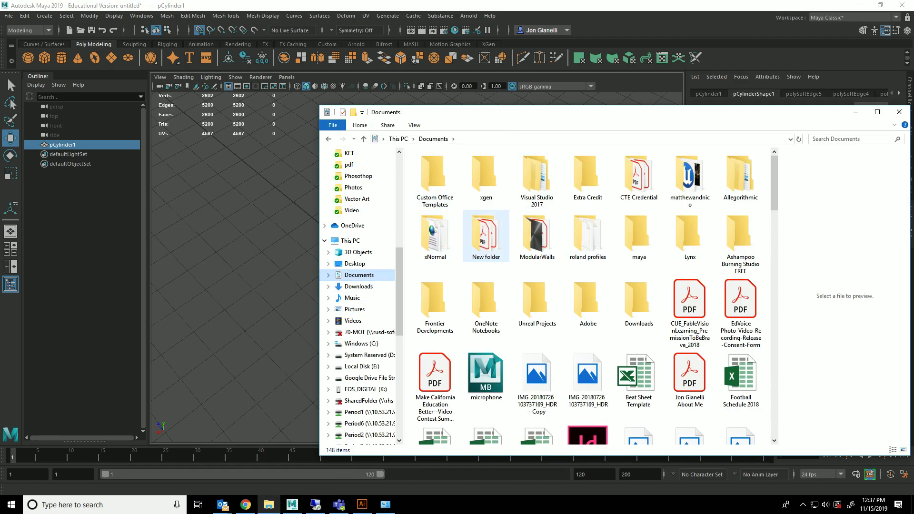
{"action": "scroll", "coordinate": [639, 300], "scroll_direction": "down", "scroll_amount": 10}
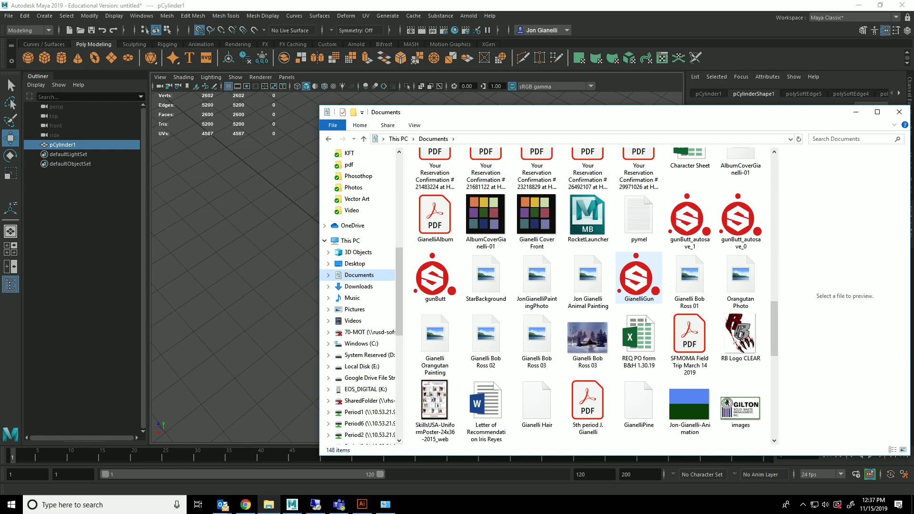
{"action": "left_click", "coordinate": [434, 416]}
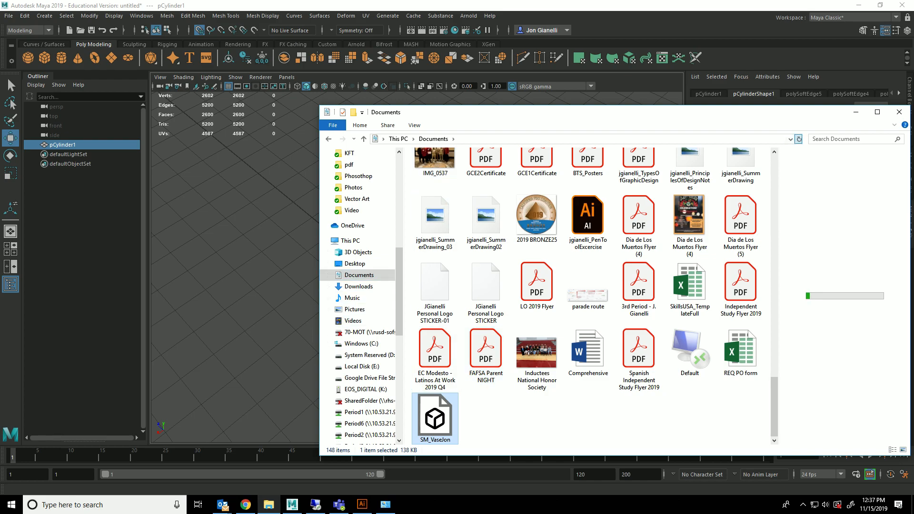
Step: Open the Content folder of FPSMultiplayerTemplate under ClassLevels2019 in the network SharedFolder
{"action": "left_click", "coordinate": [791, 139]}
{"action": "left_click", "coordinate": [476, 148]}
{"action": "double_click", "coordinate": [471, 163]}
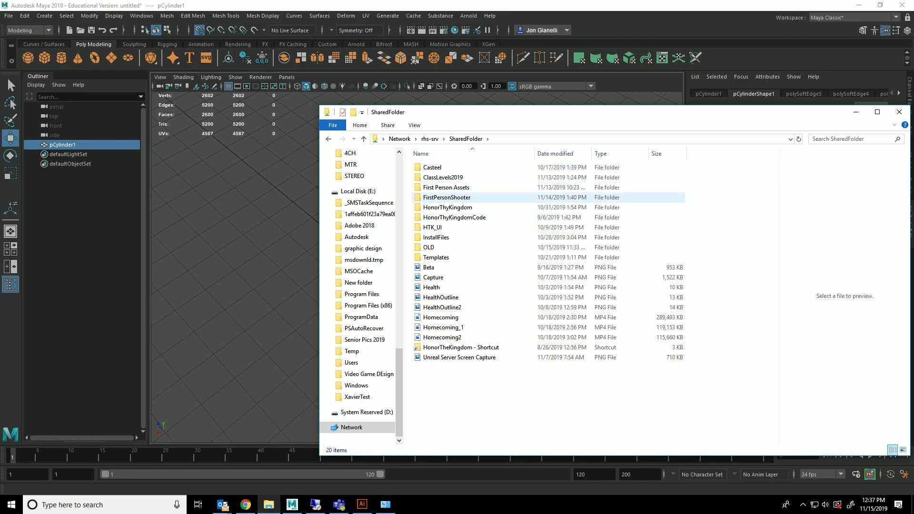
{"action": "double_click", "coordinate": [443, 178]}
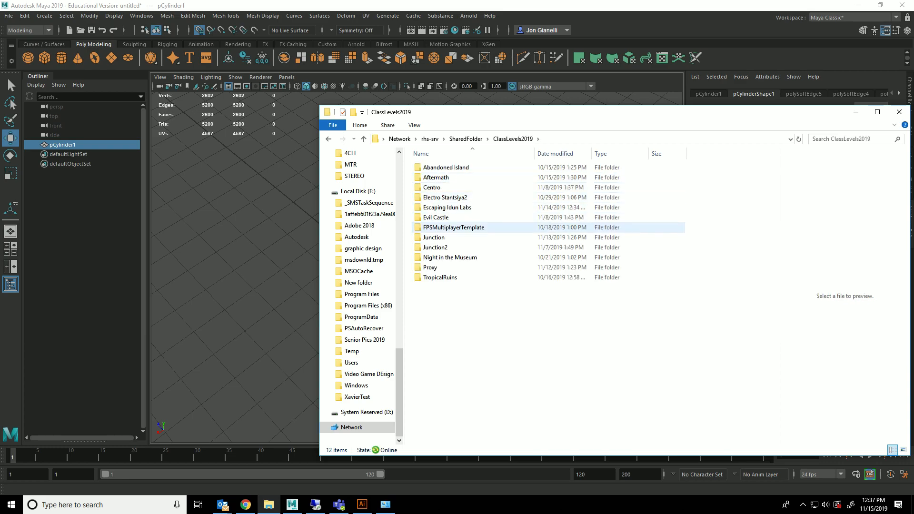
{"action": "double_click", "coordinate": [453, 227]}
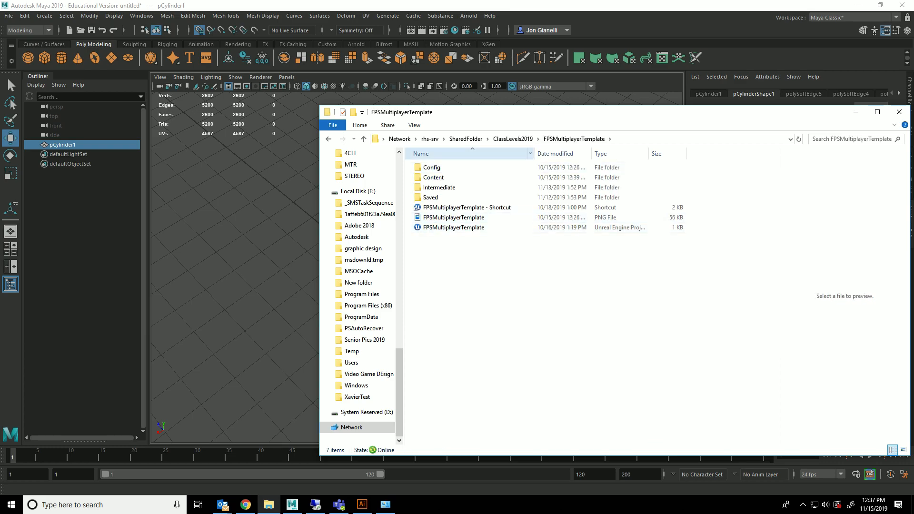
{"action": "double_click", "coordinate": [434, 177]}
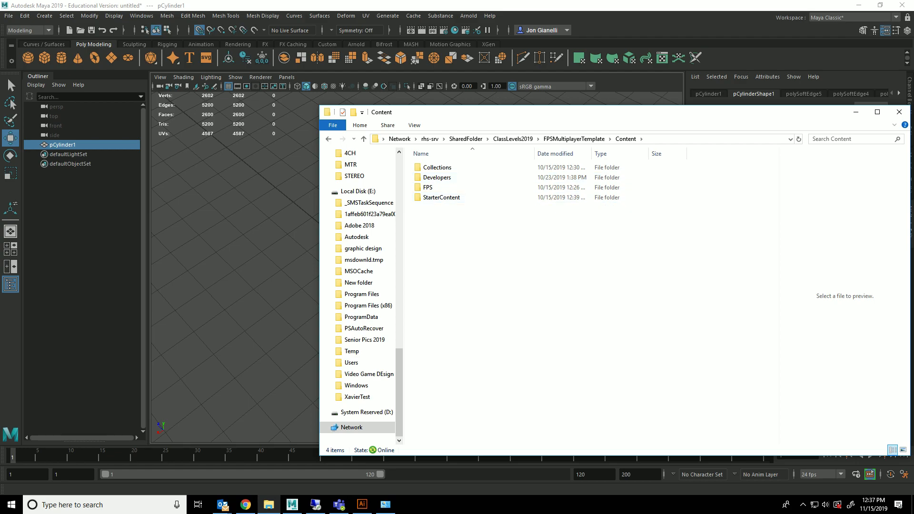
Step: Create a Models folder inside Content and paste the SM_VaseJon file into it
{"action": "right_click", "coordinate": [440, 224]}
{"action": "mouse_move", "coordinate": [405, 357]}
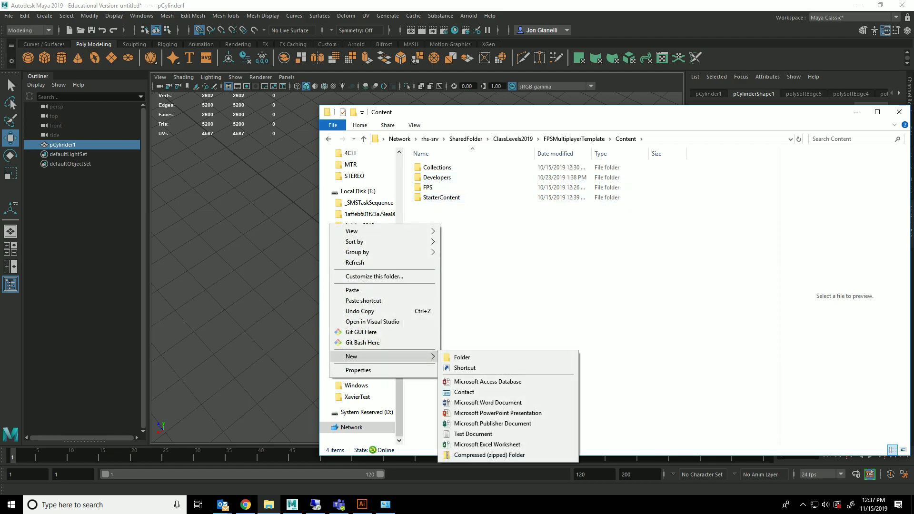
{"action": "left_click", "coordinate": [460, 357]}
{"action": "type", "text": "Mop"}
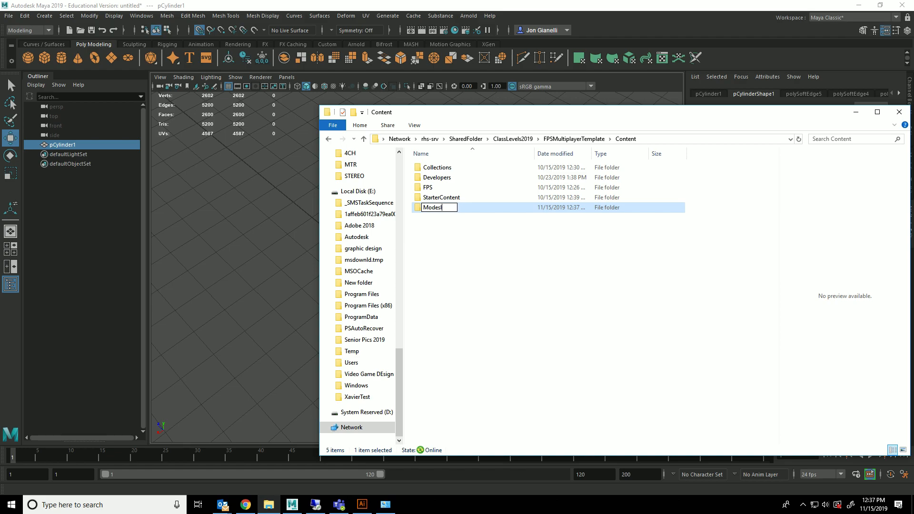
{"action": "key", "text": "Return"}
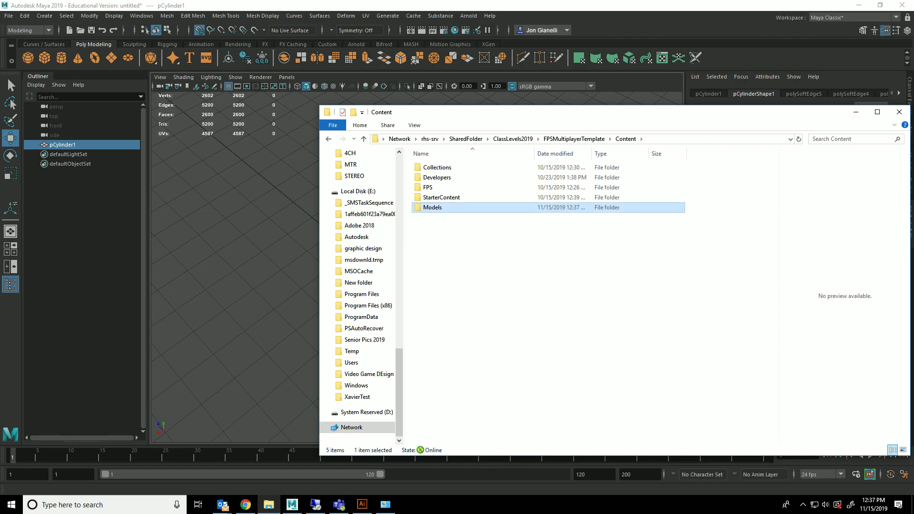
{"action": "key", "text": "Return"}
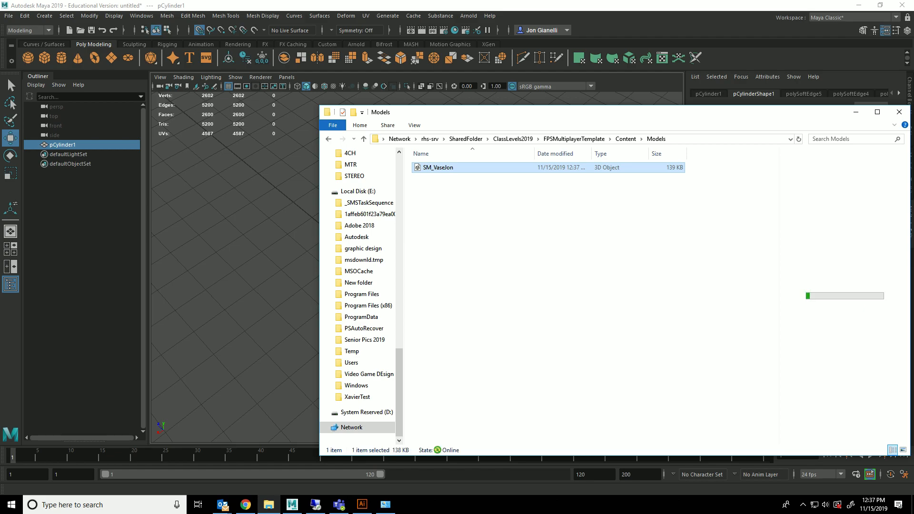
Step: Return to the FPSMultiplayerTemplate folder and launch its Unreal Engine project file
{"action": "left_click", "coordinate": [589, 139]}
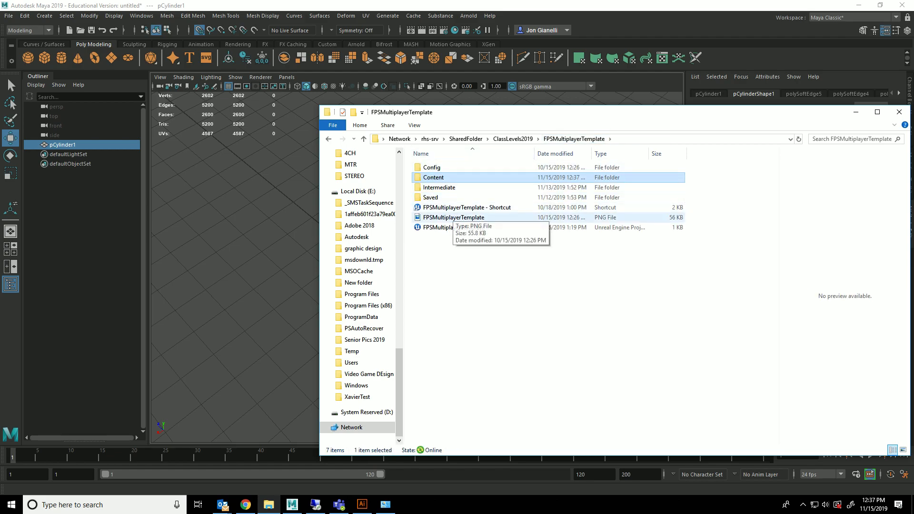
{"action": "double_click", "coordinate": [454, 228]}
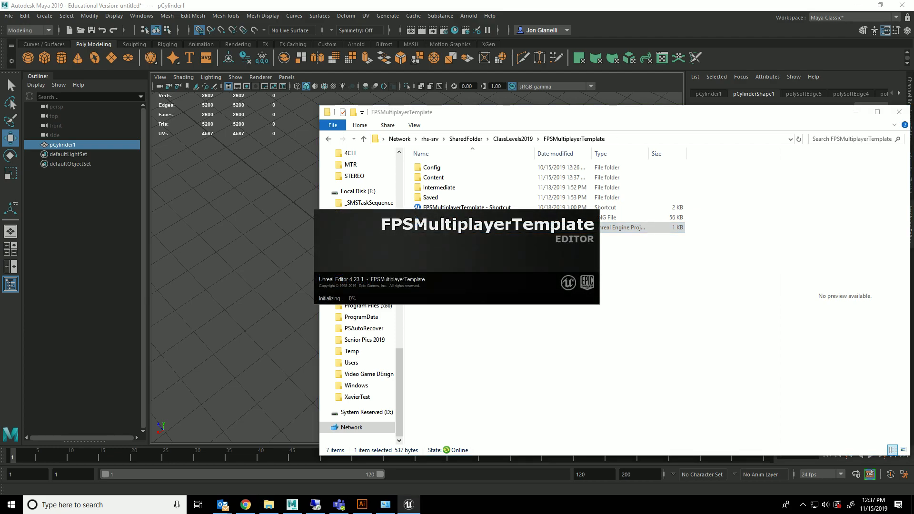
Step: Switch to Chrome and open YouTube in a new tab
{"action": "left_click", "coordinate": [246, 505]}
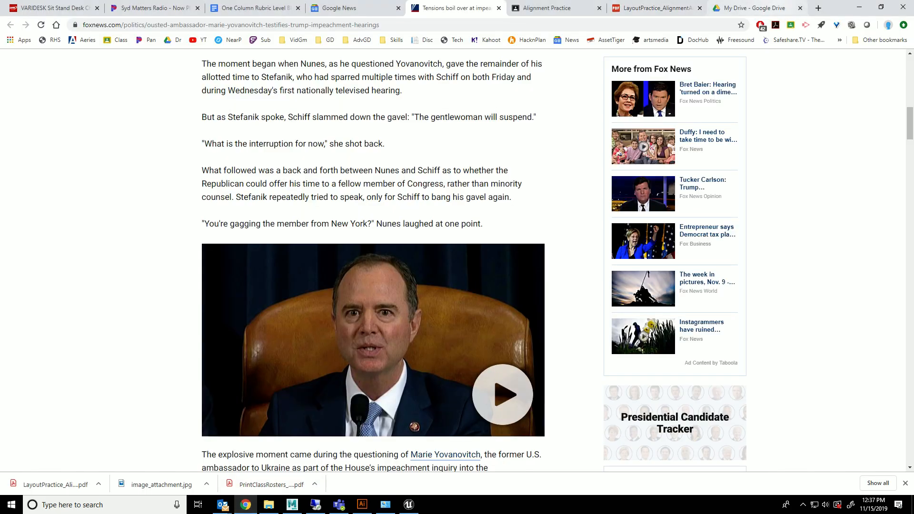
{"action": "left_click", "coordinate": [819, 8]}
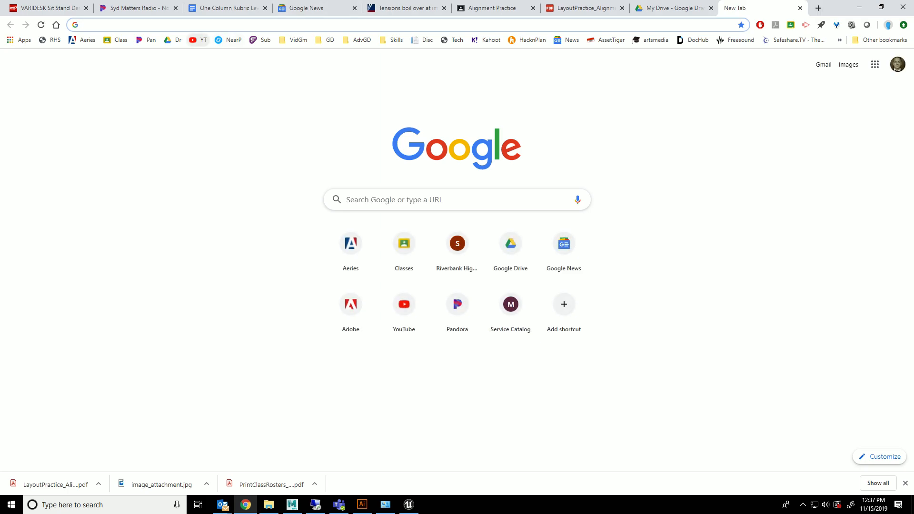
{"action": "left_click", "coordinate": [199, 40]}
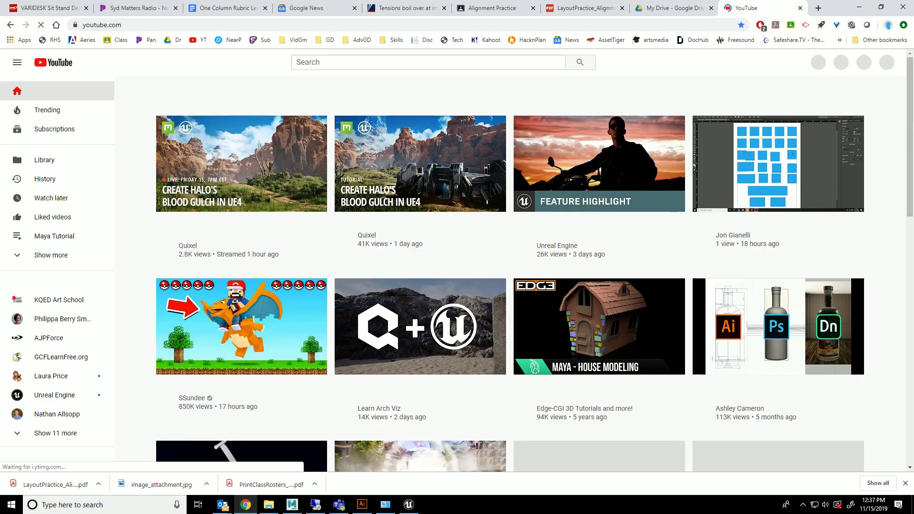
{"action": "left_click", "coordinate": [811, 63]}
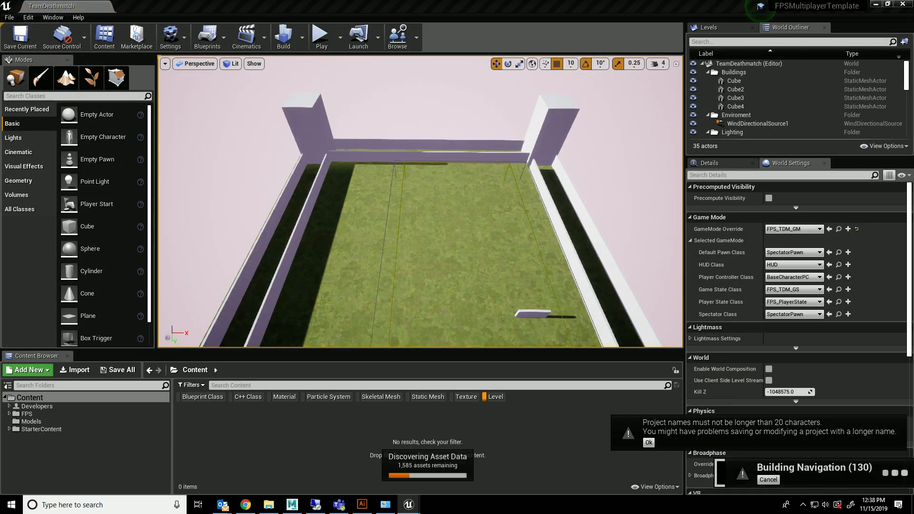
Step: Import the detected SM_VaseJon source file with the default FBX options for all assets, and close the message log
{"action": "left_click", "coordinate": [32, 421]}
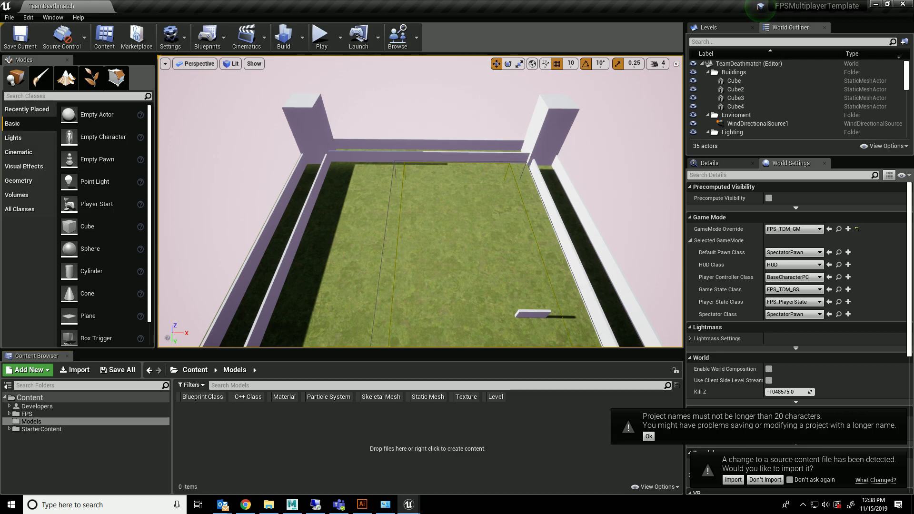
{"action": "left_click", "coordinate": [43, 414]}
{"action": "left_click", "coordinate": [42, 422]}
{"action": "left_click", "coordinate": [45, 430]}
{"action": "left_click", "coordinate": [43, 422]}
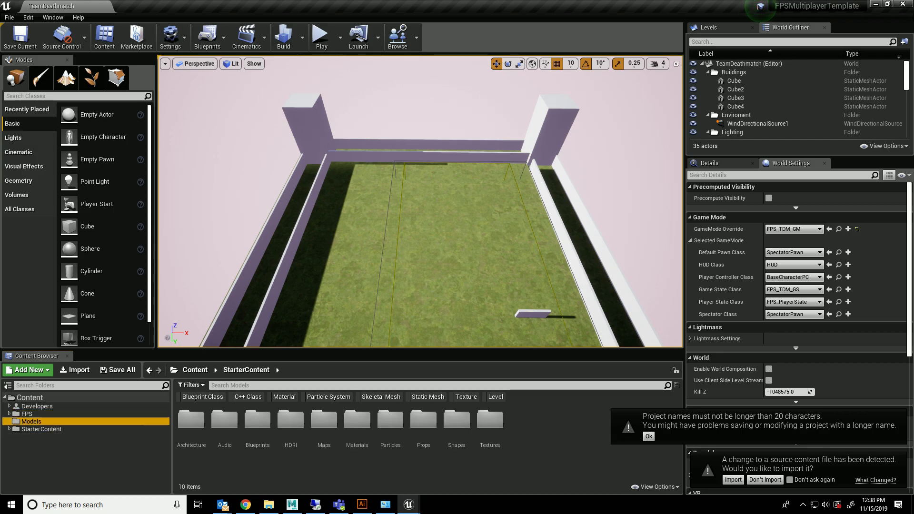
{"action": "left_click", "coordinate": [733, 480]}
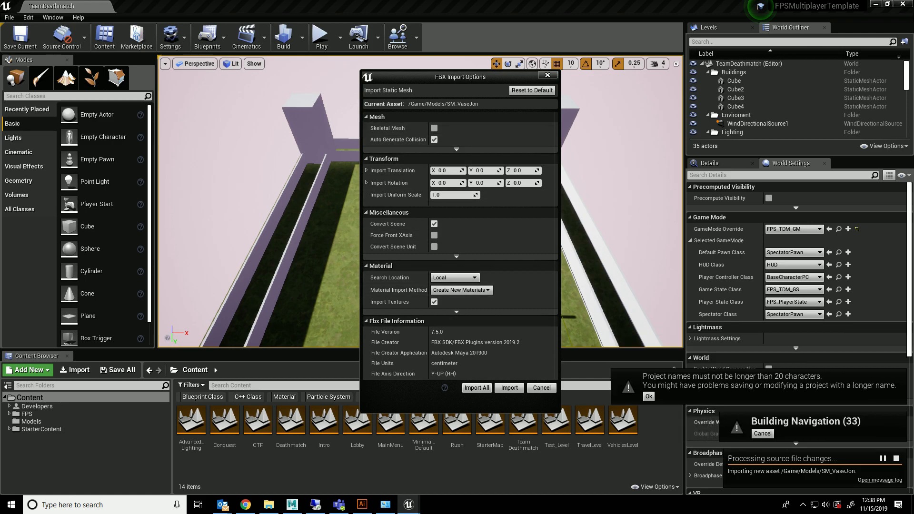
{"action": "left_click", "coordinate": [476, 388]}
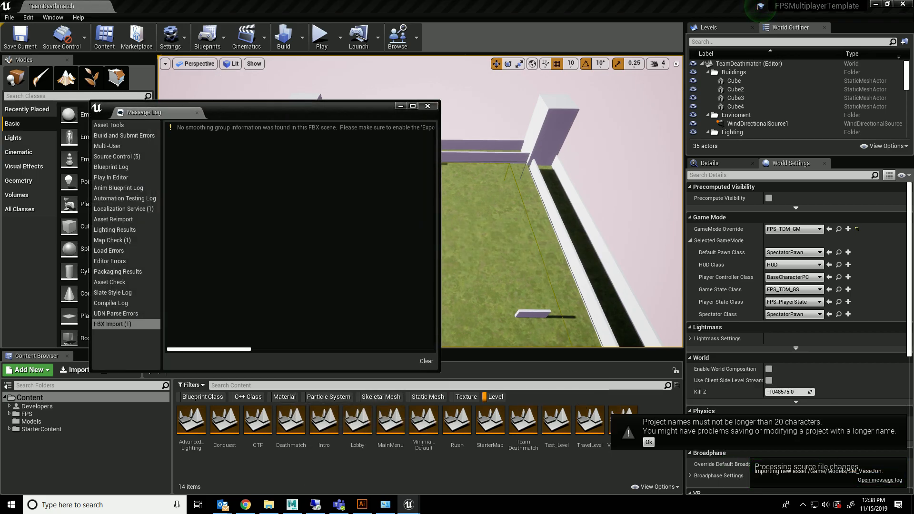
{"action": "left_click", "coordinate": [428, 106]}
{"action": "left_click", "coordinate": [648, 443]}
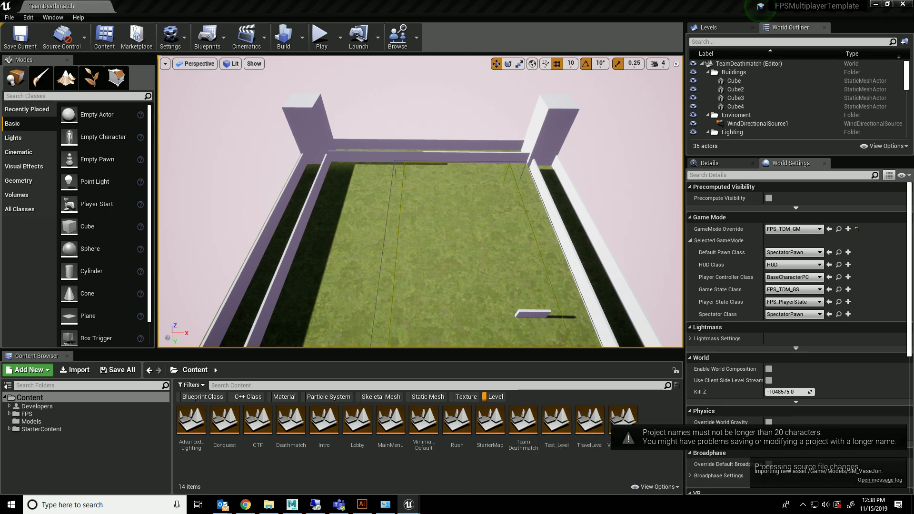
Step: Turn off the Level filter, place SM_VaseJon from the Models folder on the grass, and scale it uniformly to 23
{"action": "left_click", "coordinate": [495, 397]}
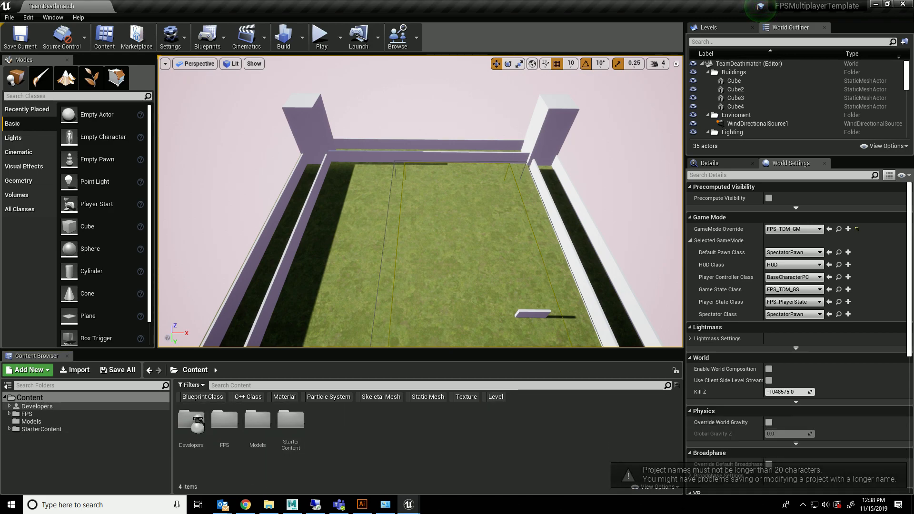
{"action": "left_click", "coordinate": [32, 422]}
{"action": "left_click_drag", "start_coordinate": [224, 420], "coordinate": [448, 270]}
{"action": "key", "text": "f"}
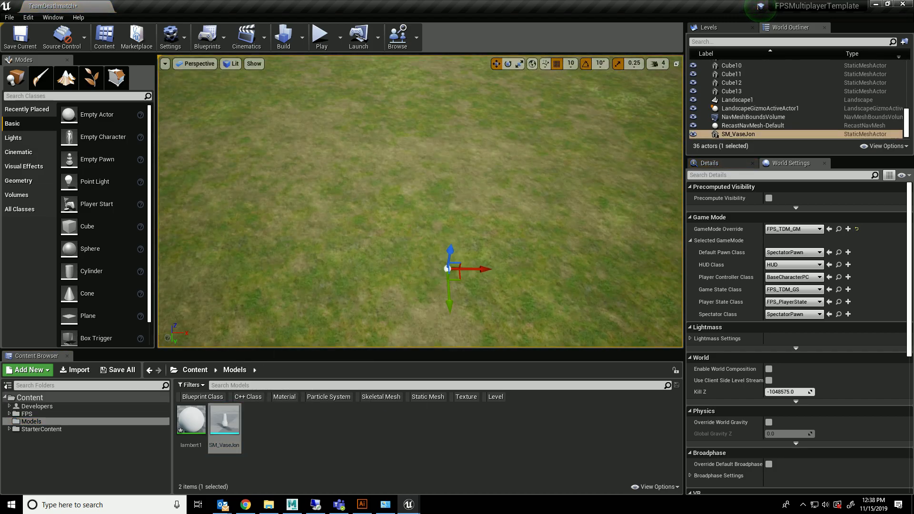
{"action": "left_click_drag", "start_coordinate": [420, 203], "coordinate": [491, 188]}
{"action": "left_click", "coordinate": [710, 163]}
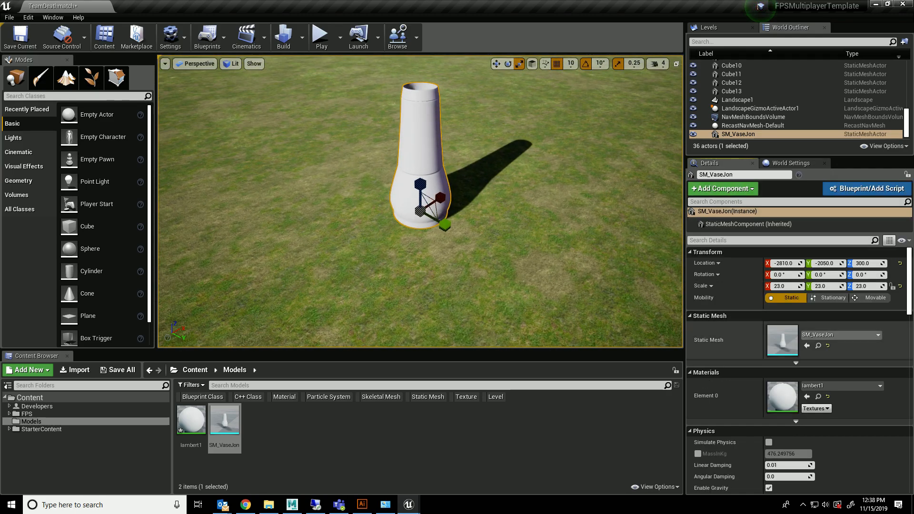
Step: Assign the M_Vehicle_Sedan_Inst_TailLights material to the vase's Element 0
{"action": "left_click", "coordinate": [840, 386]}
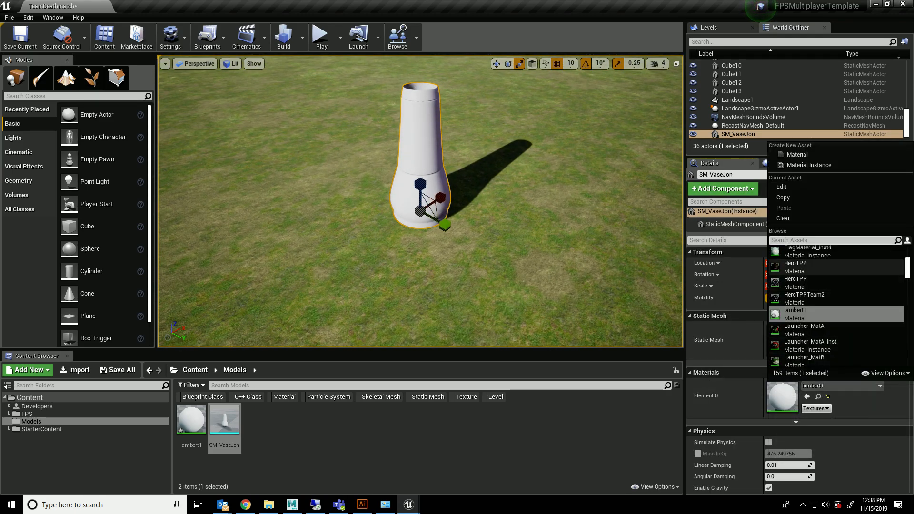
{"action": "scroll", "coordinate": [836, 307], "scroll_direction": "down", "scroll_amount": 4}
{"action": "scroll", "coordinate": [837, 304], "scroll_direction": "down", "scroll_amount": 5}
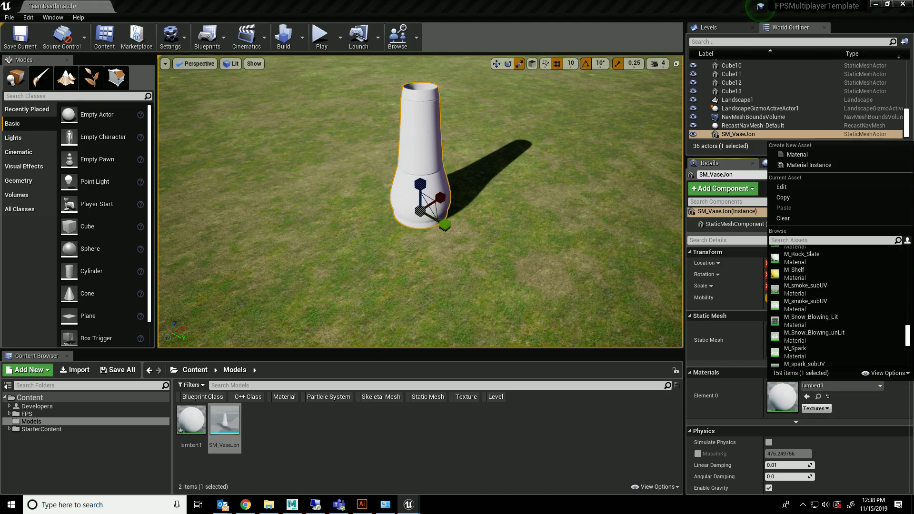
{"action": "scroll", "coordinate": [836, 305], "scroll_direction": "down", "scroll_amount": 5}
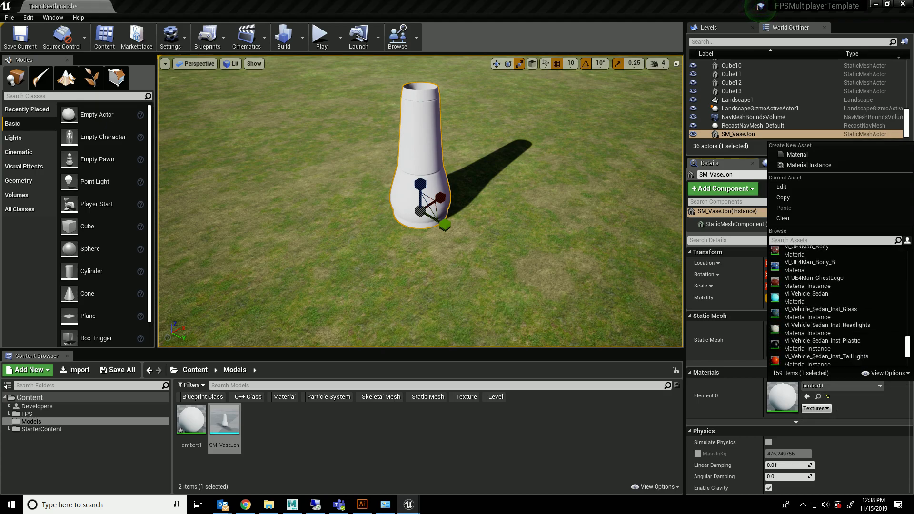
{"action": "left_click", "coordinate": [828, 357]}
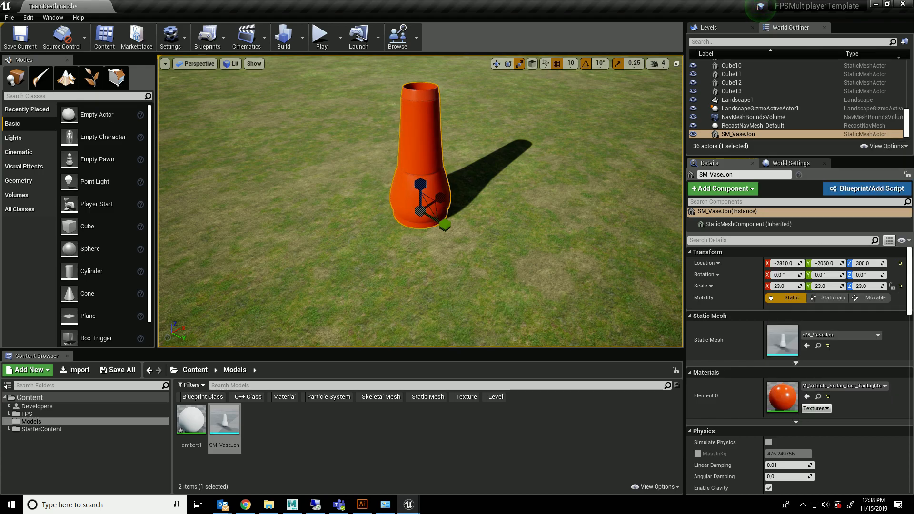
Step: Frame the vase in game view and examine its surface and opening up close from different angles
{"action": "left_click", "coordinate": [547, 238]}
{"action": "right_click_drag", "start_coordinate": [547, 238], "coordinate": [547, 286]}
{"action": "left_click", "coordinate": [420, 143]}
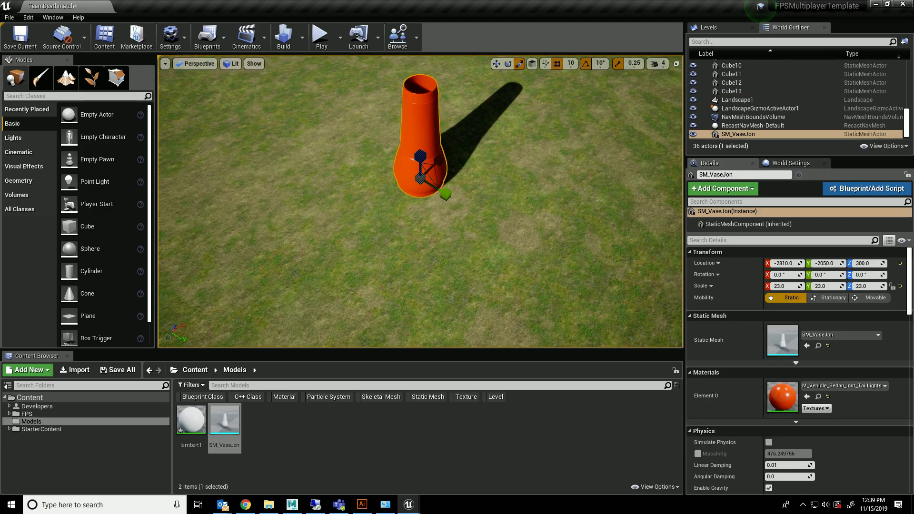
{"action": "key", "text": "f"}
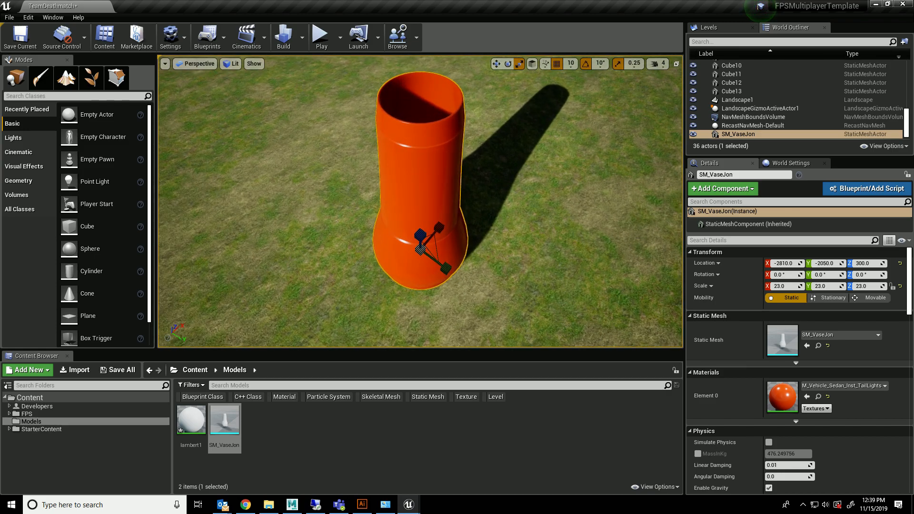
{"action": "key", "text": "g"}
{"action": "left_click_drag", "start_coordinate": [420, 205], "coordinate": [381, 198], "text": "alt"}
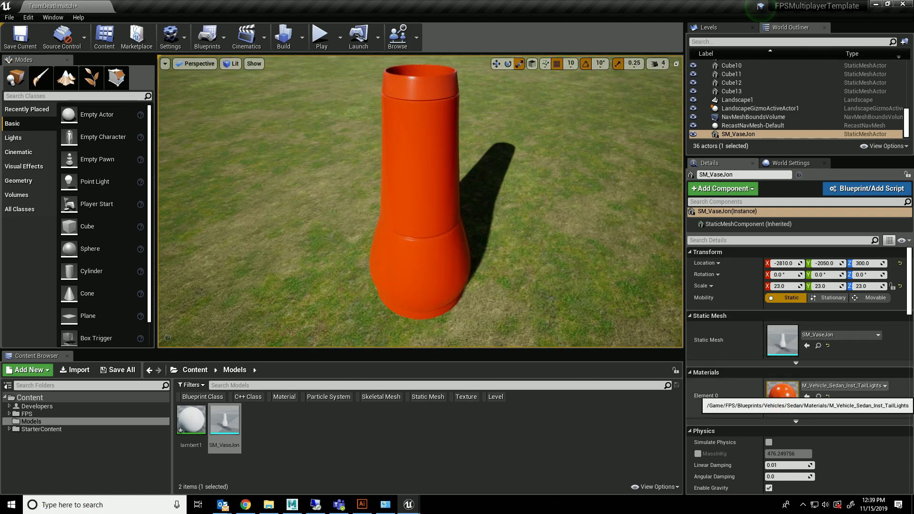
Step: Open the vase's tail-light material instance, close it again, and reapply lambert1 to the vase
{"action": "double_click", "coordinate": [782, 392]}
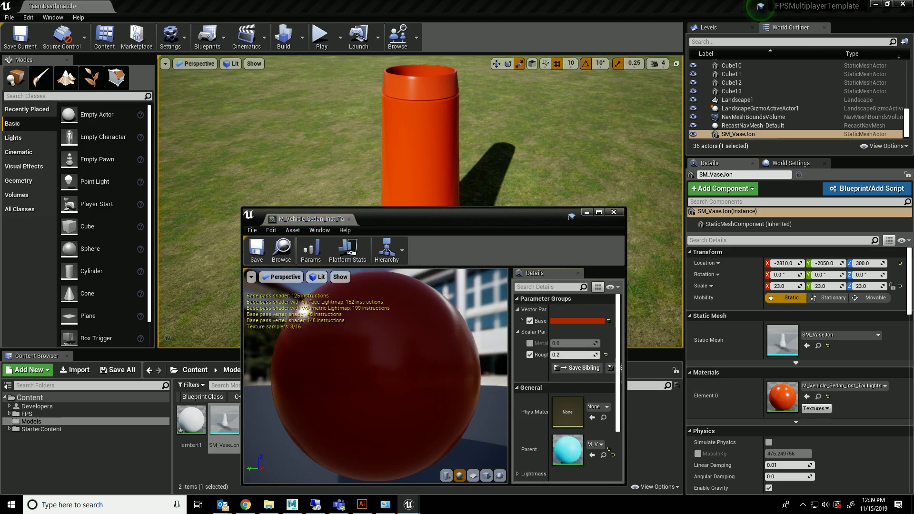
{"action": "left_click_drag", "start_coordinate": [457, 215], "coordinate": [415, 186]}
{"action": "left_click", "coordinate": [572, 183]}
{"action": "left_click_drag", "start_coordinate": [191, 419], "coordinate": [429, 272]}
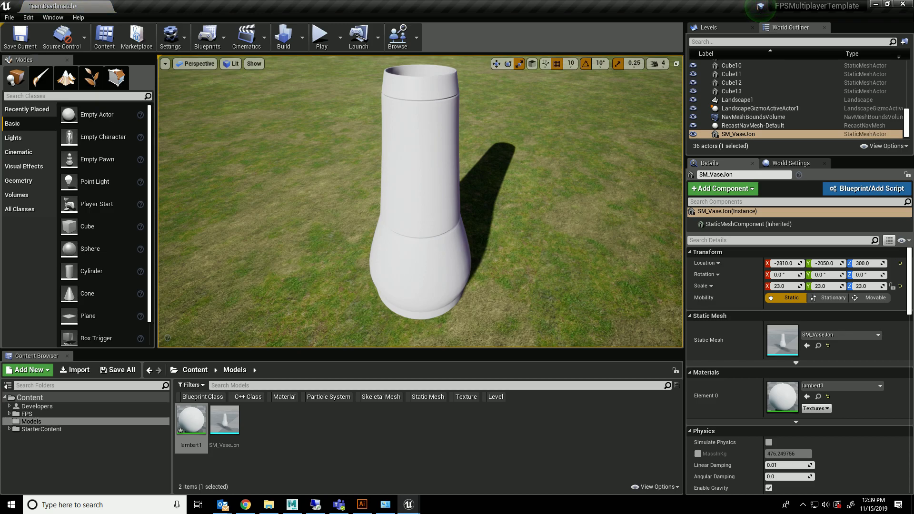
Step: Open lambert1 in a maximized material editor and set its Param colour to light green, about 0.384, 0.792, 0.314
{"action": "double_click", "coordinate": [777, 395]}
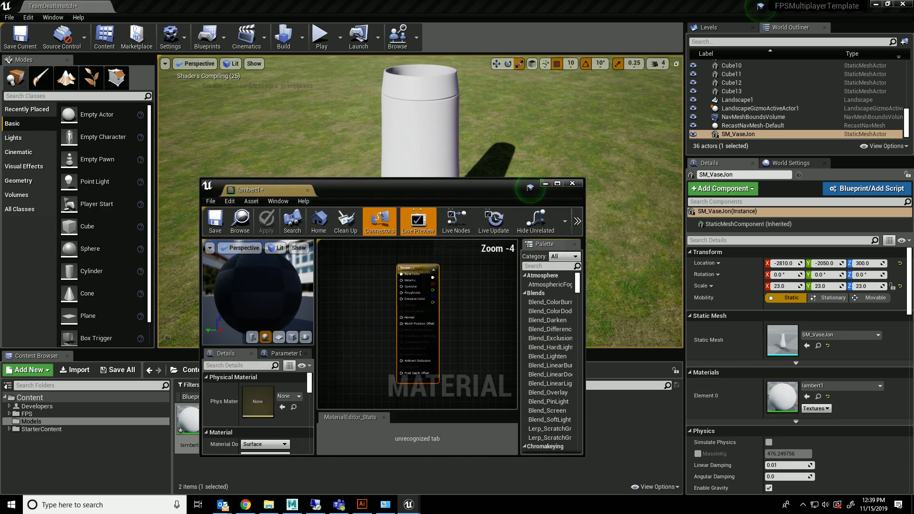
{"action": "left_click", "coordinate": [557, 184]}
{"action": "left_click_drag", "start_coordinate": [380, 84], "coordinate": [479, 107]}
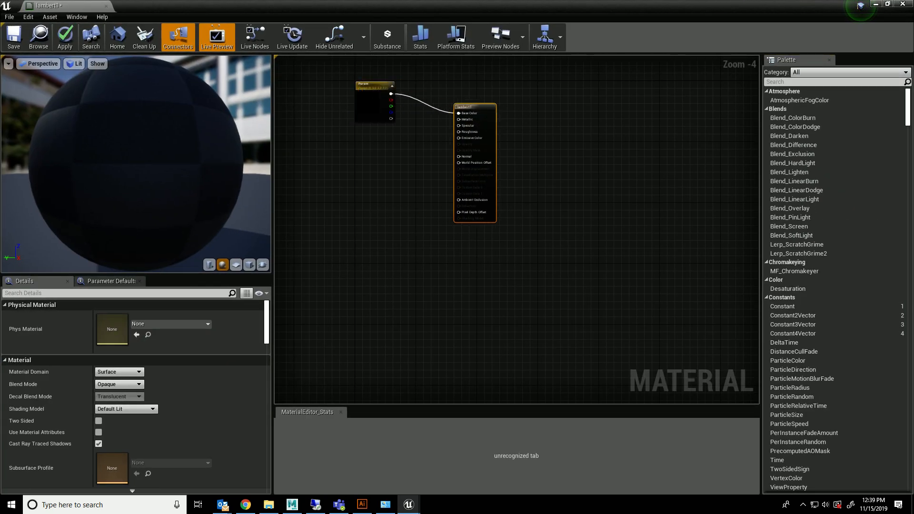
{"action": "scroll", "coordinate": [408, 144], "scroll_direction": "up", "scroll_amount": 1}
{"action": "left_click", "coordinate": [375, 95]}
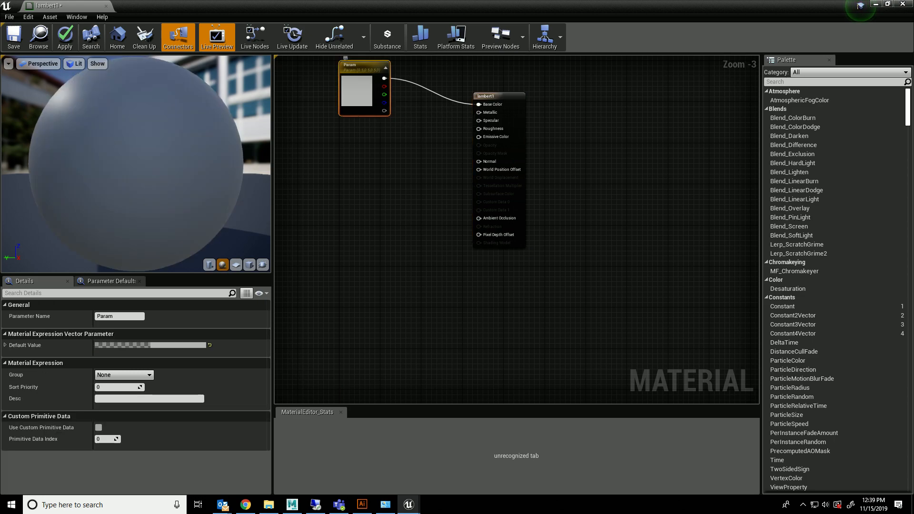
{"action": "left_click", "coordinate": [150, 345]}
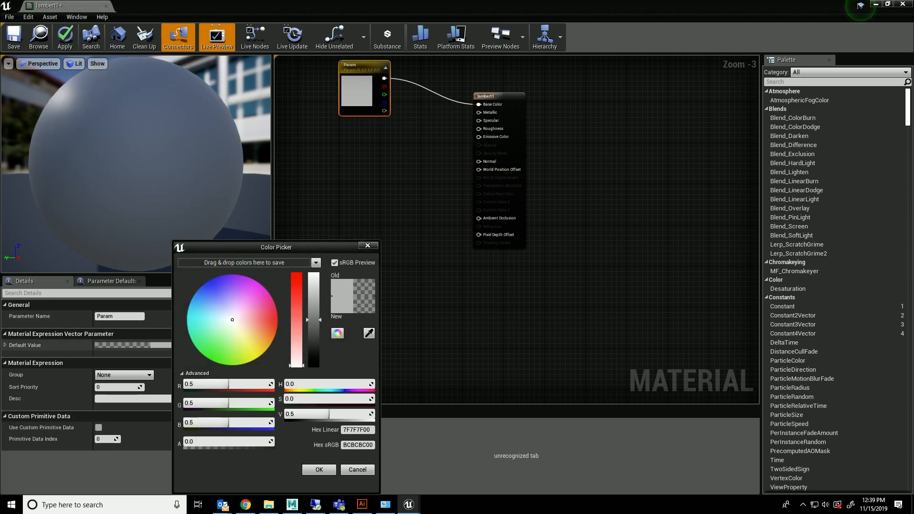
{"action": "mouse_move", "coordinate": [232, 320]}
{"action": "left_mouse_down"}
{"action": "mouse_move", "coordinate": [247, 319]}
{"action": "mouse_move", "coordinate": [248, 341]}
{"action": "mouse_move", "coordinate": [229, 319]}
{"action": "mouse_move", "coordinate": [223, 340]}
{"action": "left_mouse_up"}
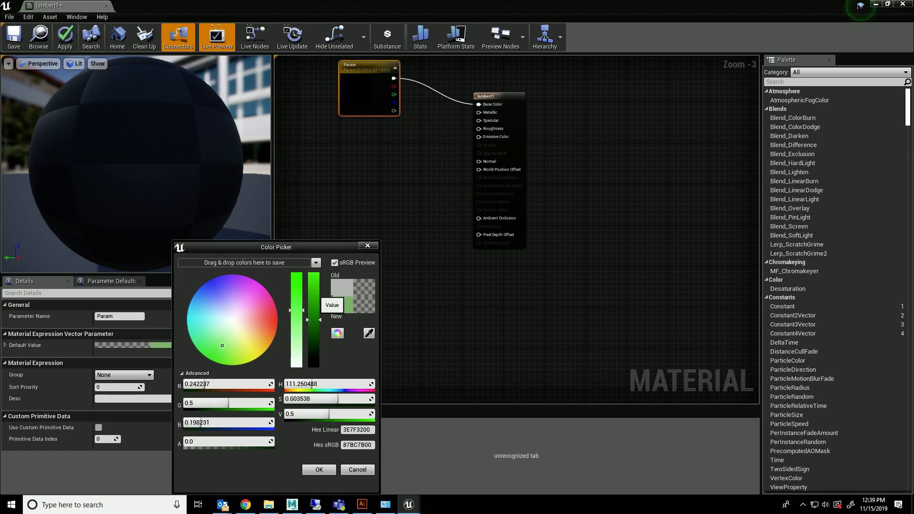
{"action": "left_click_drag", "start_coordinate": [314, 320], "coordinate": [313, 293]}
{"action": "left_click", "coordinate": [319, 470]}
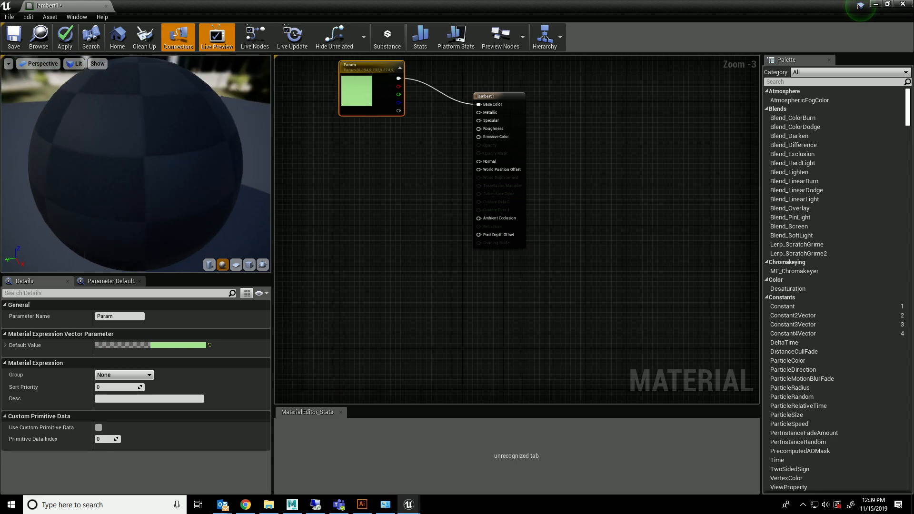
Step: Add a Constant node feeding lambert1's Metallic input and position it just below the Param node
{"action": "scroll", "coordinate": [425, 162], "scroll_direction": "up", "scroll_amount": 1}
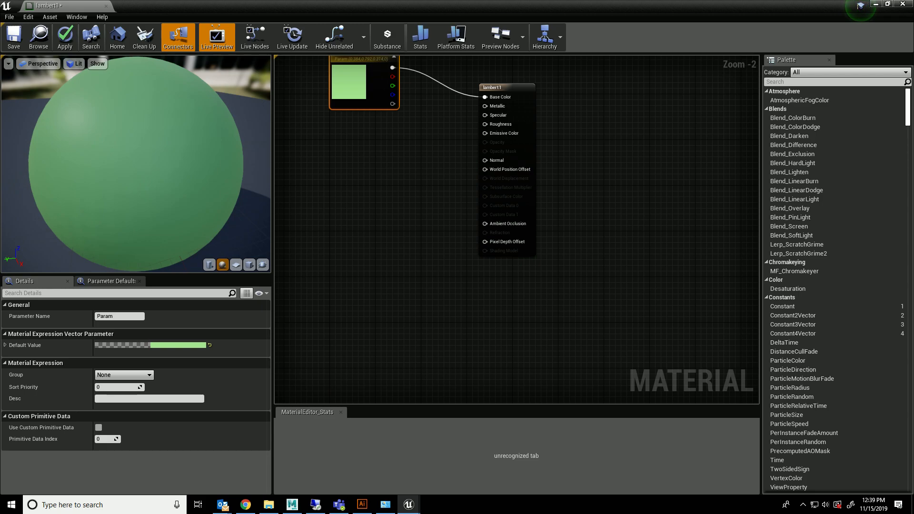
{"action": "right_click_drag", "start_coordinate": [392, 152], "coordinate": [435, 206]}
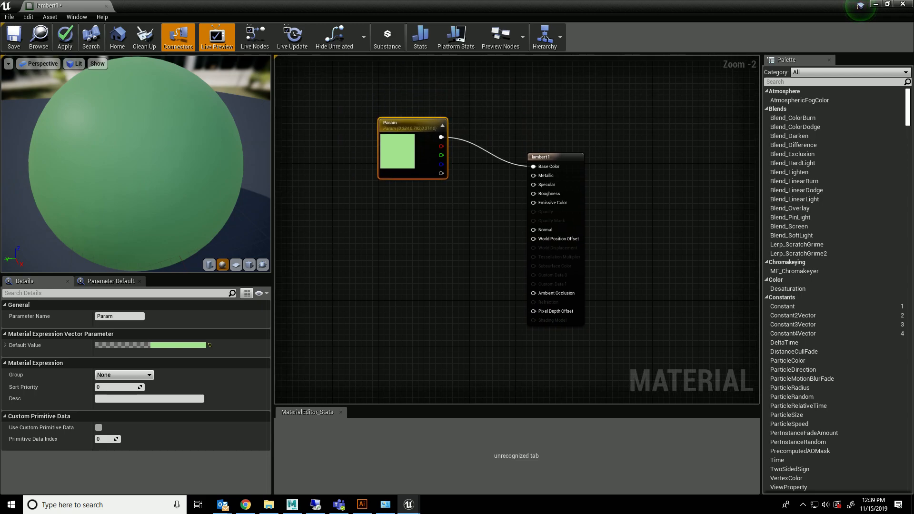
{"action": "left_click_drag", "start_coordinate": [533, 176], "coordinate": [420, 202]}
{"action": "type", "text": "const"}
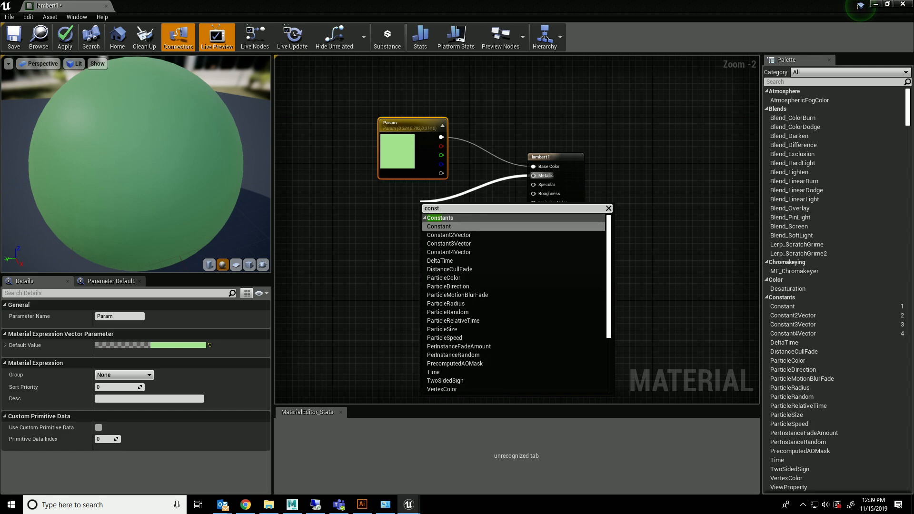
{"action": "key", "text": "Return"}
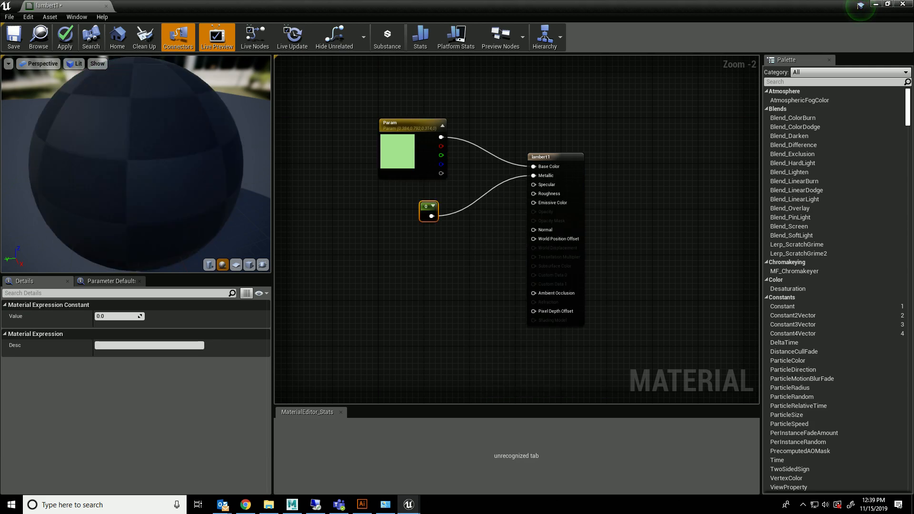
{"action": "left_click_drag", "start_coordinate": [434, 218], "coordinate": [421, 204]}
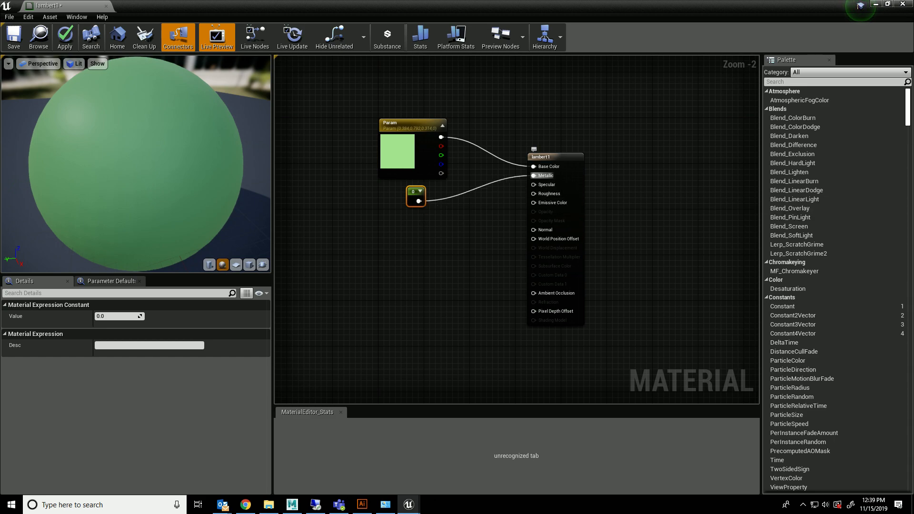
Step: Add a Constant node feeding lambert1's Roughness input and set its value to 1
{"action": "left_click_drag", "start_coordinate": [534, 194], "coordinate": [450, 230]}
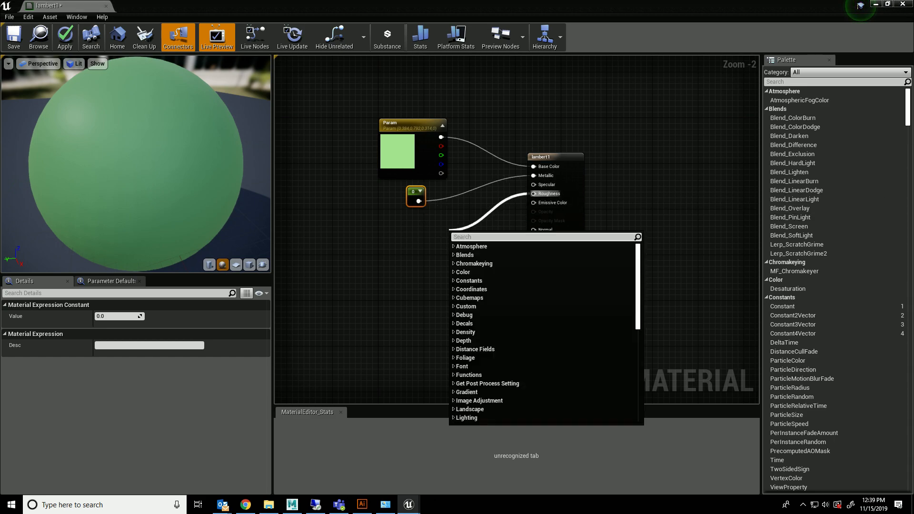
{"action": "type", "text": "const"}
{"action": "key", "text": "Return"}
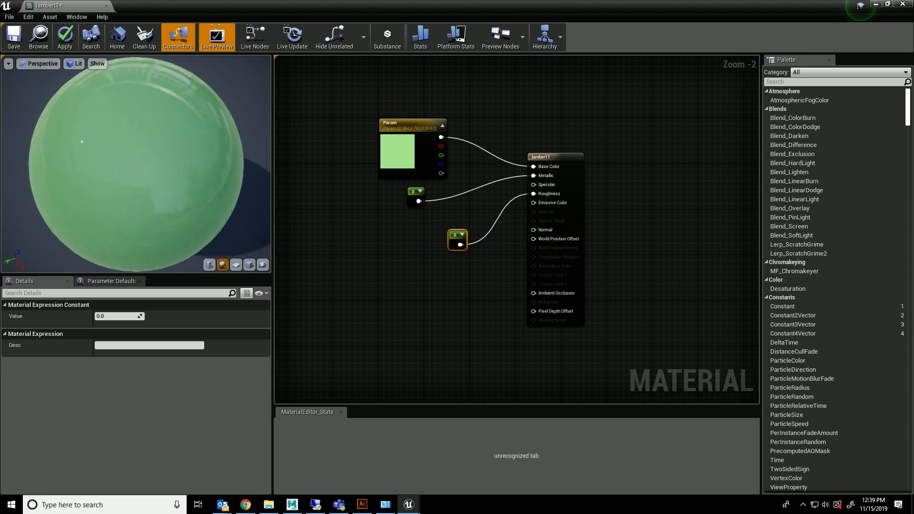
{"action": "left_click", "coordinate": [130, 316]}
{"action": "type", "text": "1"}
{"action": "key", "text": "Return"}
{"action": "left_click", "coordinate": [454, 242]}
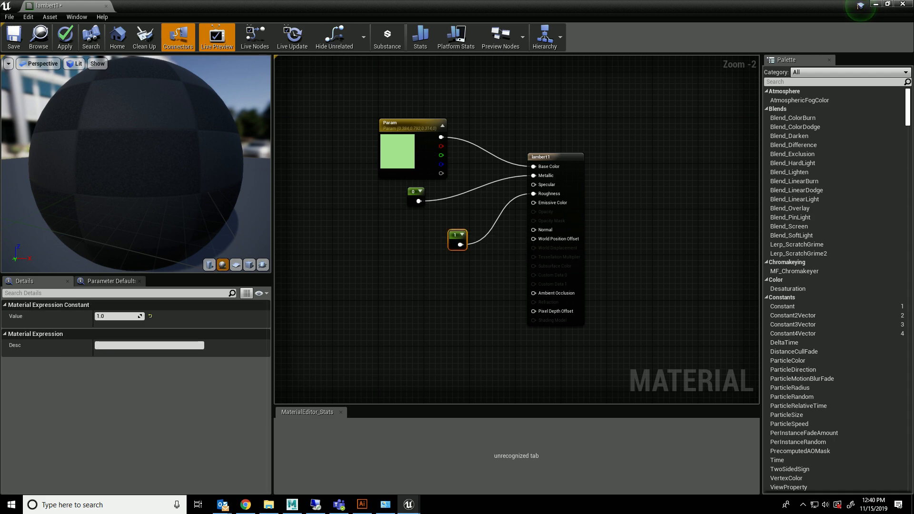
Step: Set the Roughness constant to 0.1 and move its node beneath the Metallic constant
{"action": "left_click", "coordinate": [120, 318]}
{"action": "type", "text": ".1"}
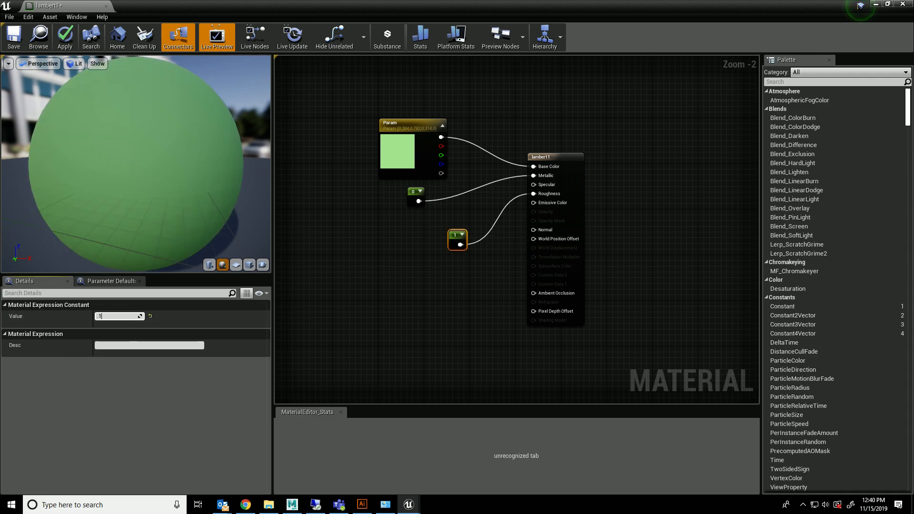
{"action": "key", "text": "Return"}
{"action": "left_click_drag", "start_coordinate": [459, 240], "coordinate": [427, 232]}
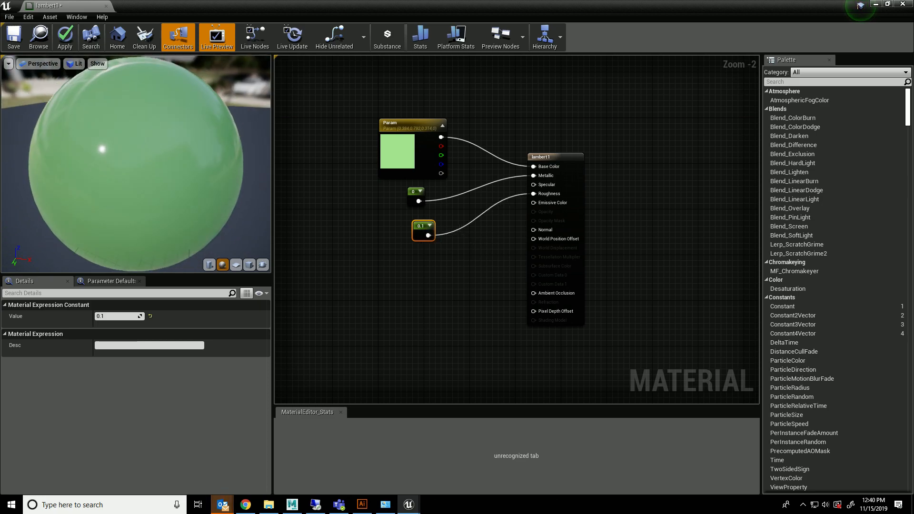
Step: Restore the material editor to a smaller window, view the vase from another side, and save the lambert1 material
{"action": "left_click_drag", "start_coordinate": [456, 4], "coordinate": [550, 242]}
{"action": "left_click_drag", "start_coordinate": [505, 158], "coordinate": [422, 155], "text": "alt"}
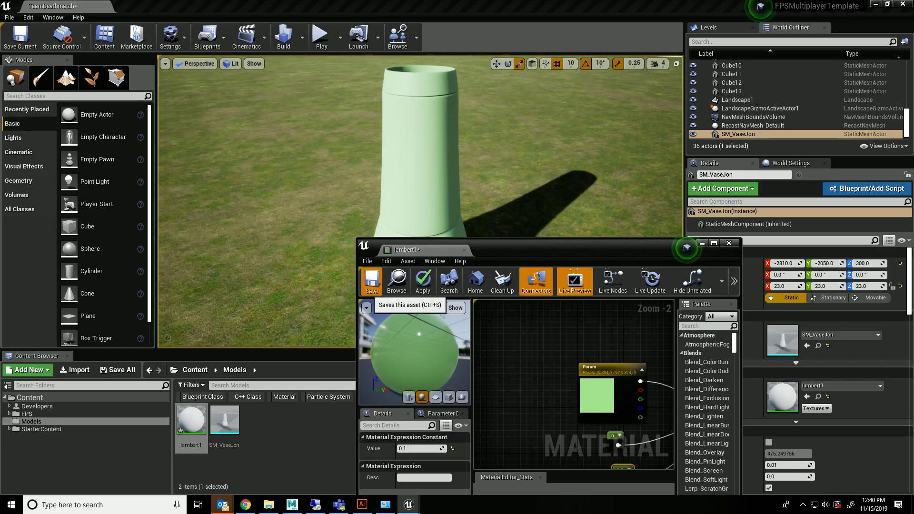
{"action": "left_click", "coordinate": [372, 281]}
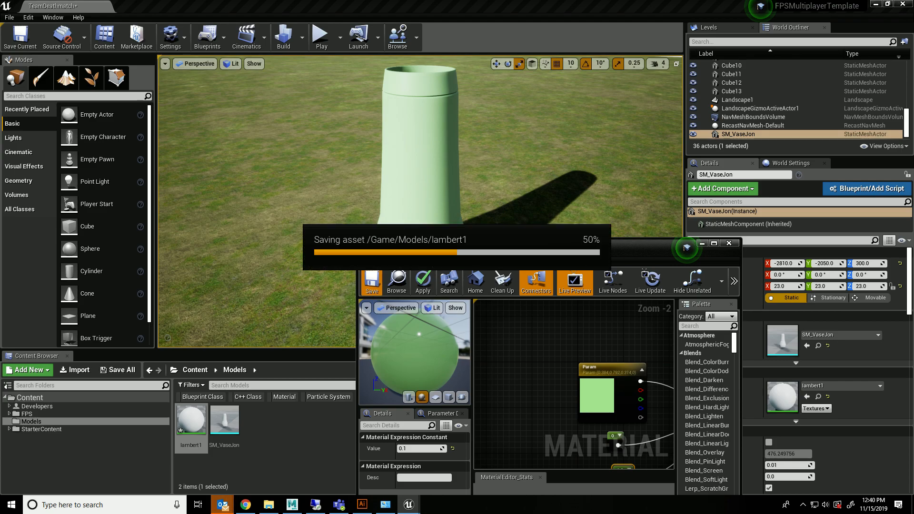
Step: Move the material editor clear of the viewport and examine the vase's surface from several sides and distances
{"action": "mouse_move", "coordinate": [424, 157]}
{"action": "left_mouse_down", "text": "alt"}
{"action": "mouse_move", "coordinate": [328, 195]}
{"action": "mouse_move", "coordinate": [304, 124]}
{"action": "mouse_move", "coordinate": [267, 121]}
{"action": "mouse_move", "coordinate": [165, 154]}
{"action": "left_mouse_up", "text": "alt"}
{"action": "left_click_drag", "start_coordinate": [581, 257], "coordinate": [572, 375]}
{"action": "left_click_drag", "start_coordinate": [514, 248], "coordinate": [602, 226], "text": "alt"}
{"action": "right_click_drag", "start_coordinate": [602, 226], "coordinate": [514, 219], "text": "alt"}
{"action": "mouse_move", "coordinate": [514, 219]}
{"action": "left_mouse_down", "text": "alt"}
{"action": "mouse_move", "coordinate": [528, 219]}
{"action": "mouse_move", "coordinate": [514, 234]}
{"action": "left_mouse_up", "text": "alt"}
Step: Set the Metallic constant of lambert1 to 0.5 and save the material with the vase in view
{"action": "left_click_drag", "start_coordinate": [497, 365], "coordinate": [333, 178]}
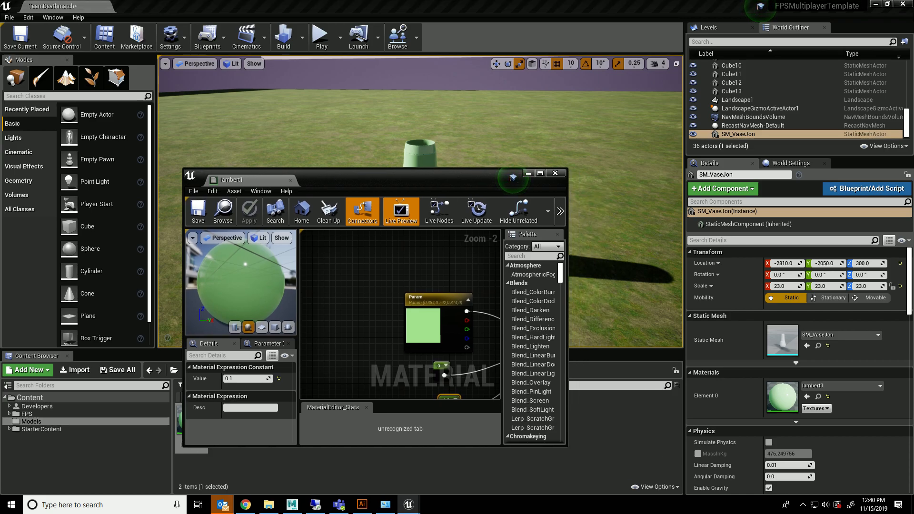
{"action": "right_click_drag", "start_coordinate": [400, 314], "coordinate": [307, 255]}
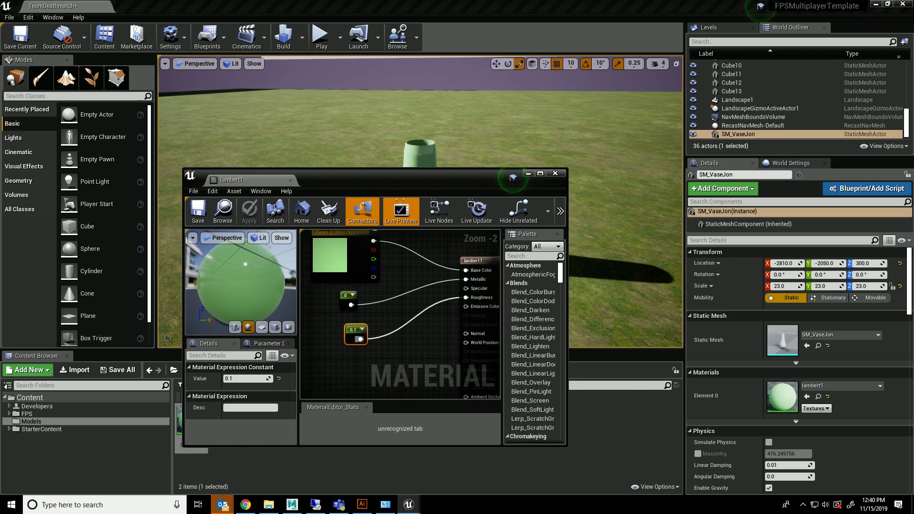
{"action": "left_click", "coordinate": [351, 296]}
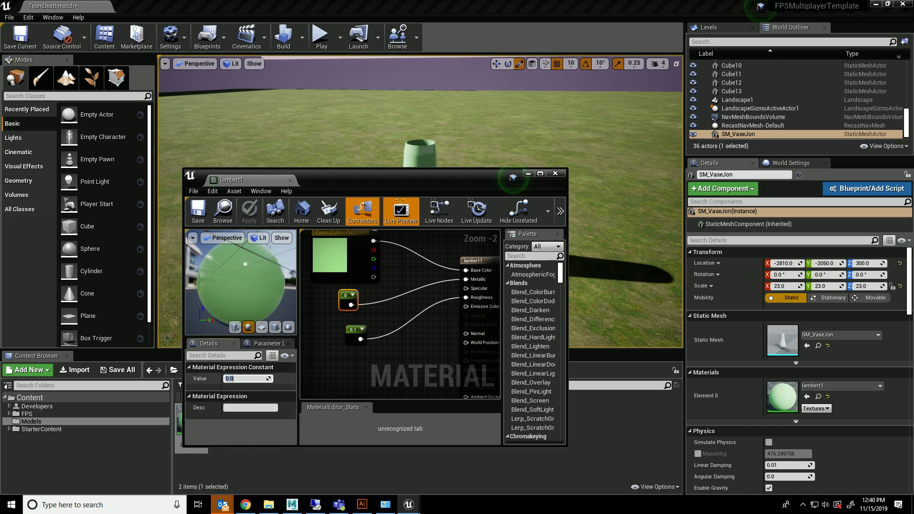
{"action": "key", "text": "Return"}
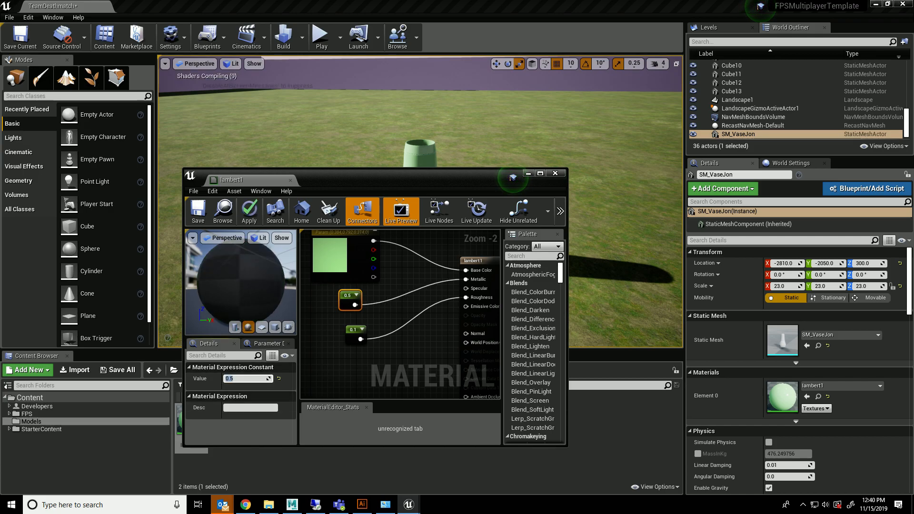
{"action": "left_click_drag", "start_coordinate": [379, 179], "coordinate": [436, 315]}
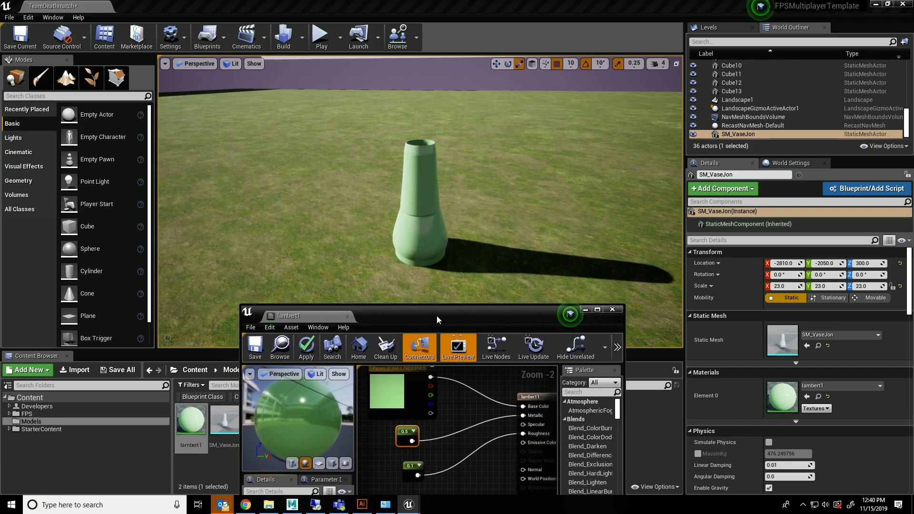
{"action": "left_click", "coordinate": [256, 352]}
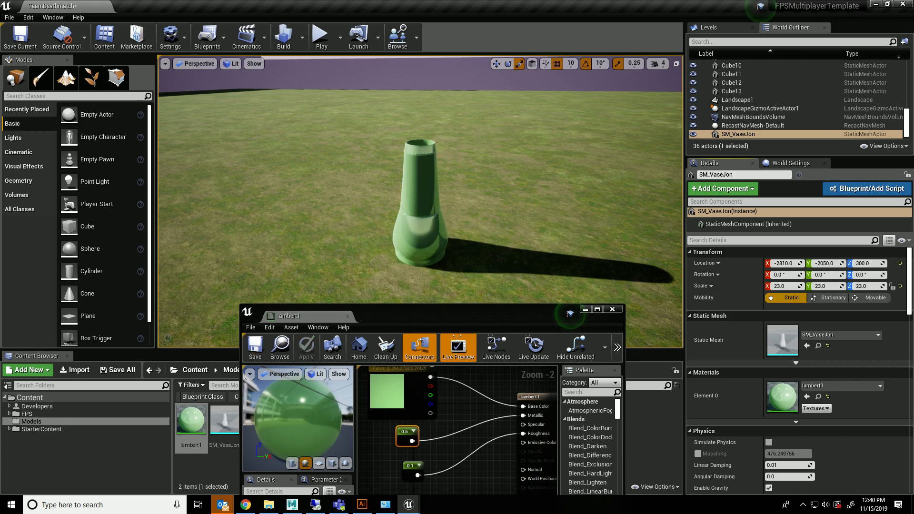
Step: Find the Sphere Reflection Capture actor, place one at the base of the vase and build the reflection captures
{"action": "left_click_drag", "start_coordinate": [420, 202], "coordinate": [402, 175], "text": "alt"}
{"action": "type", "text": "refl"}
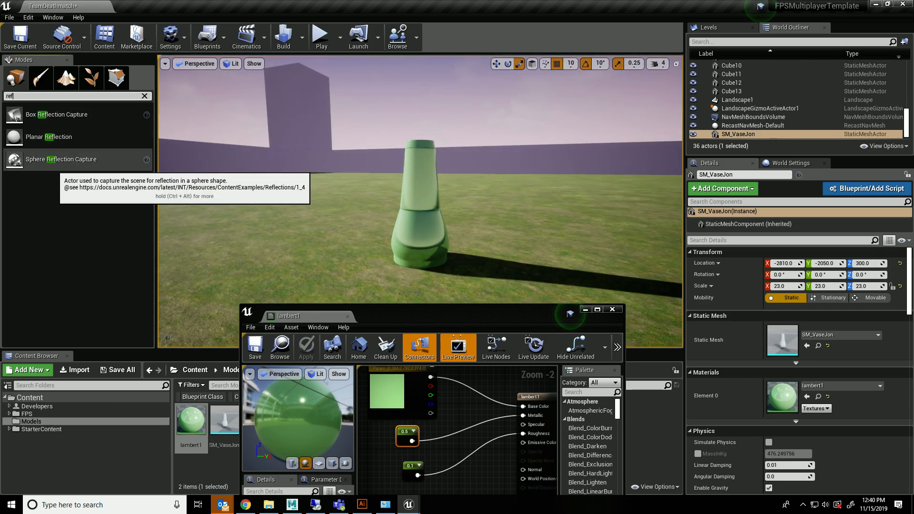
{"action": "left_click_drag", "start_coordinate": [52, 158], "coordinate": [515, 276]}
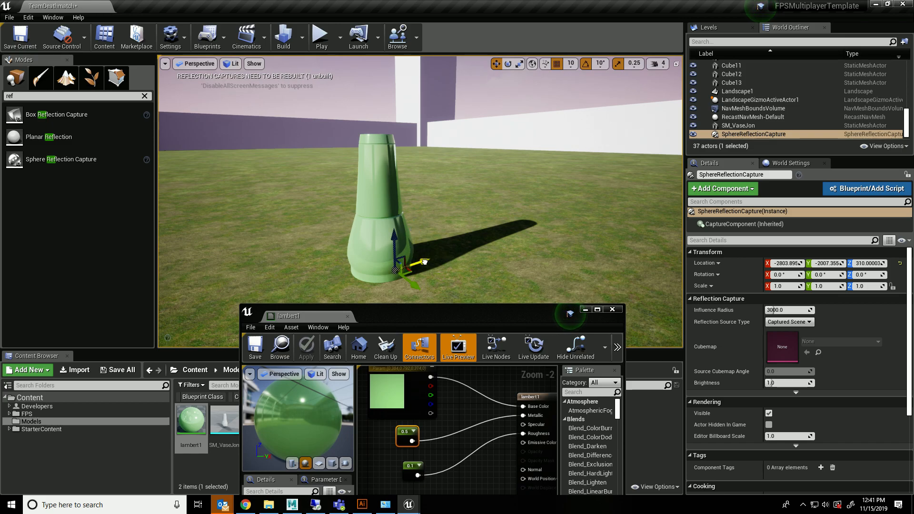
{"action": "left_click", "coordinate": [302, 38]}
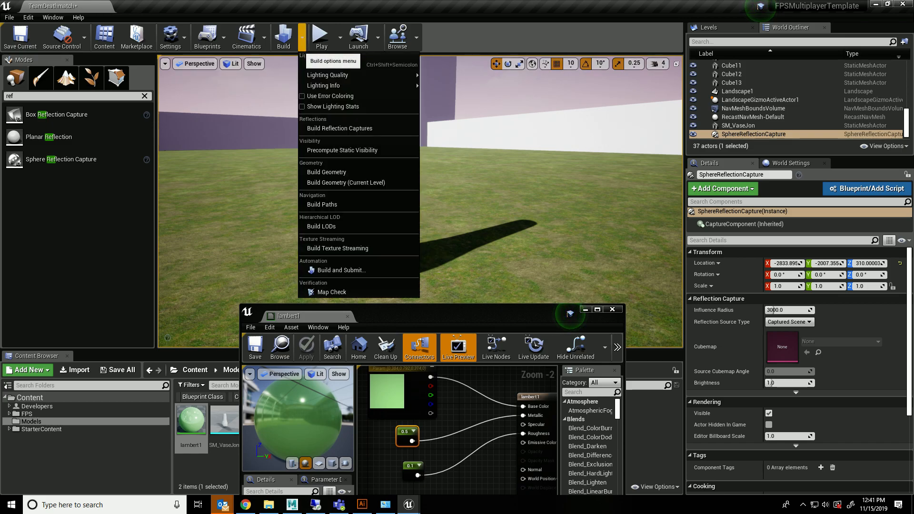
{"action": "left_click", "coordinate": [339, 128]}
{"action": "left_click_drag", "start_coordinate": [477, 215], "coordinate": [152, 238], "text": "alt"}
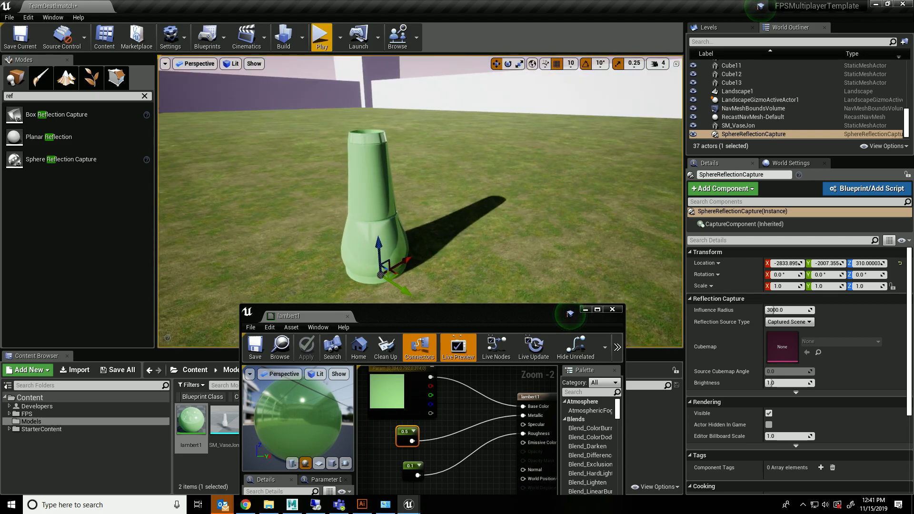
{"action": "left_click", "coordinate": [320, 36]}
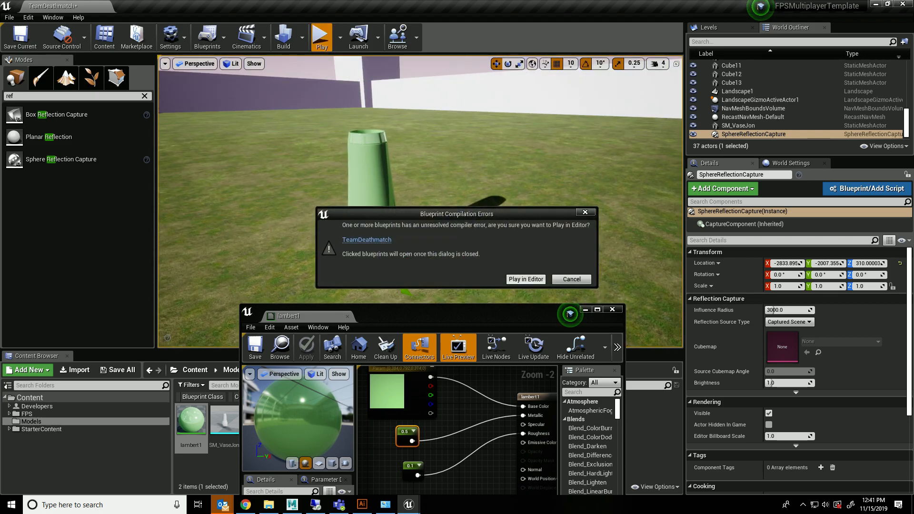
{"action": "left_click", "coordinate": [571, 280]}
{"action": "left_click", "coordinate": [427, 105]}
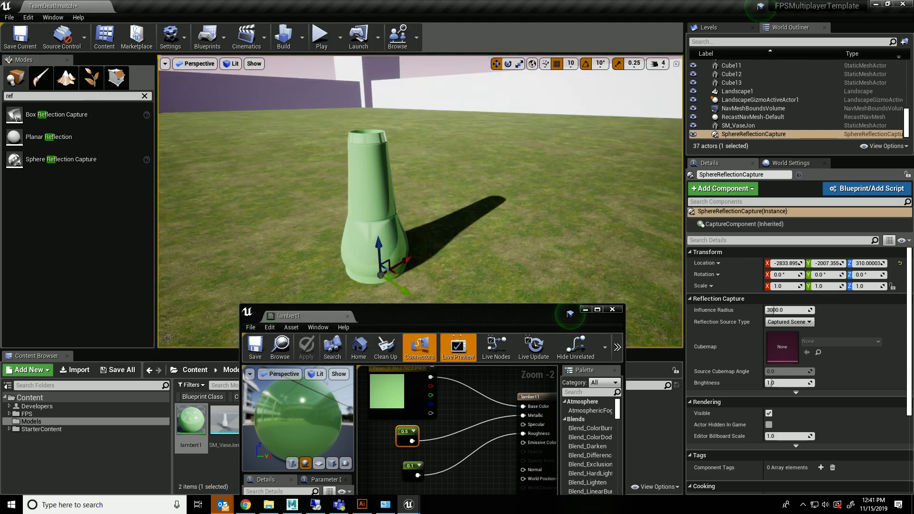
Step: Run the level in the editor viewport and enter the match with the Assault class on Team Alpha
{"action": "left_click", "coordinate": [378, 37]}
{"action": "left_click", "coordinate": [340, 37]}
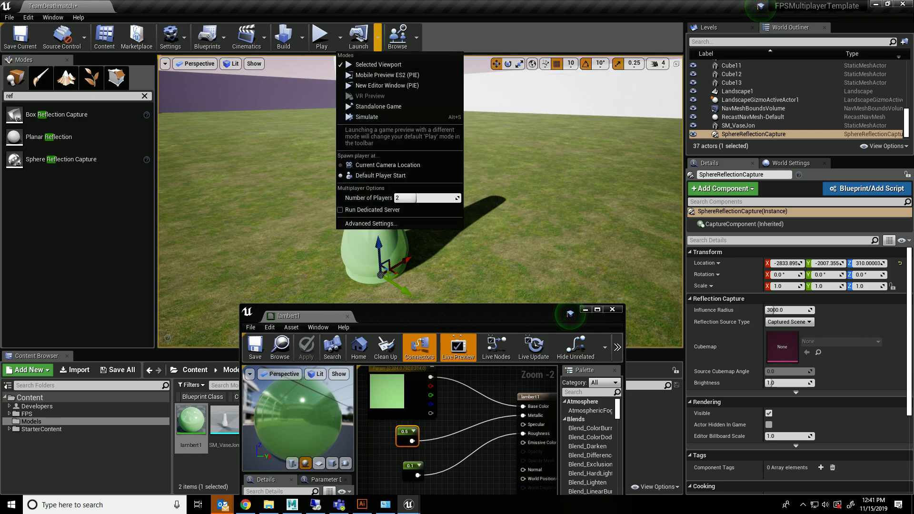
{"action": "left_click", "coordinate": [457, 38]}
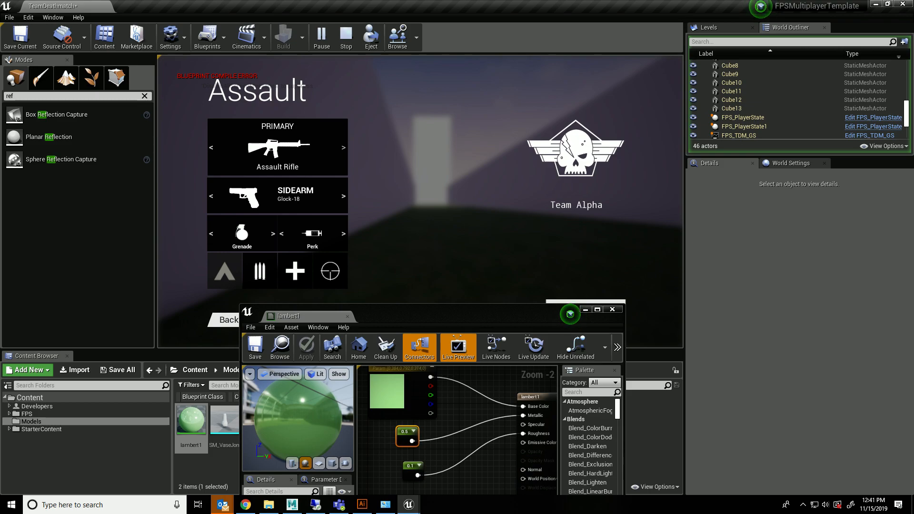
{"action": "left_click_drag", "start_coordinate": [457, 315], "coordinate": [443, 367]}
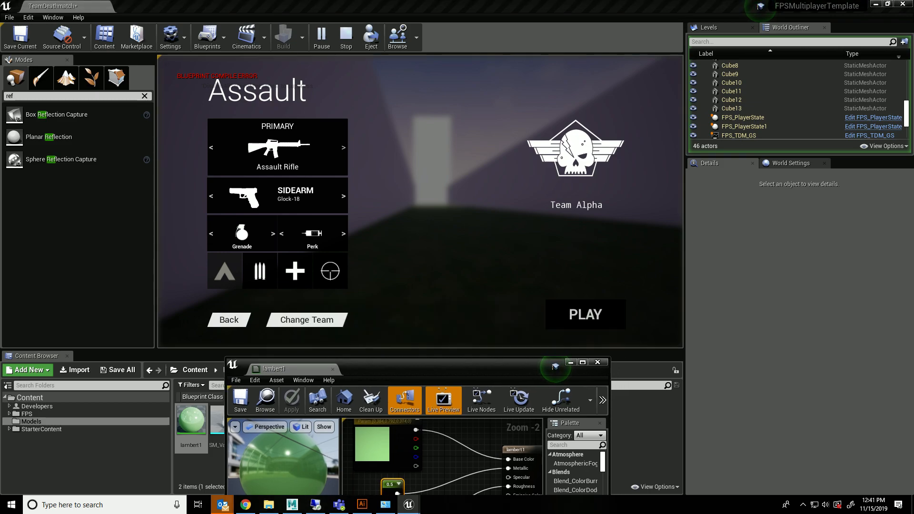
{"action": "left_click", "coordinate": [586, 315]}
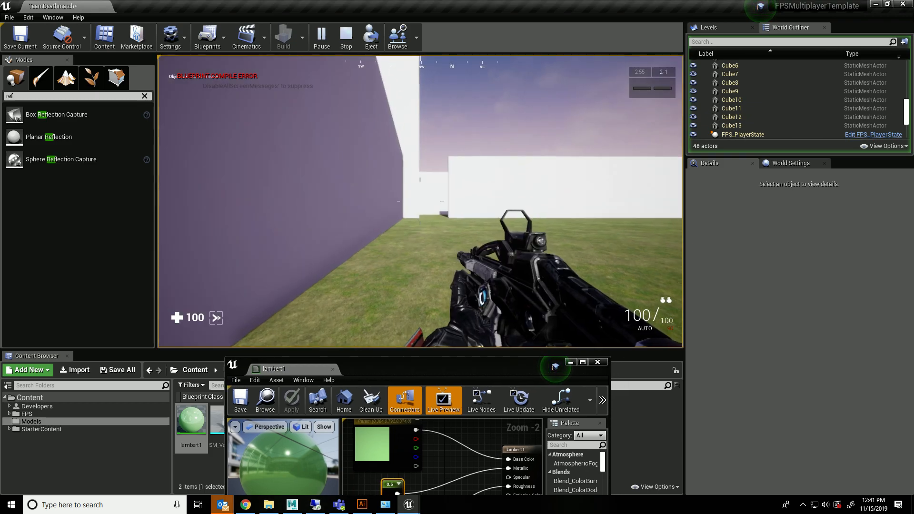
Step: Run over to the vase, shoot at it from different sides to test it in game, and end the play session
{"action": "key", "text": "shift+w"}
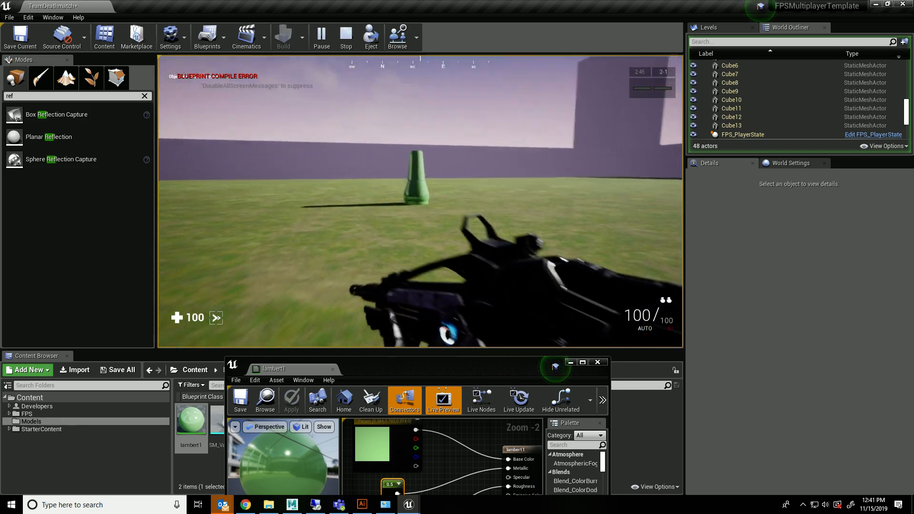
{"action": "left_click", "coordinate": [420, 202]}
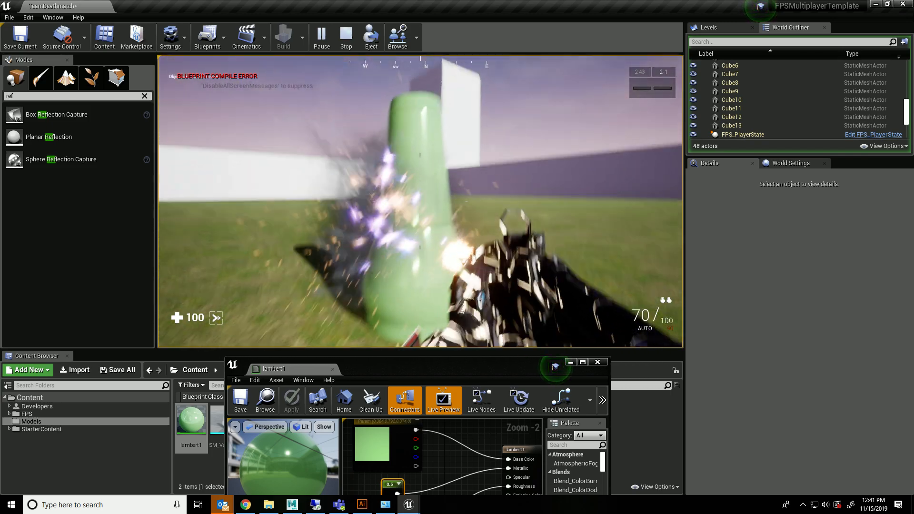
{"action": "left_click", "coordinate": [420, 201]}
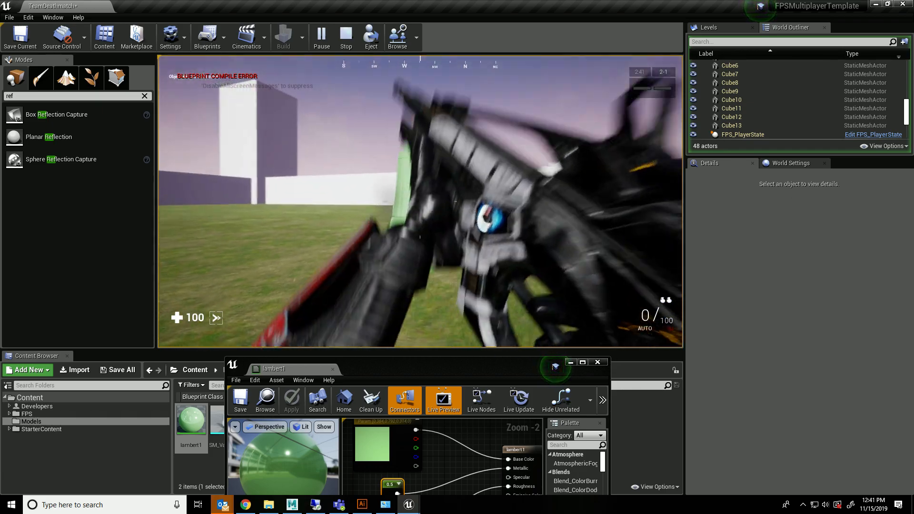
{"action": "left_click", "coordinate": [420, 202]}
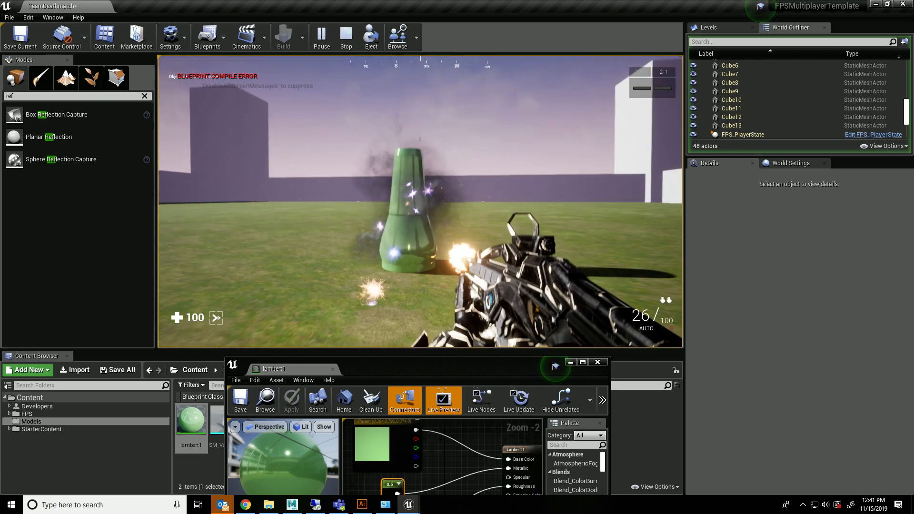
{"action": "key", "text": "Escape"}
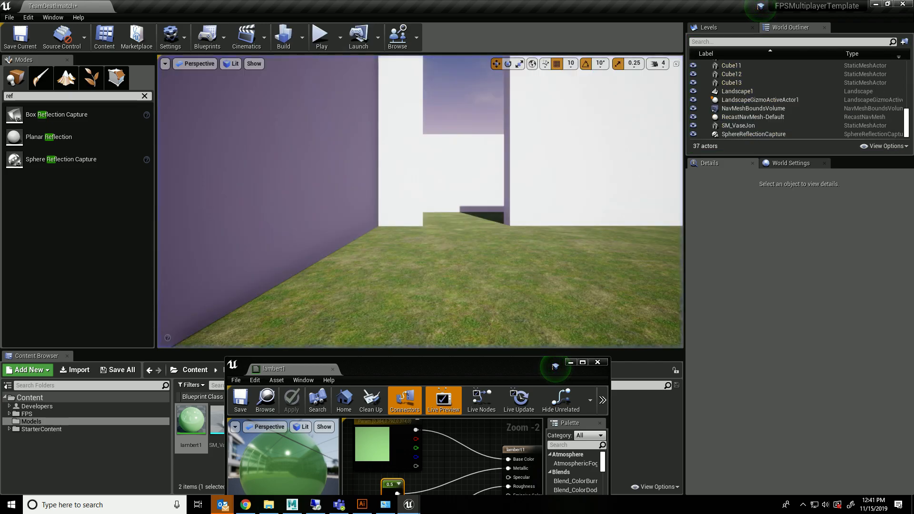